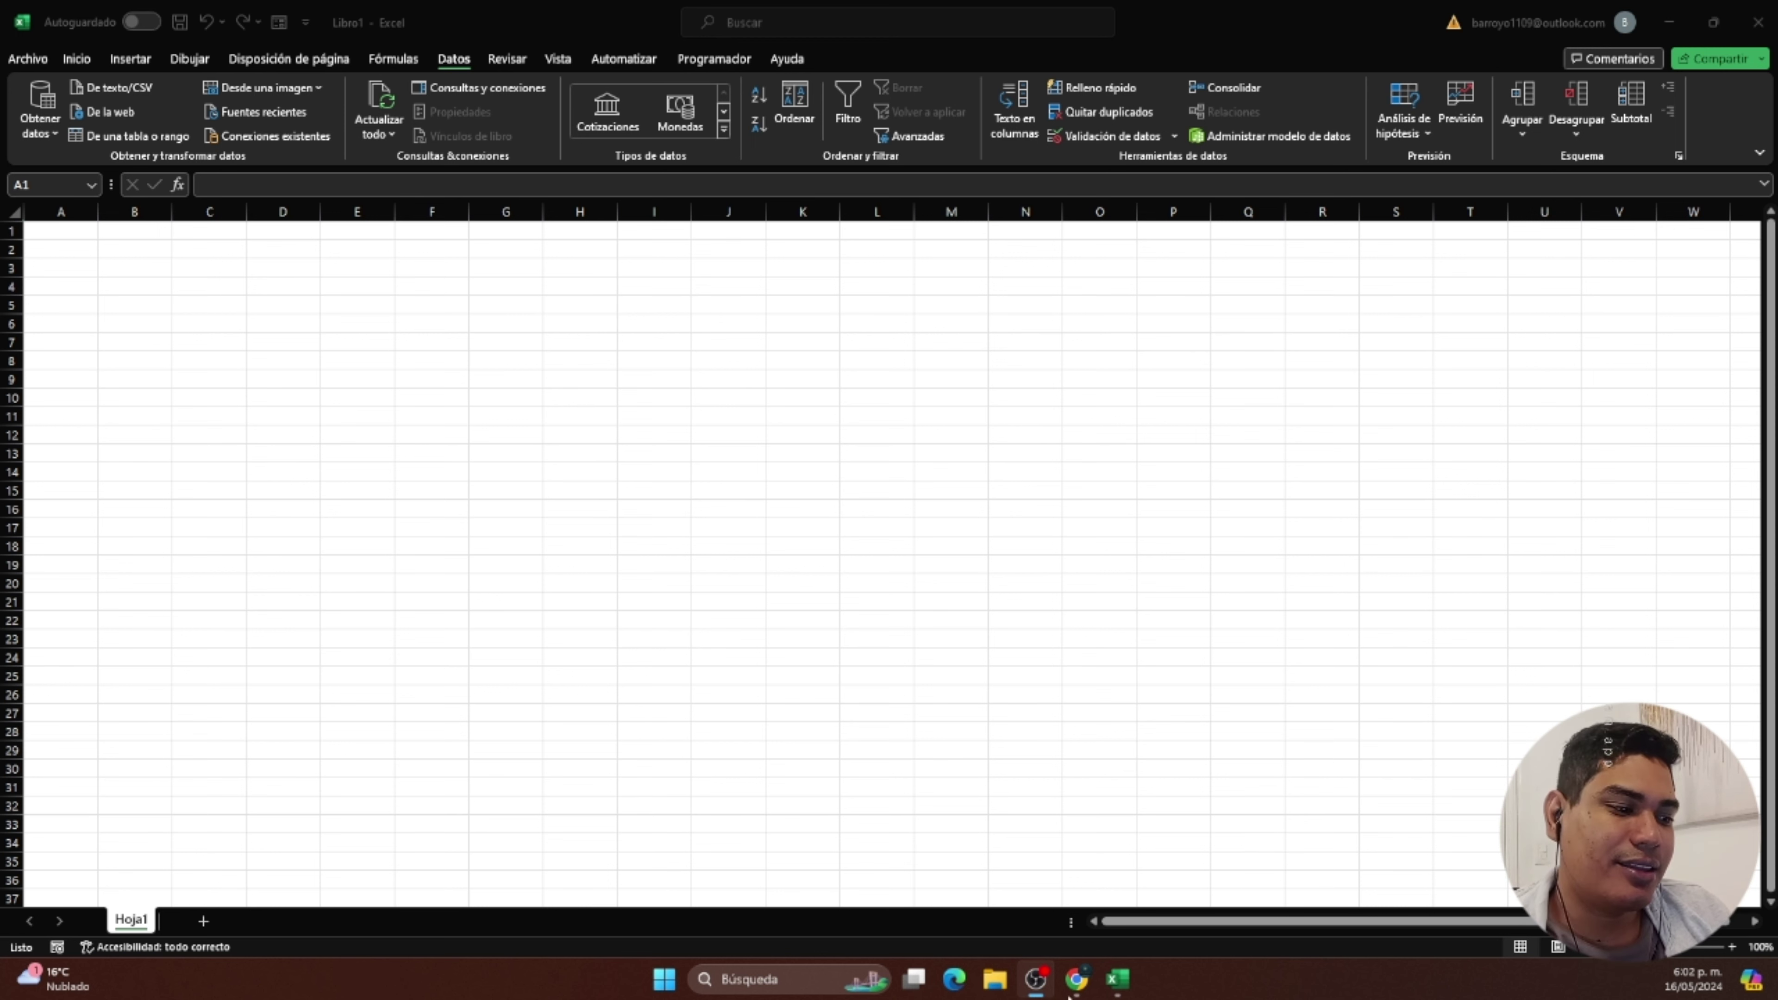
Switch from Excel to the LaLiga EA Sports 2023/2024 standings page in Chrome.
{"action": "left_click", "coordinate": [1078, 981]}
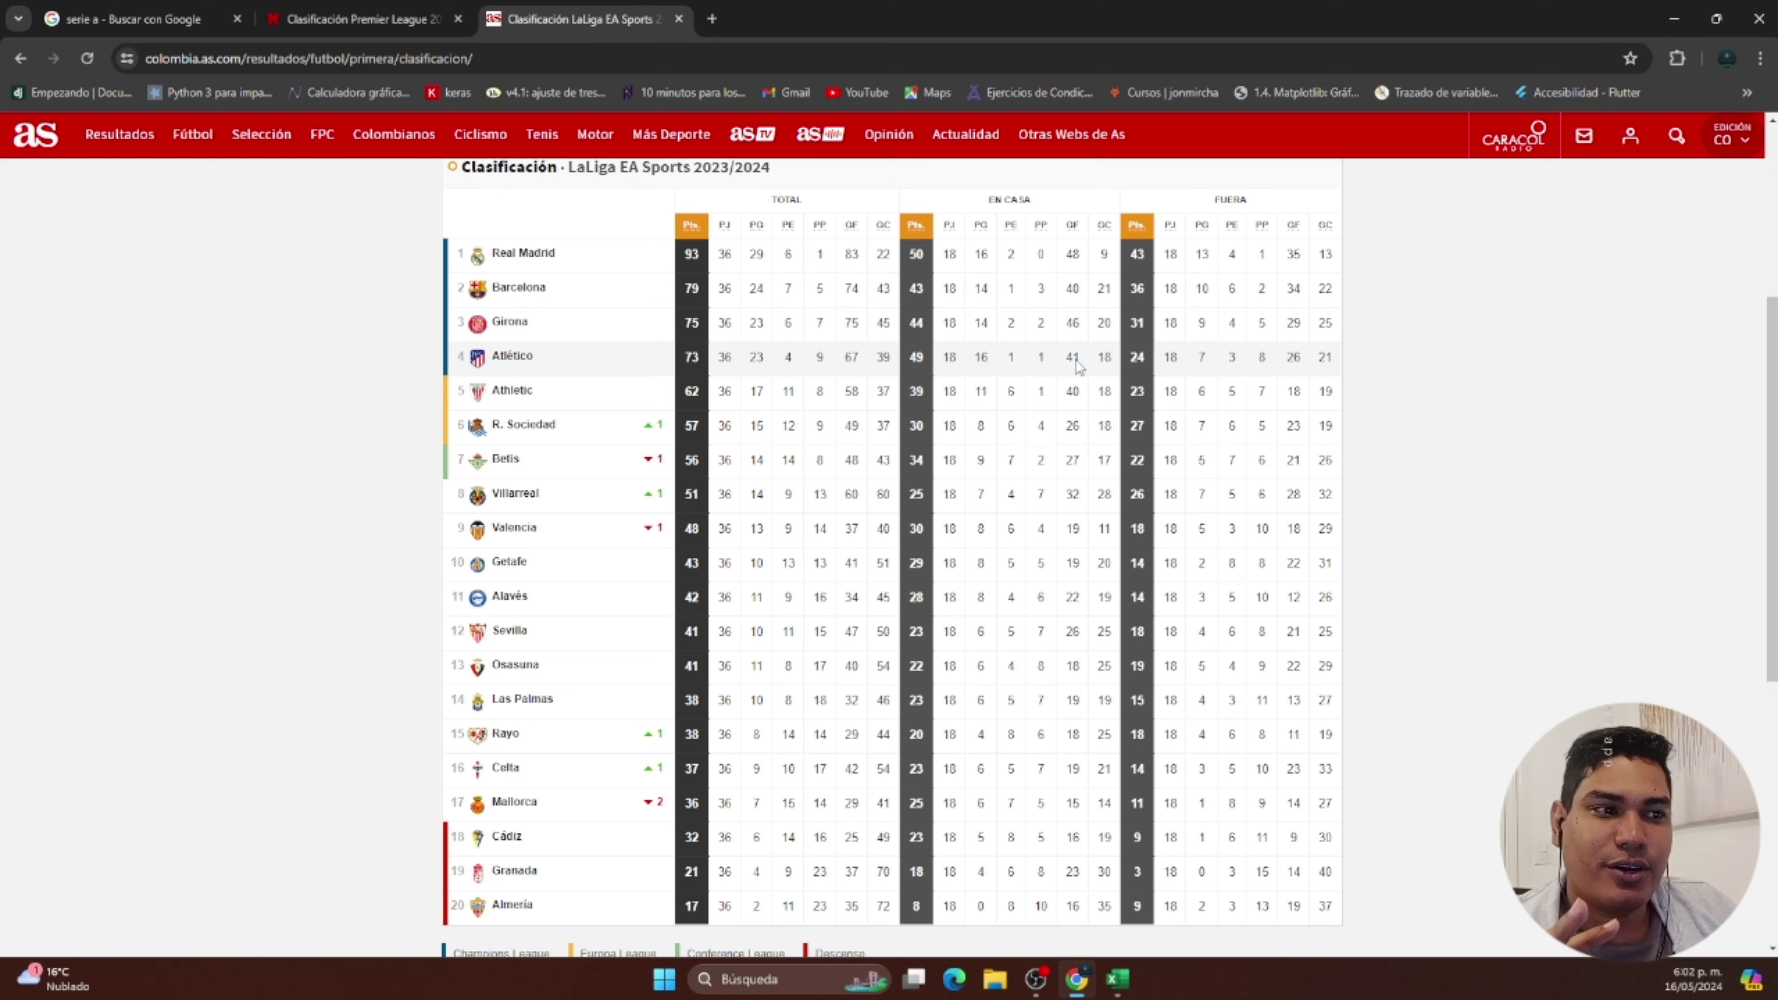
Copy the LaLiga standings page address and return to the blank Libro1 workbook.
{"action": "left_click", "coordinate": [505, 59]}
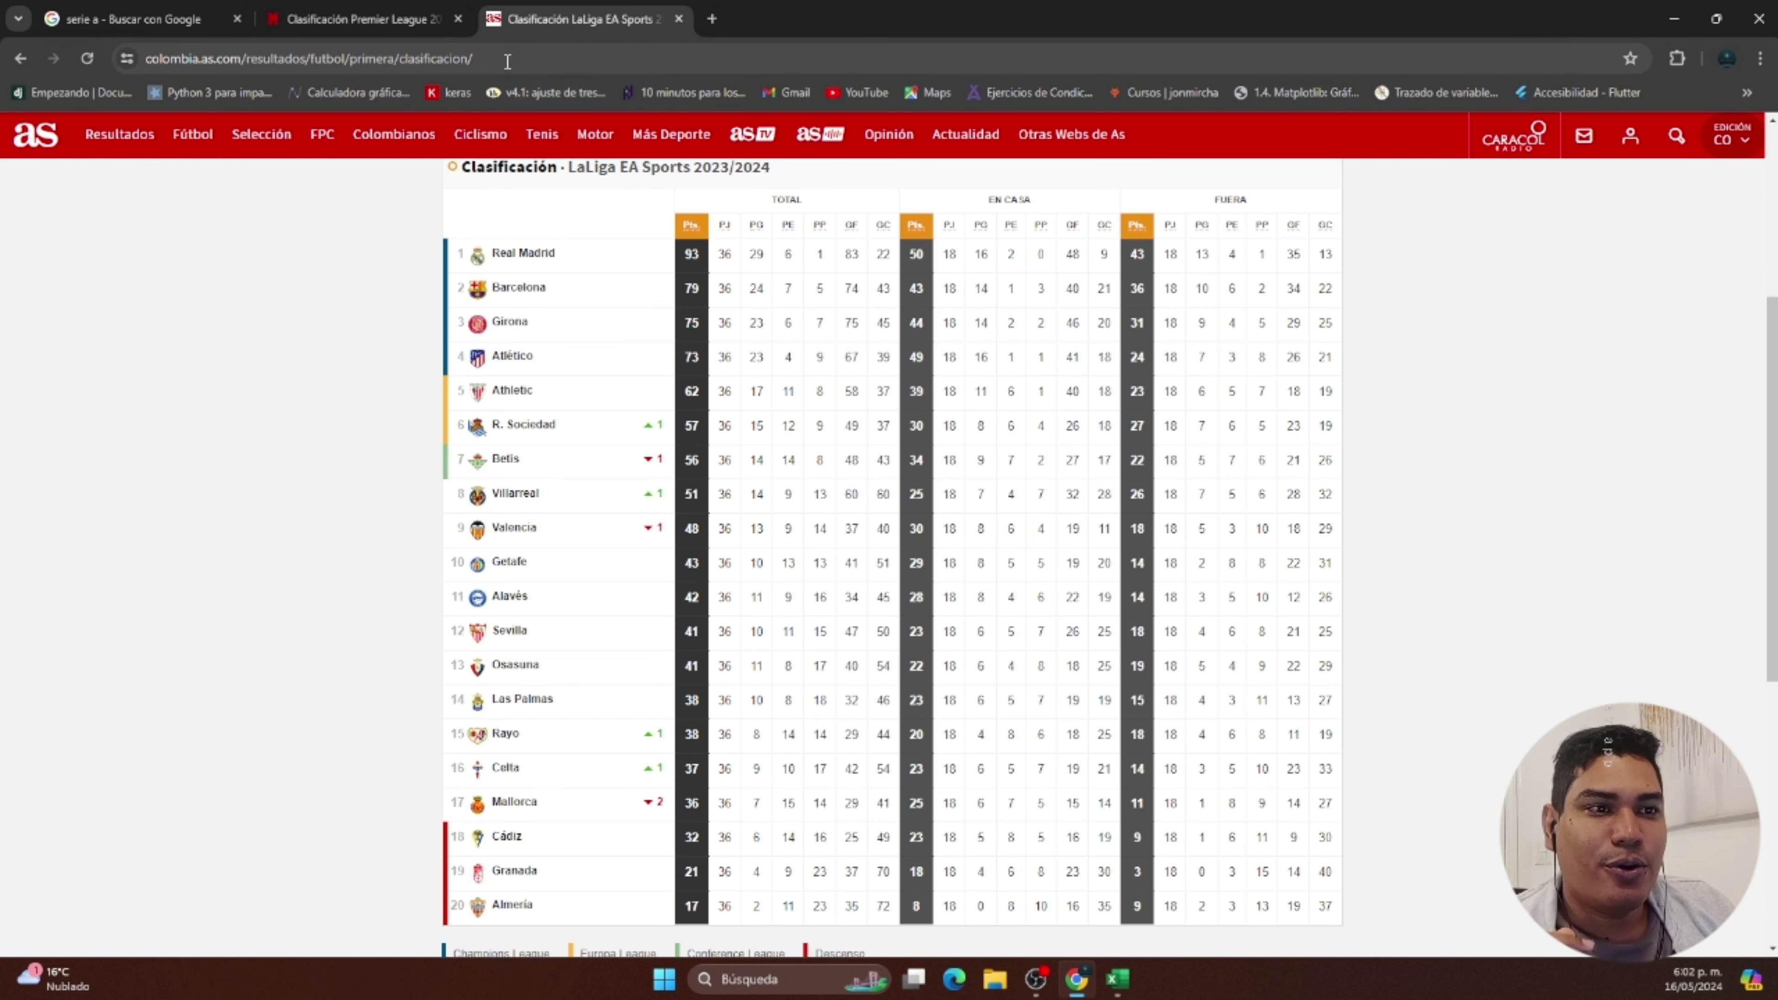
{"action": "right_click", "coordinate": [428, 63]}
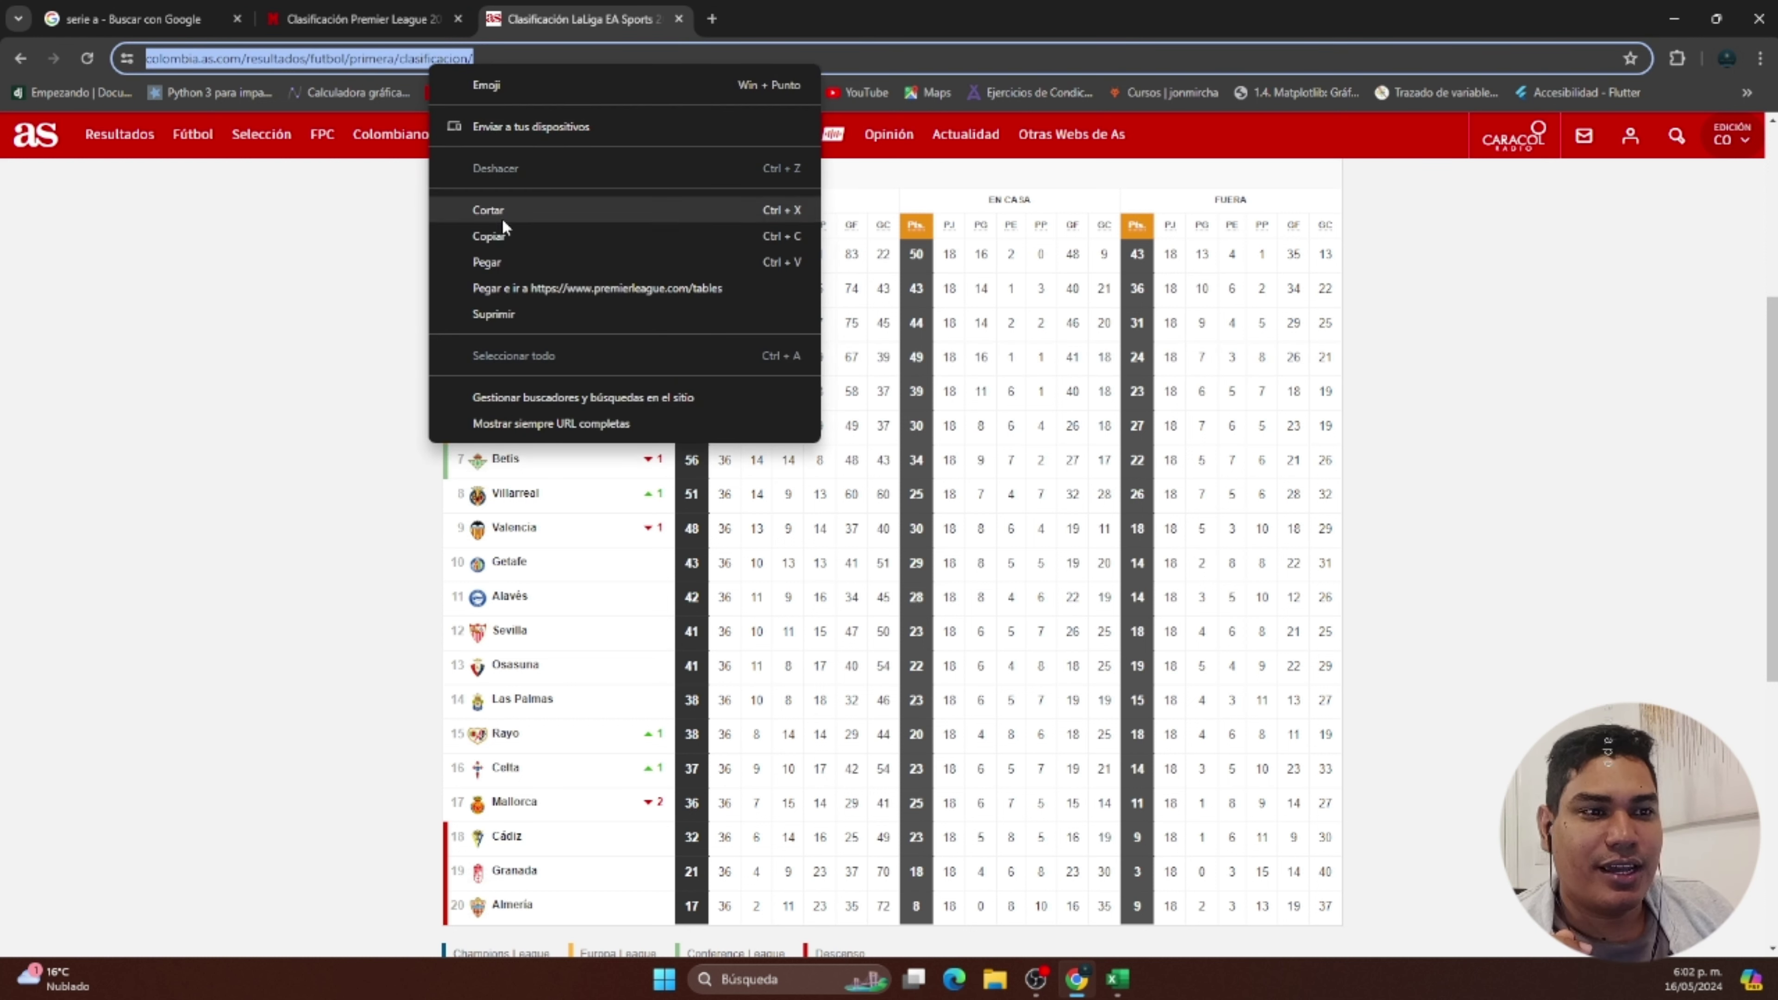
{"action": "left_click", "coordinate": [504, 236]}
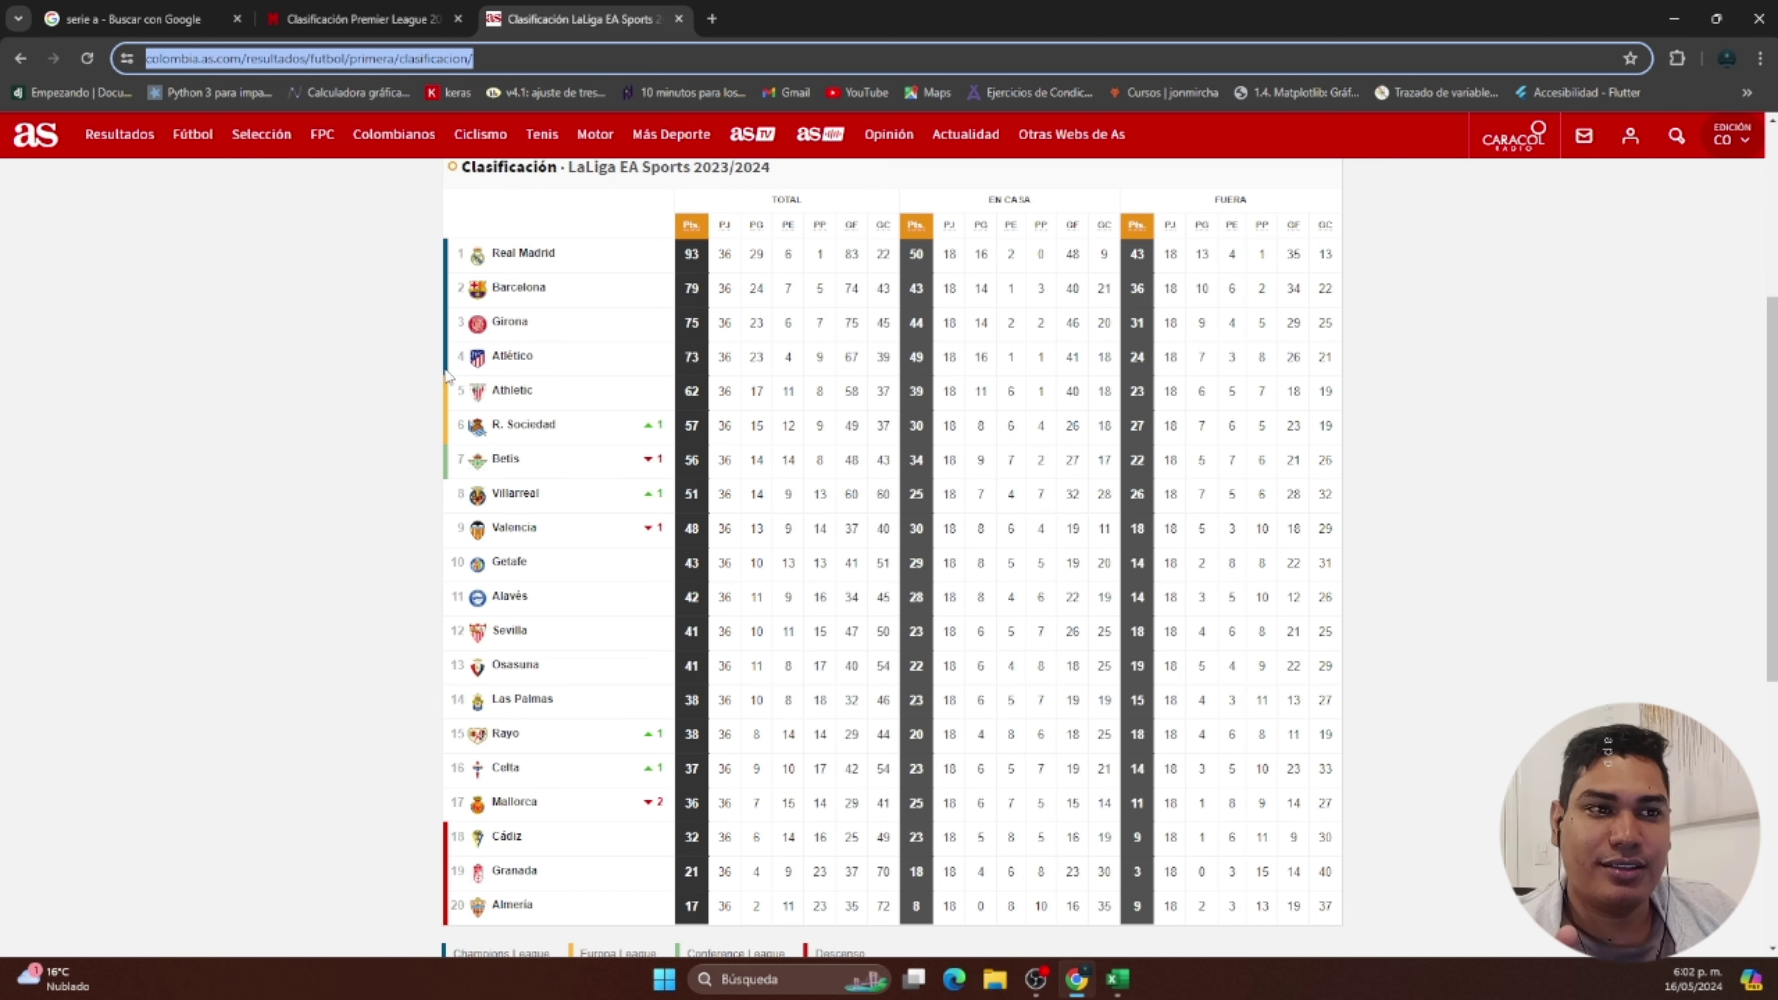
{"action": "left_click", "coordinate": [1101, 967]}
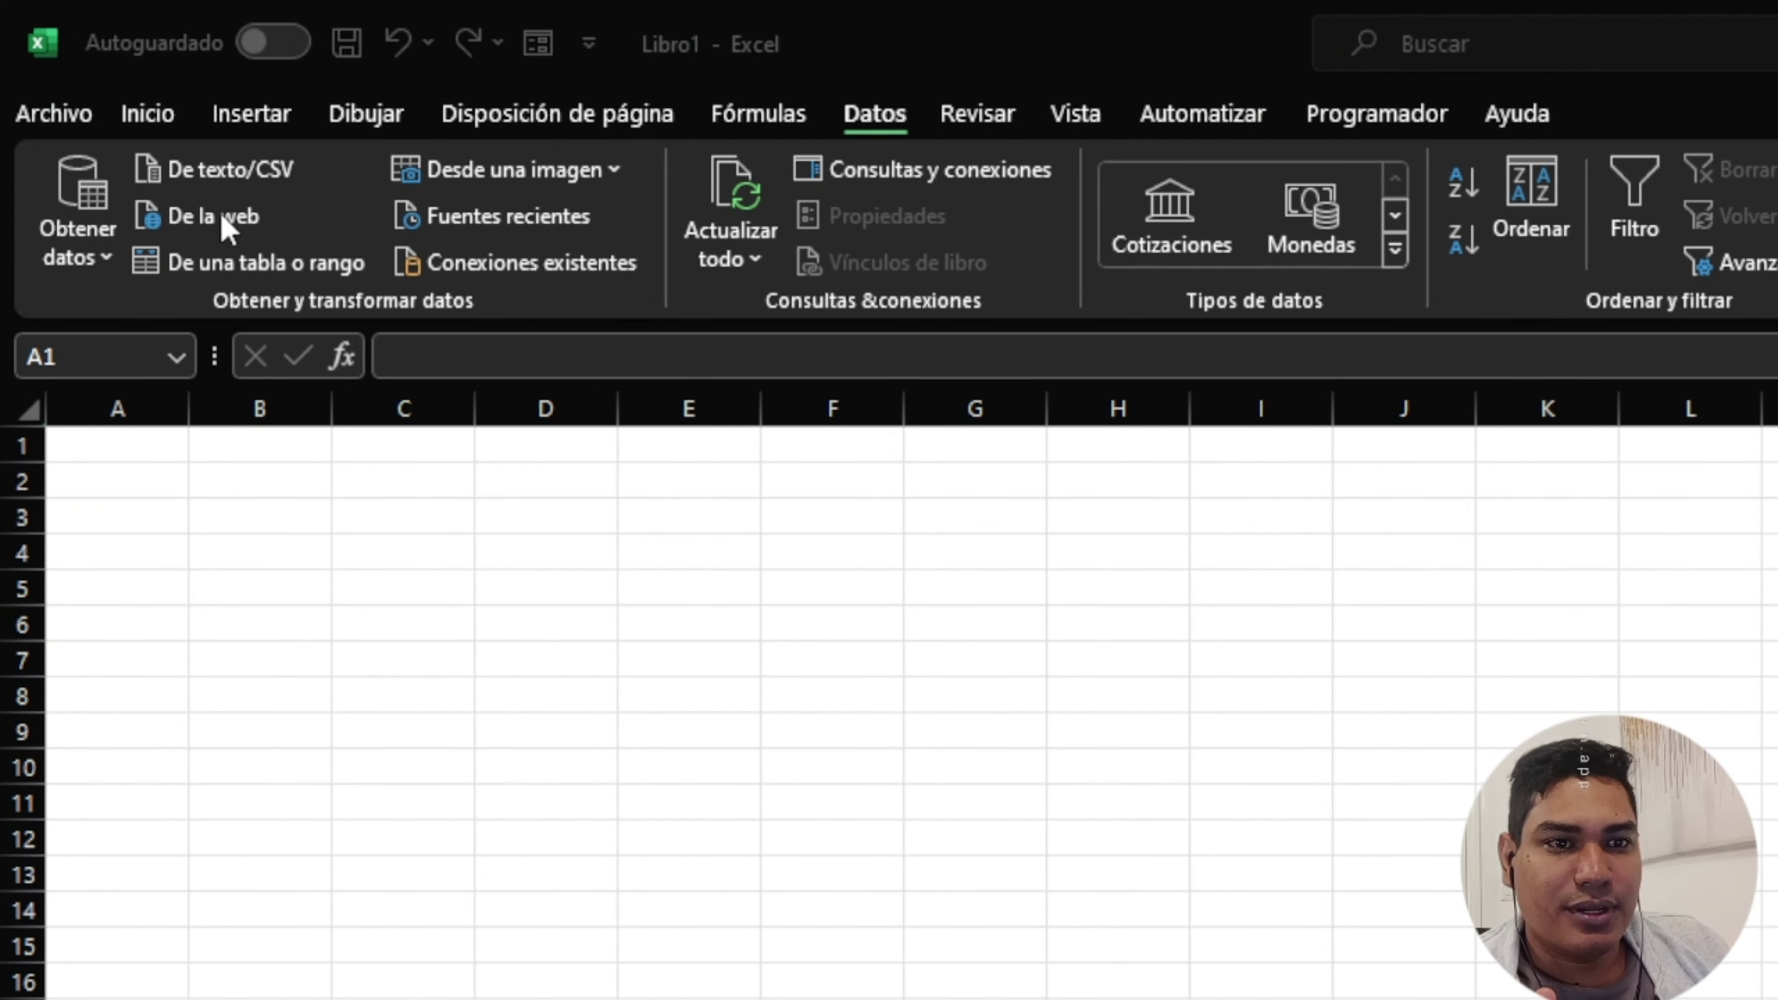
Start a From Web import of the pasted LaLiga URL, connecting anonymously at the .../primera/clasificacion level.
{"action": "left_click", "coordinate": [204, 225]}
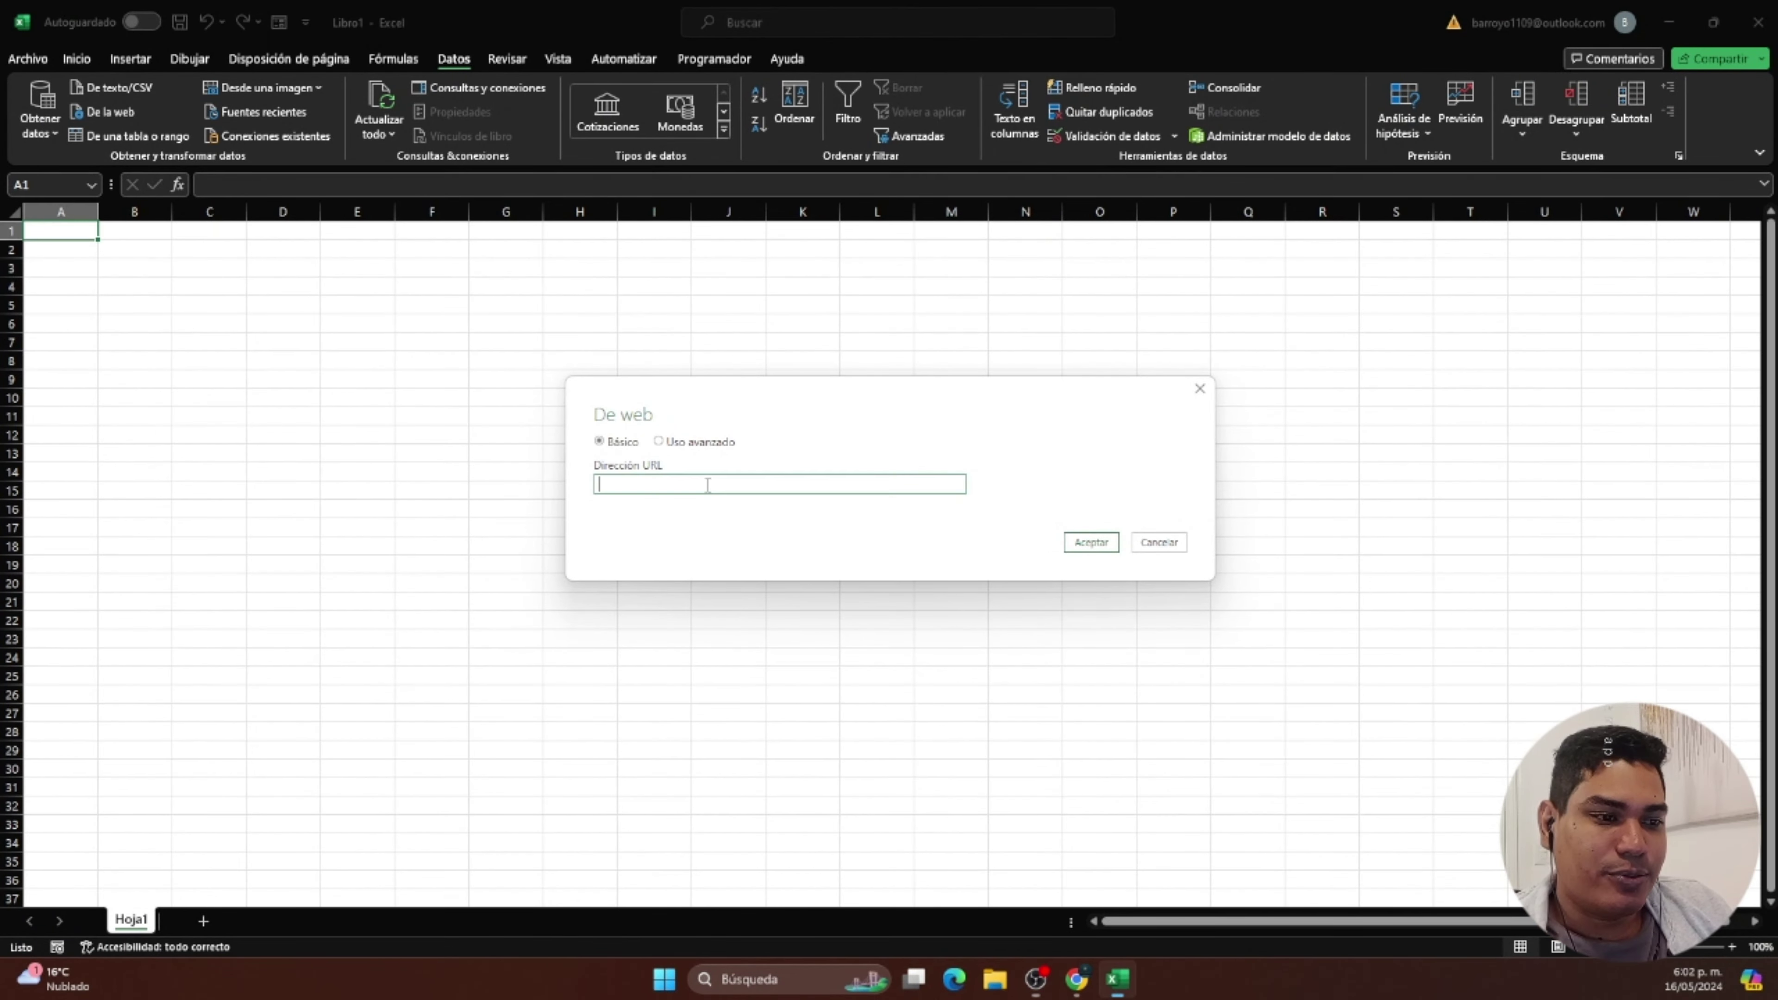
{"action": "right_click", "coordinate": [707, 485]}
{"action": "left_click", "coordinate": [607, 569]}
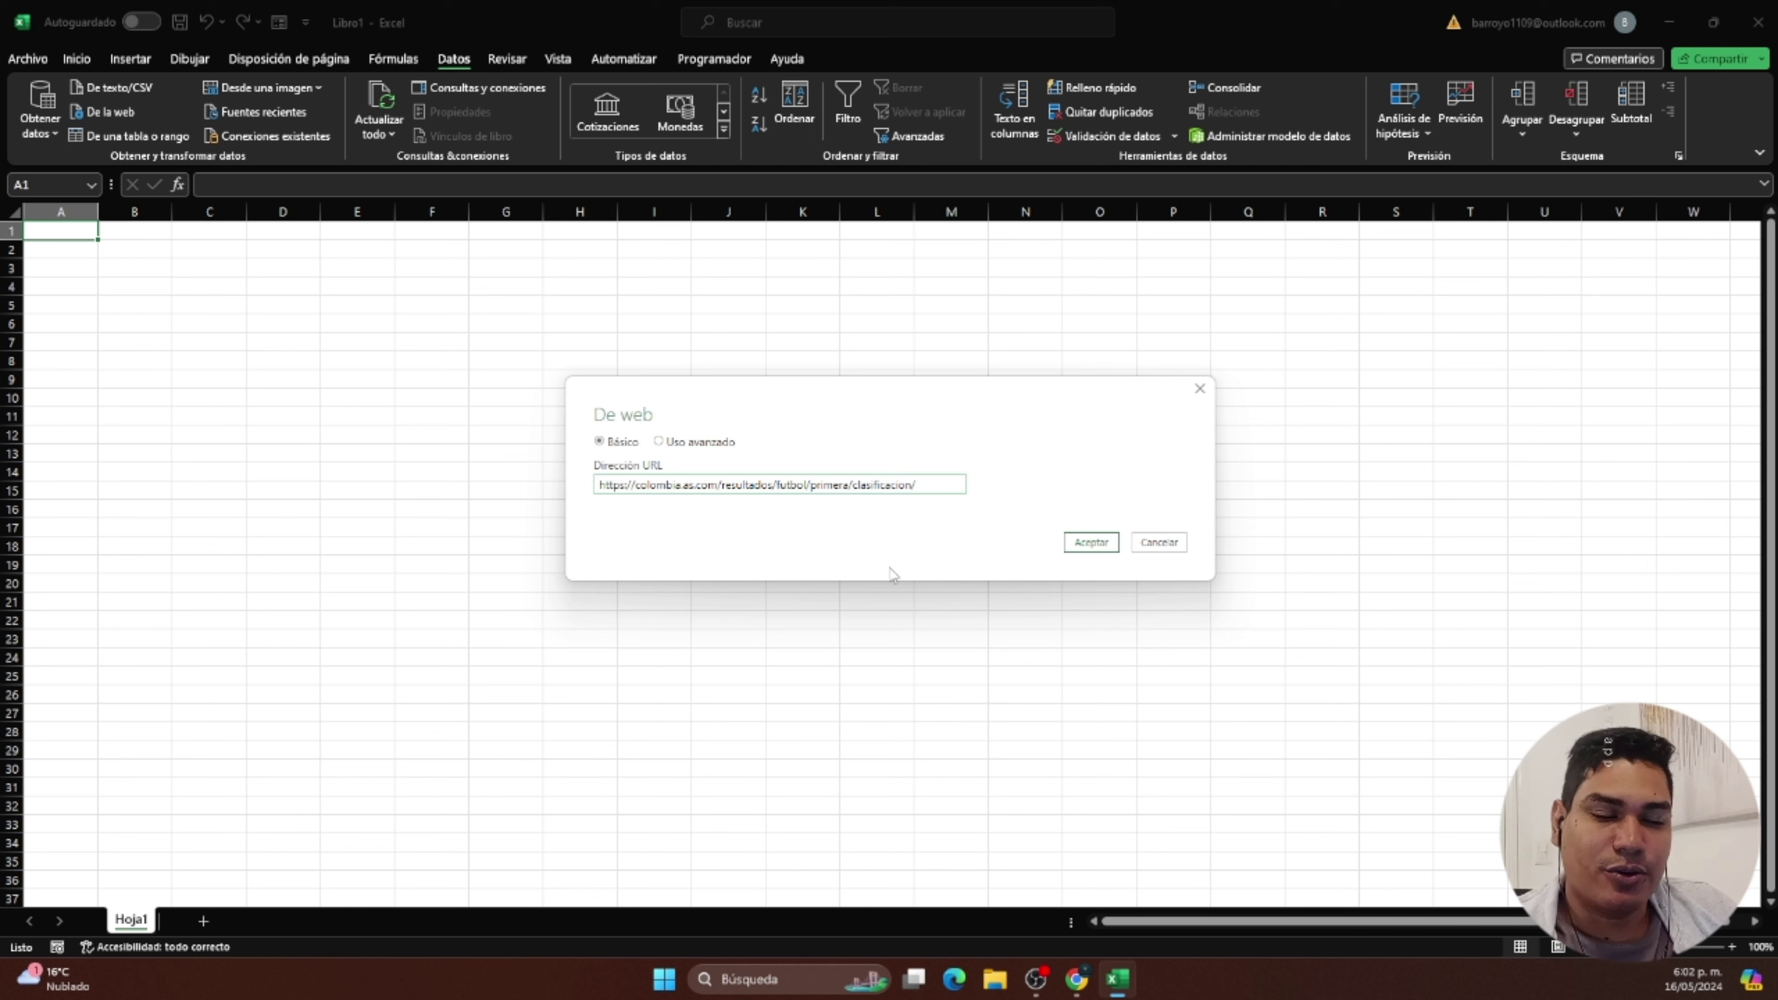
{"action": "left_click", "coordinate": [1093, 546]}
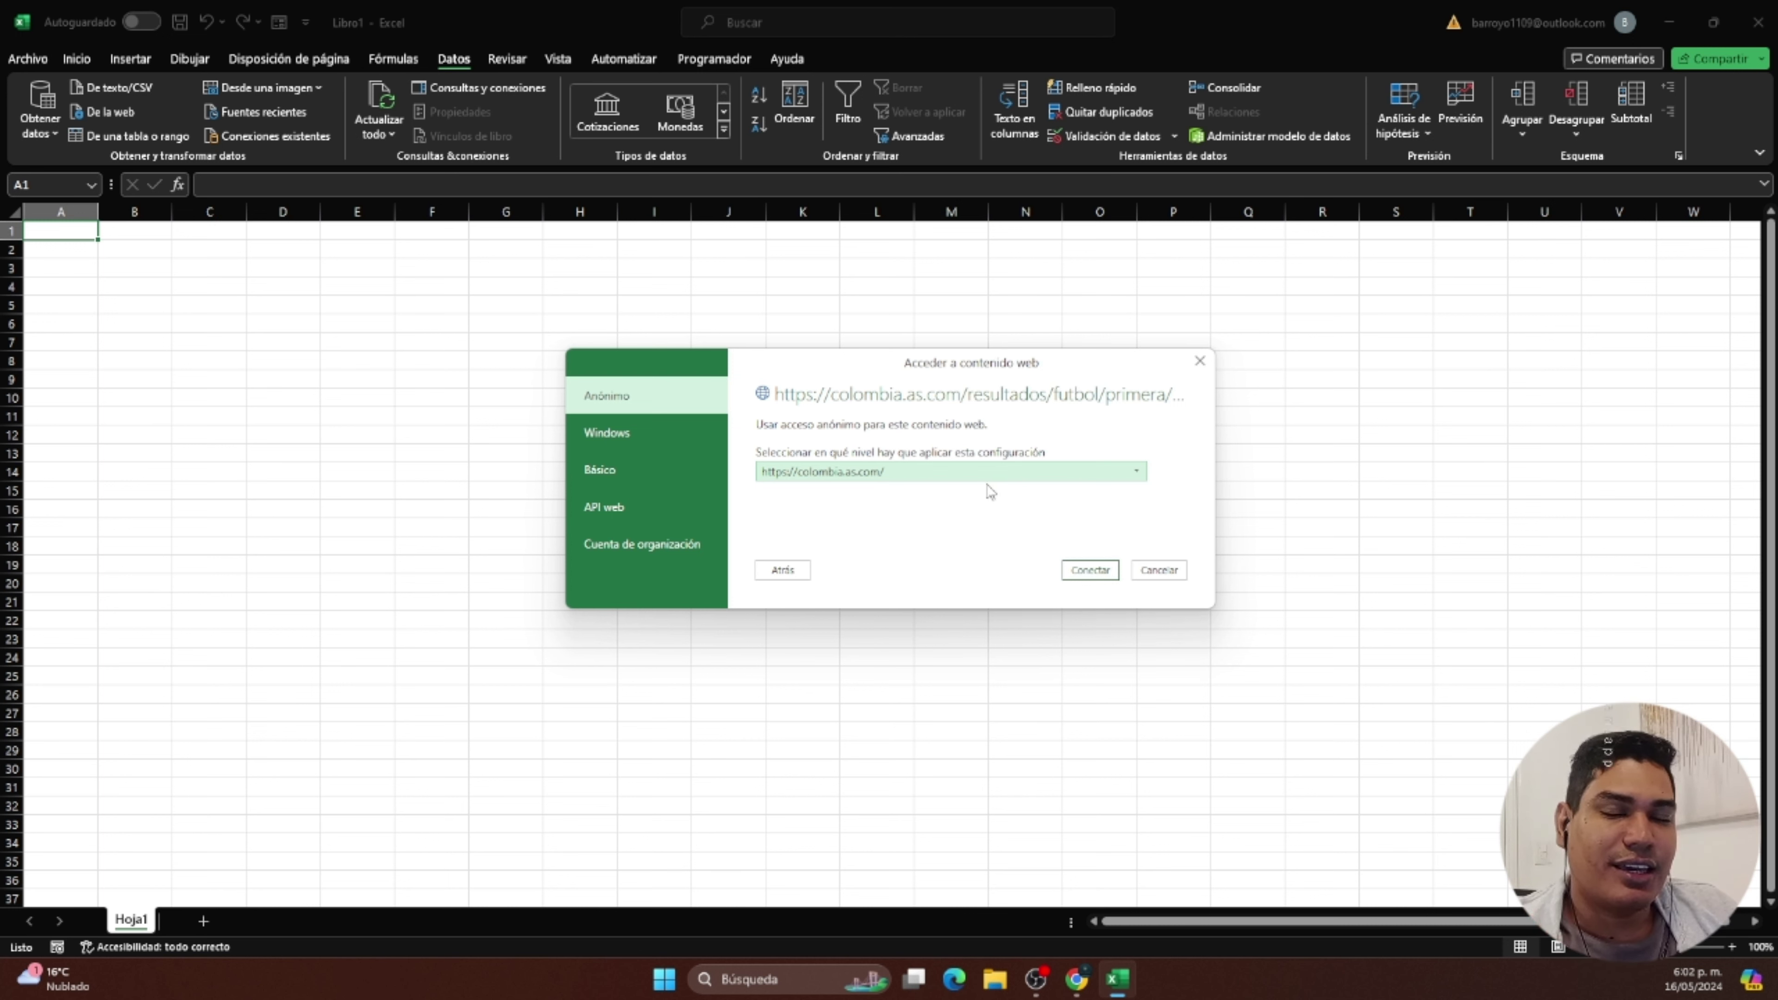
{"action": "left_click", "coordinate": [1014, 472]}
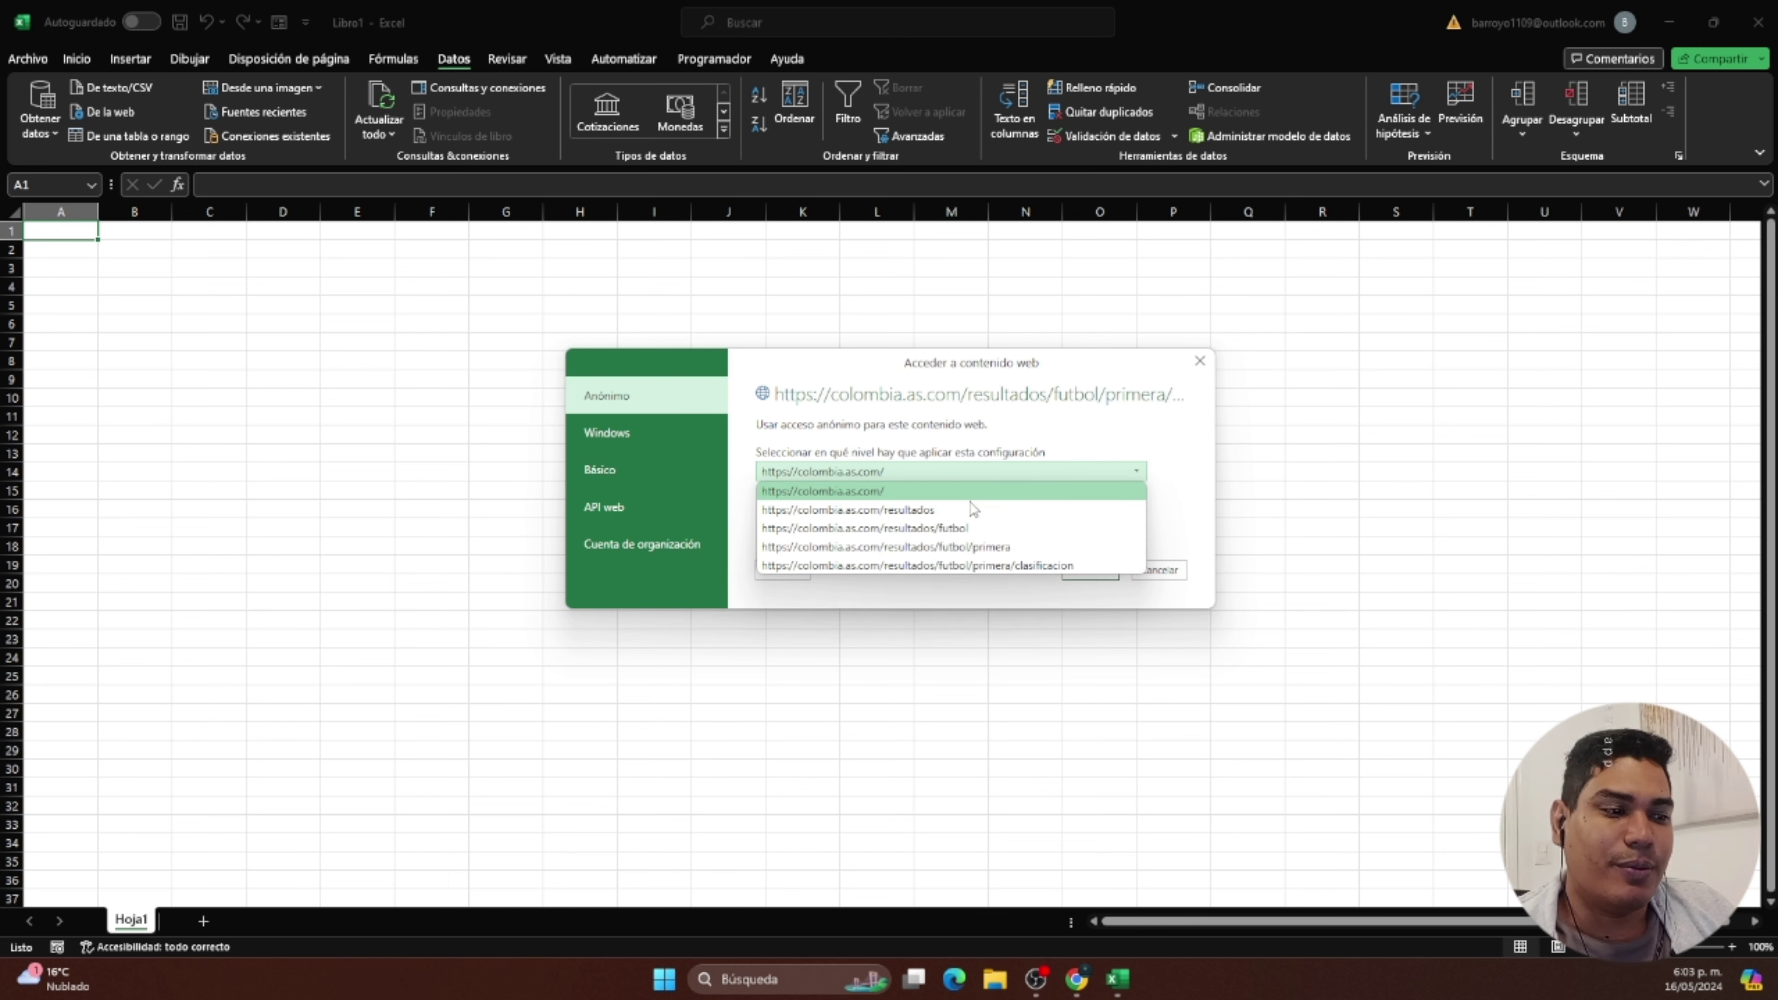
{"action": "left_click", "coordinate": [898, 566]}
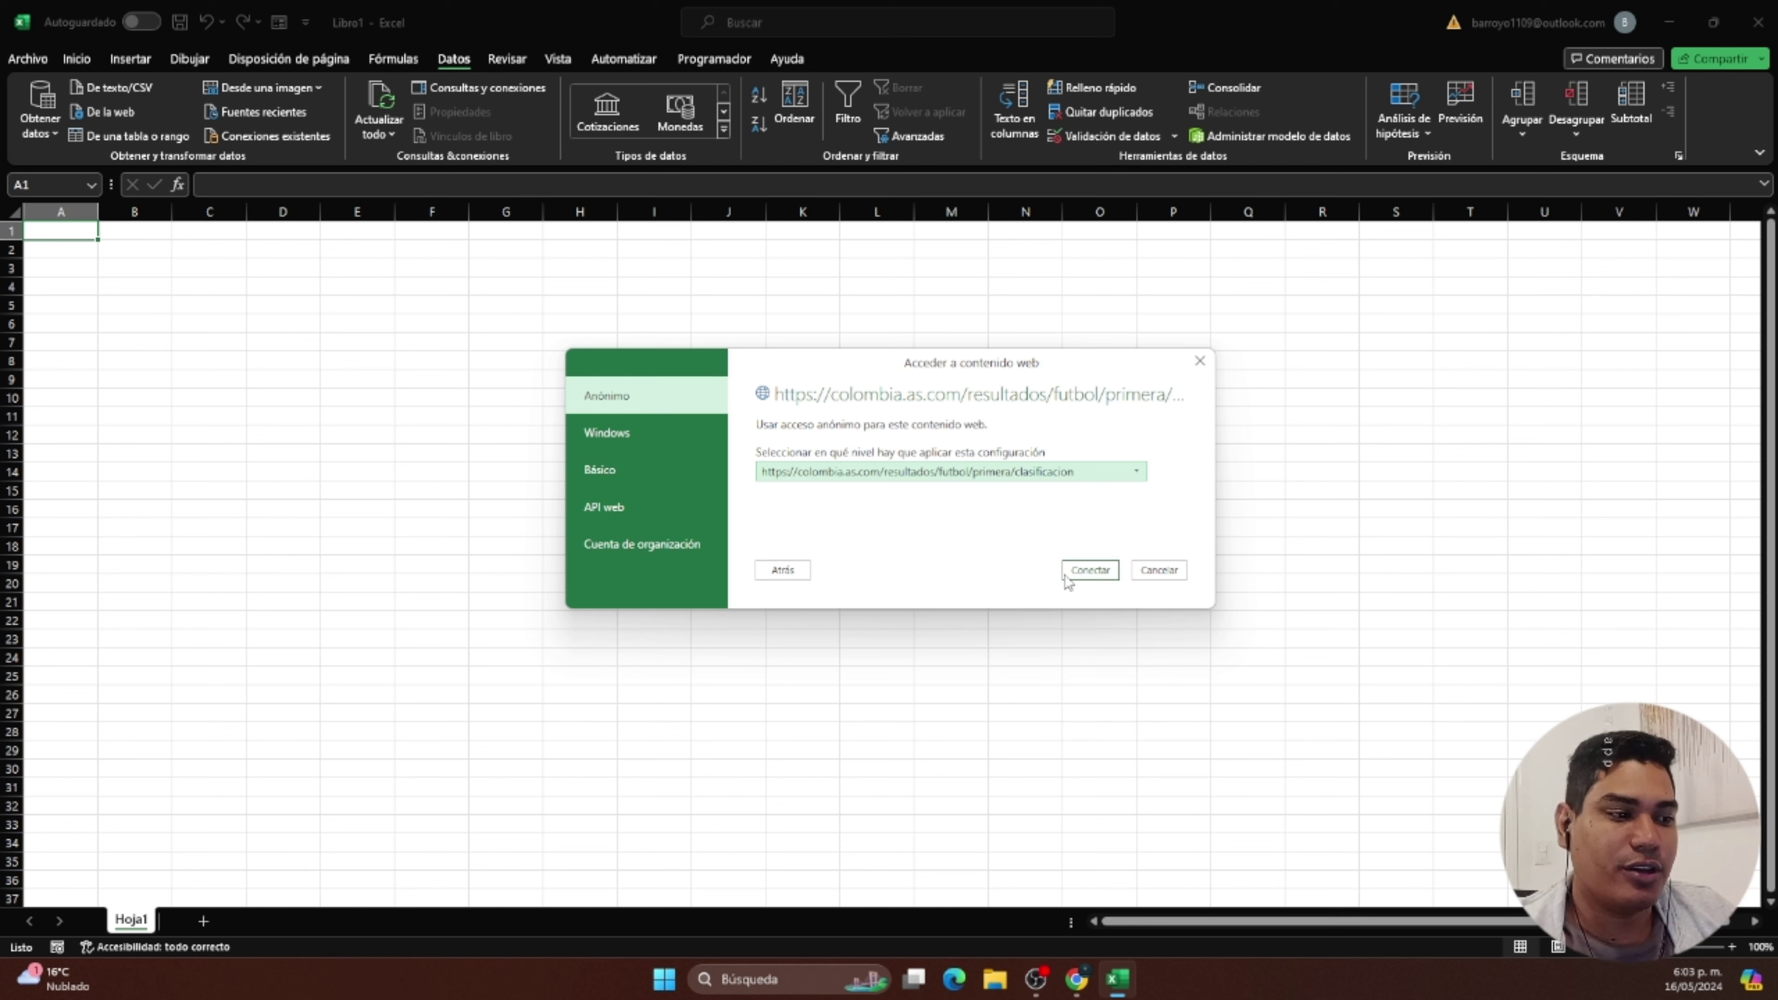
{"action": "left_click", "coordinate": [1087, 570]}
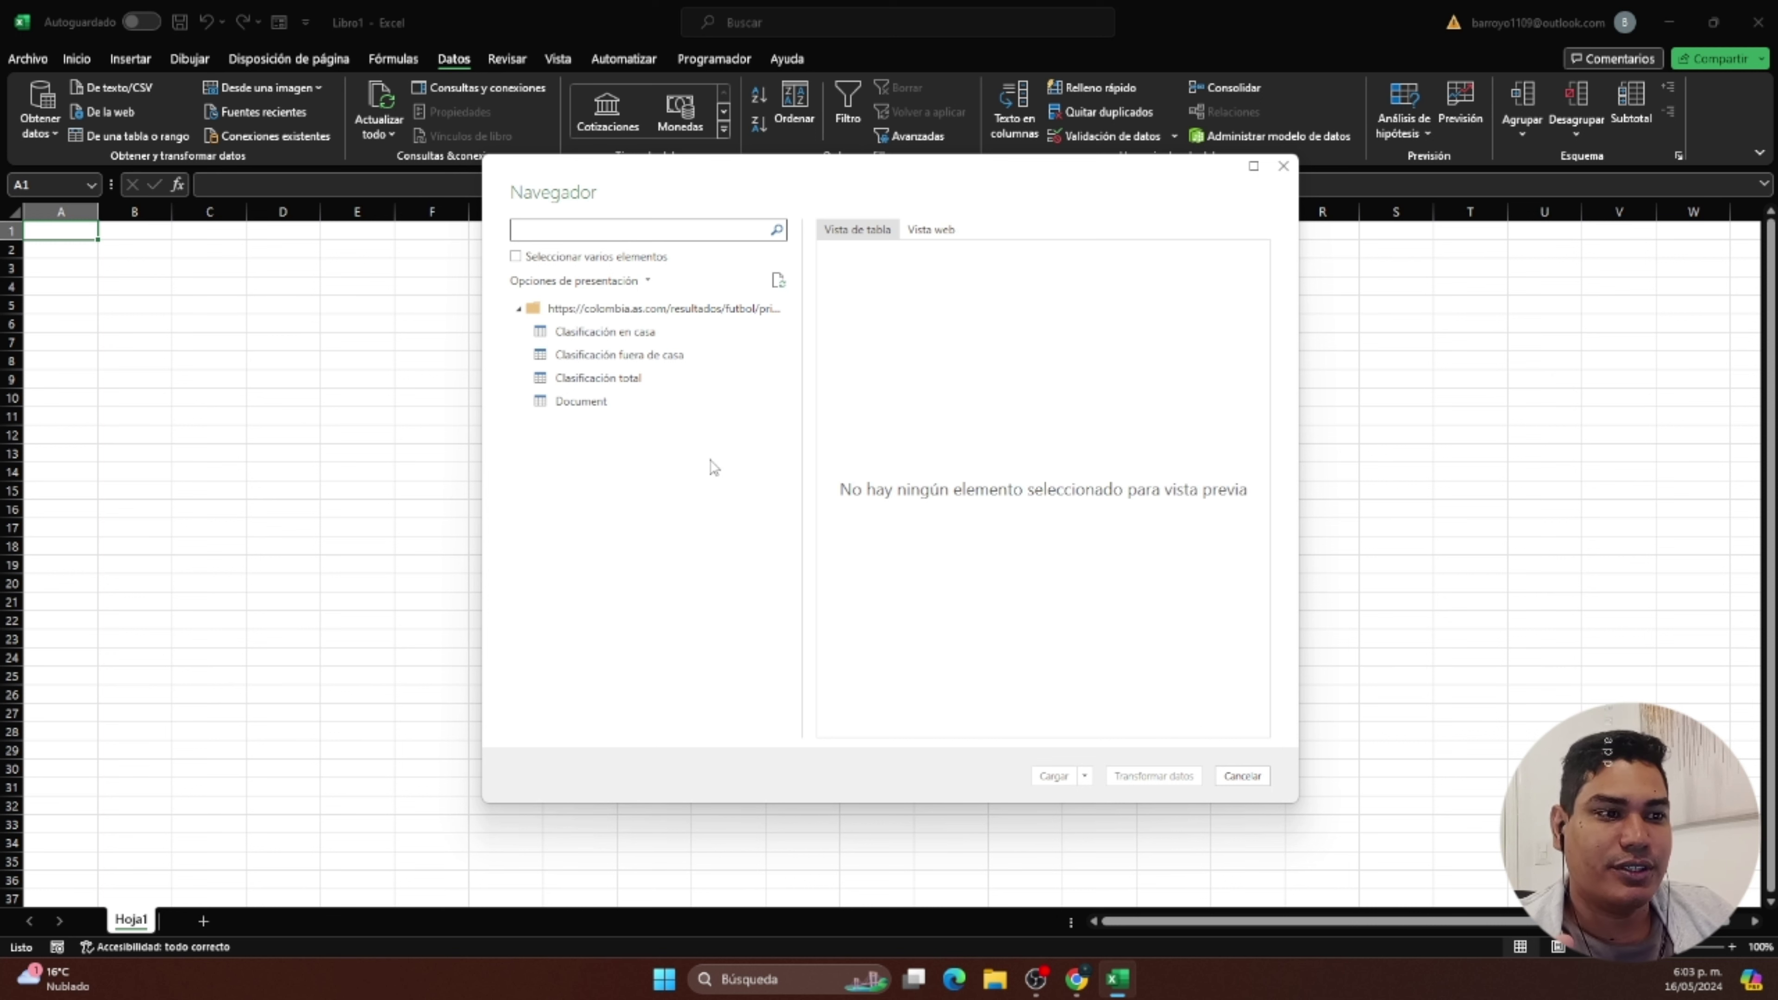
Preview the home, away and total standings tables, settling on Clasificación total.
{"action": "left_click", "coordinate": [631, 337]}
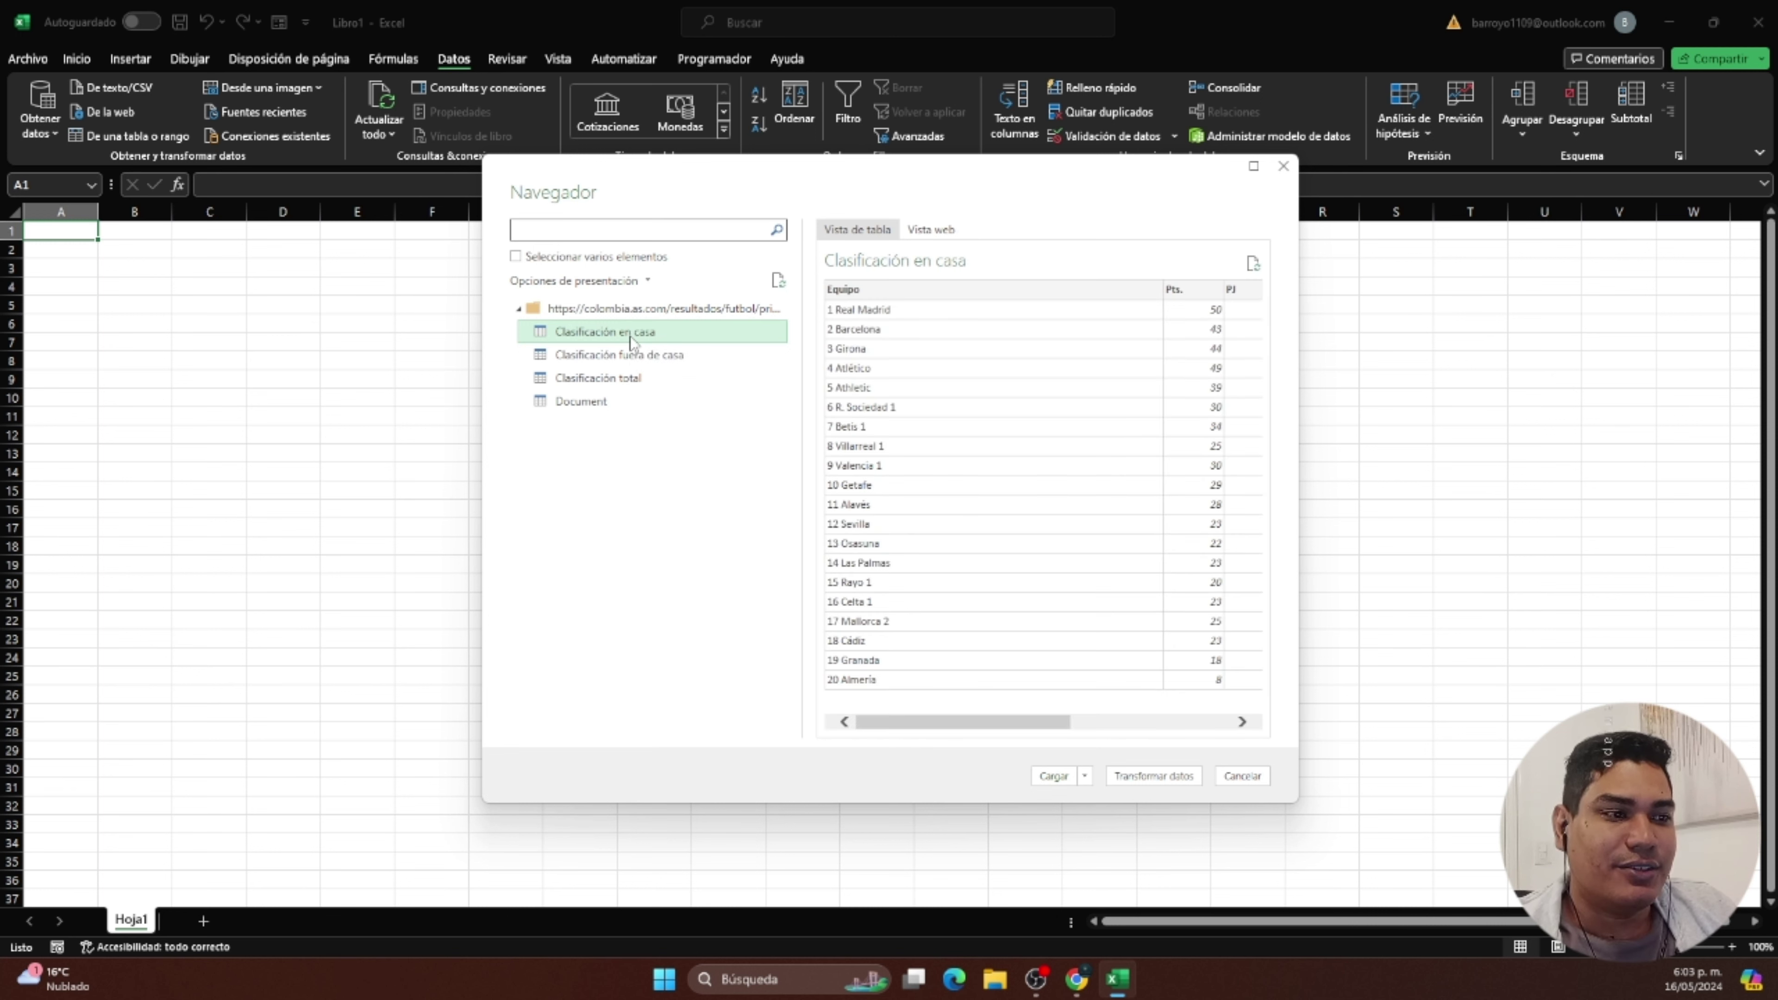
{"action": "left_click", "coordinate": [629, 354]}
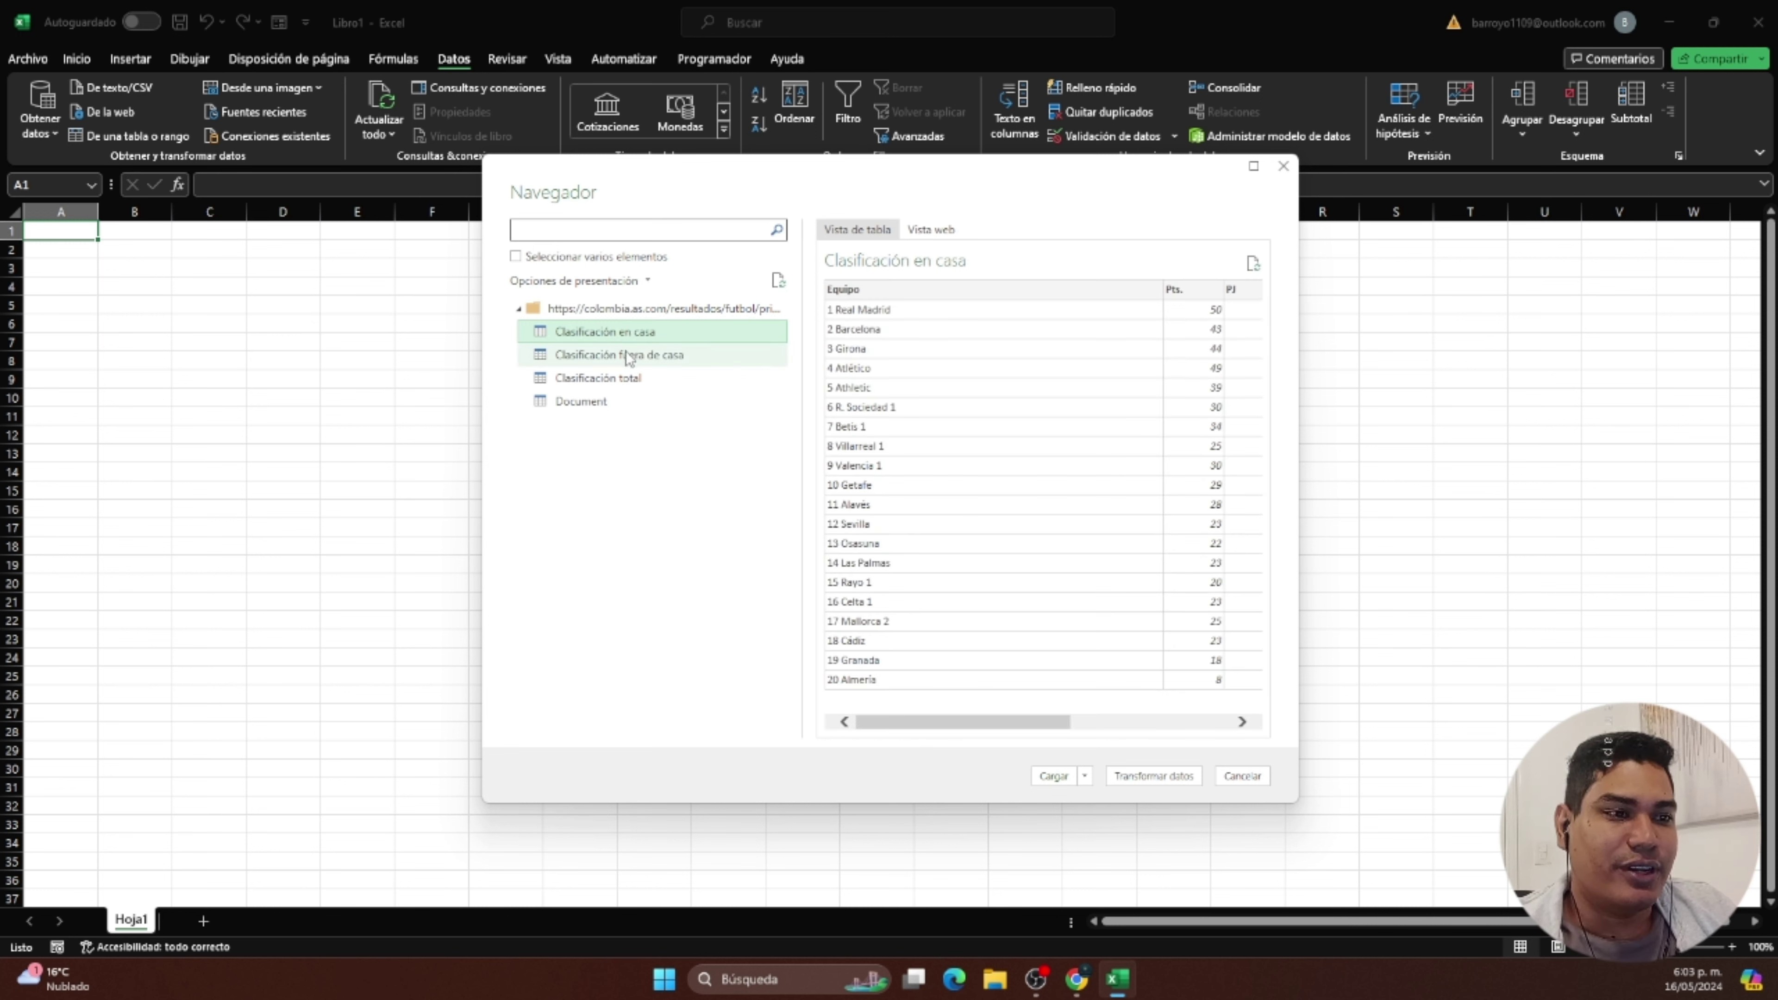
{"action": "left_click", "coordinate": [611, 386]}
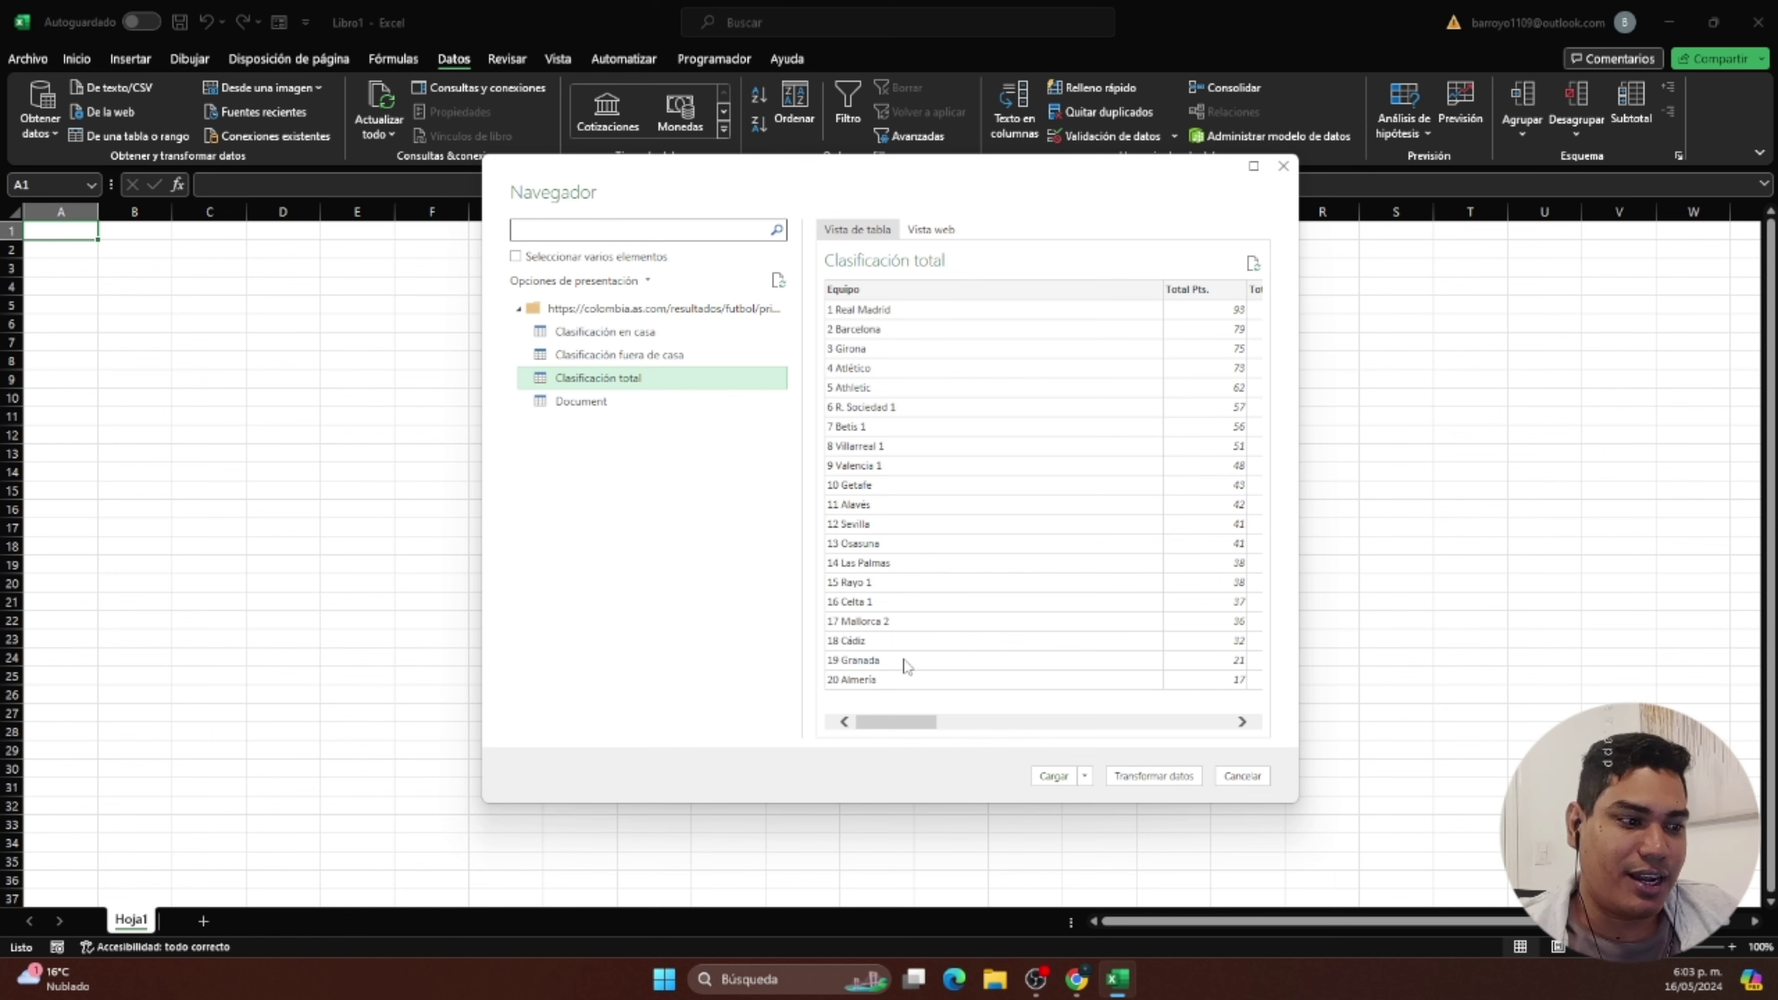
{"action": "mouse_move", "coordinate": [903, 722]}
{"action": "left_mouse_down"}
{"action": "mouse_move", "coordinate": [1185, 731]}
{"action": "mouse_move", "coordinate": [849, 729]}
{"action": "left_mouse_up"}
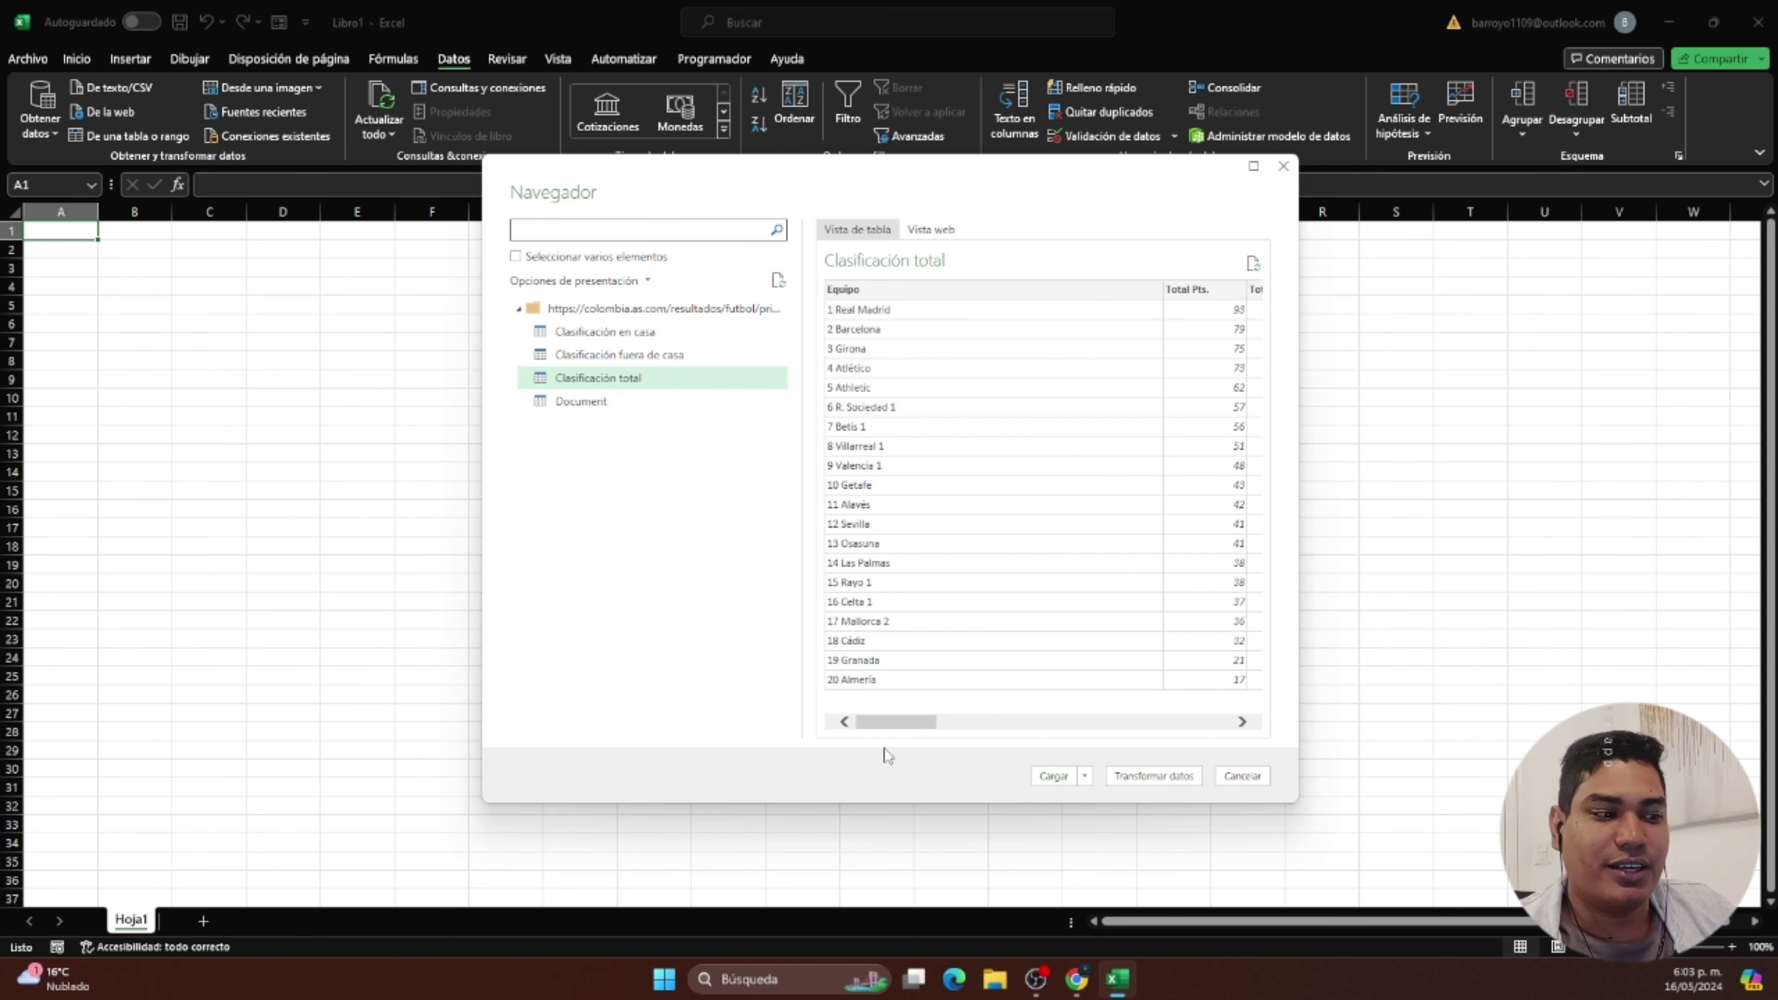
Load Clasificación total as a 20-row table, go to Hoja1, close the queries pane, return to Chrome.
{"action": "left_click", "coordinate": [1054, 778]}
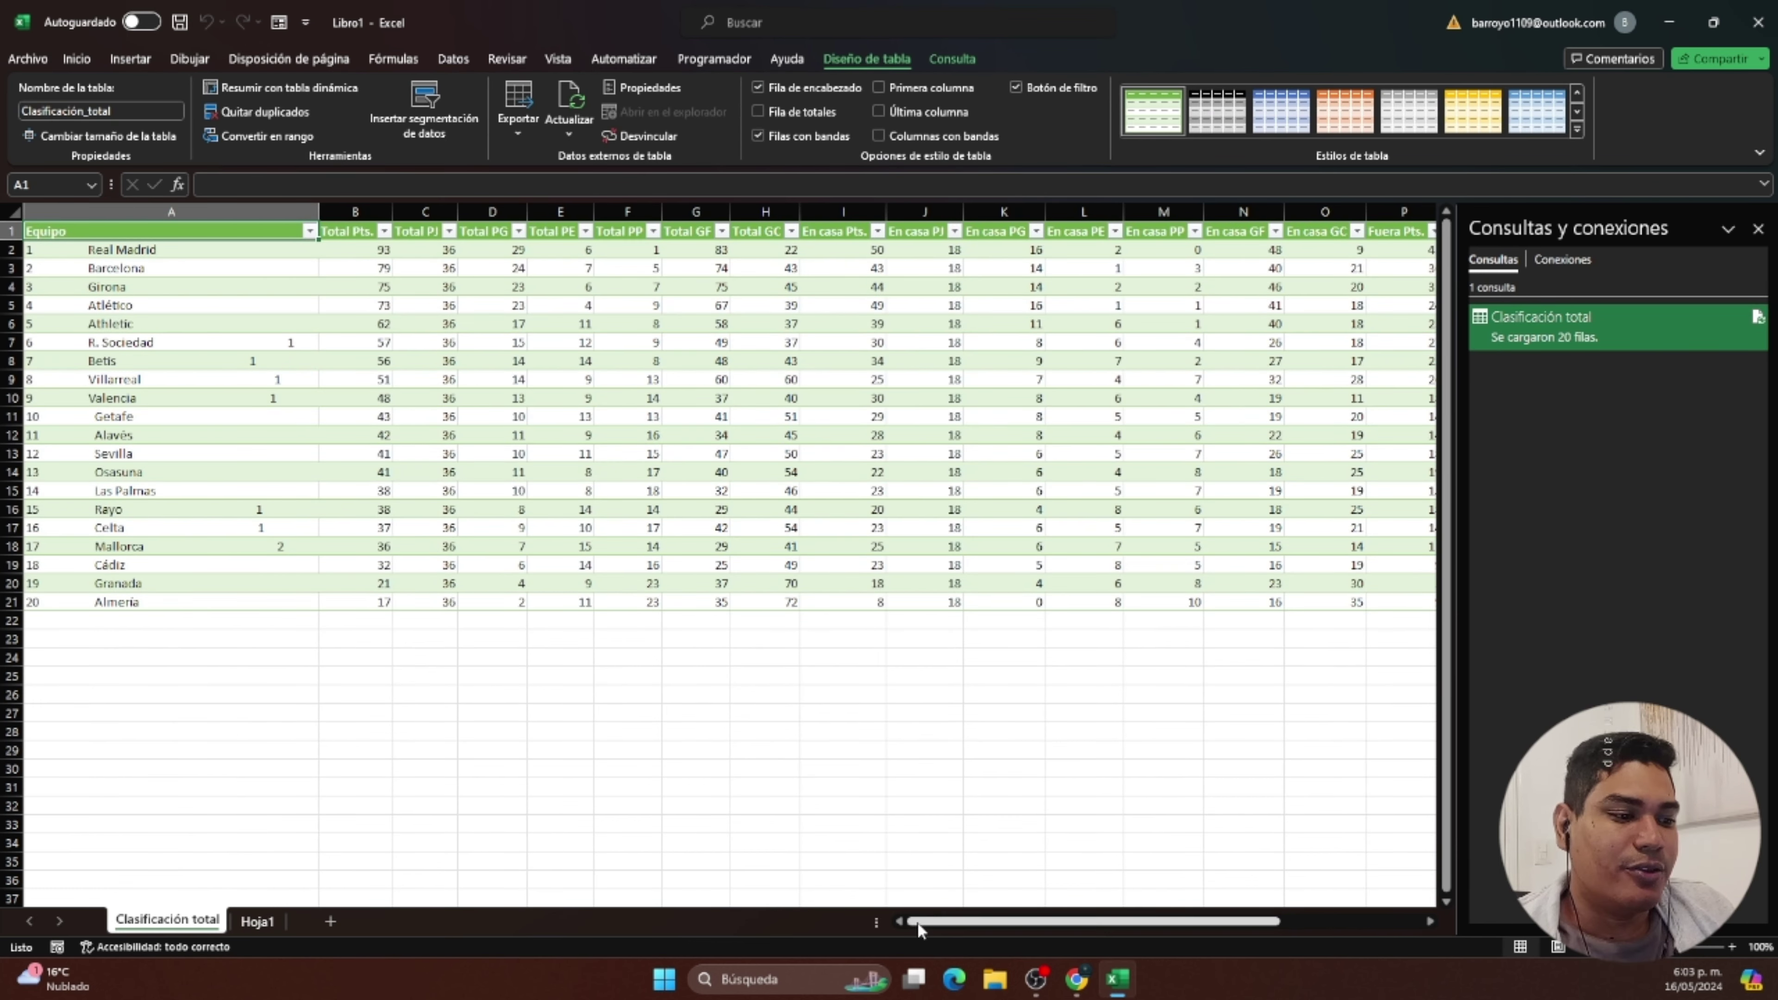
{"action": "mouse_move", "coordinate": [917, 922]}
{"action": "left_mouse_down"}
{"action": "mouse_move", "coordinate": [1103, 940]}
{"action": "mouse_move", "coordinate": [889, 935]}
{"action": "left_mouse_up"}
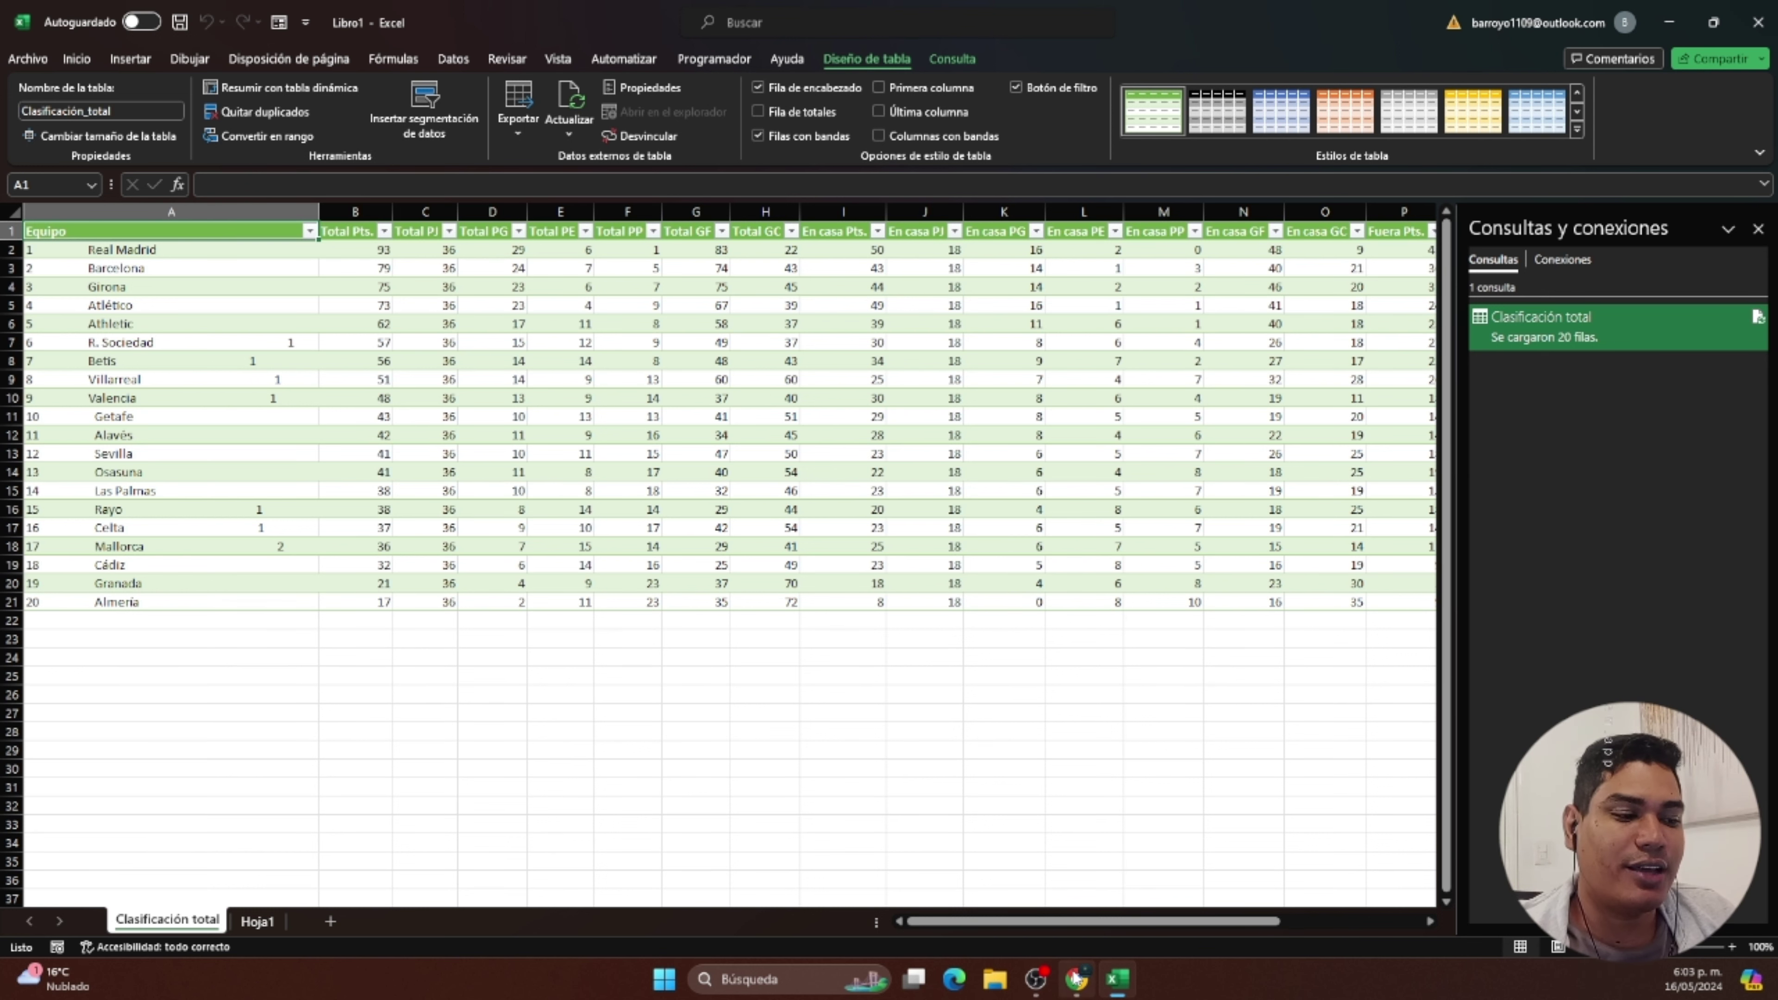
{"action": "left_click", "coordinate": [258, 921]}
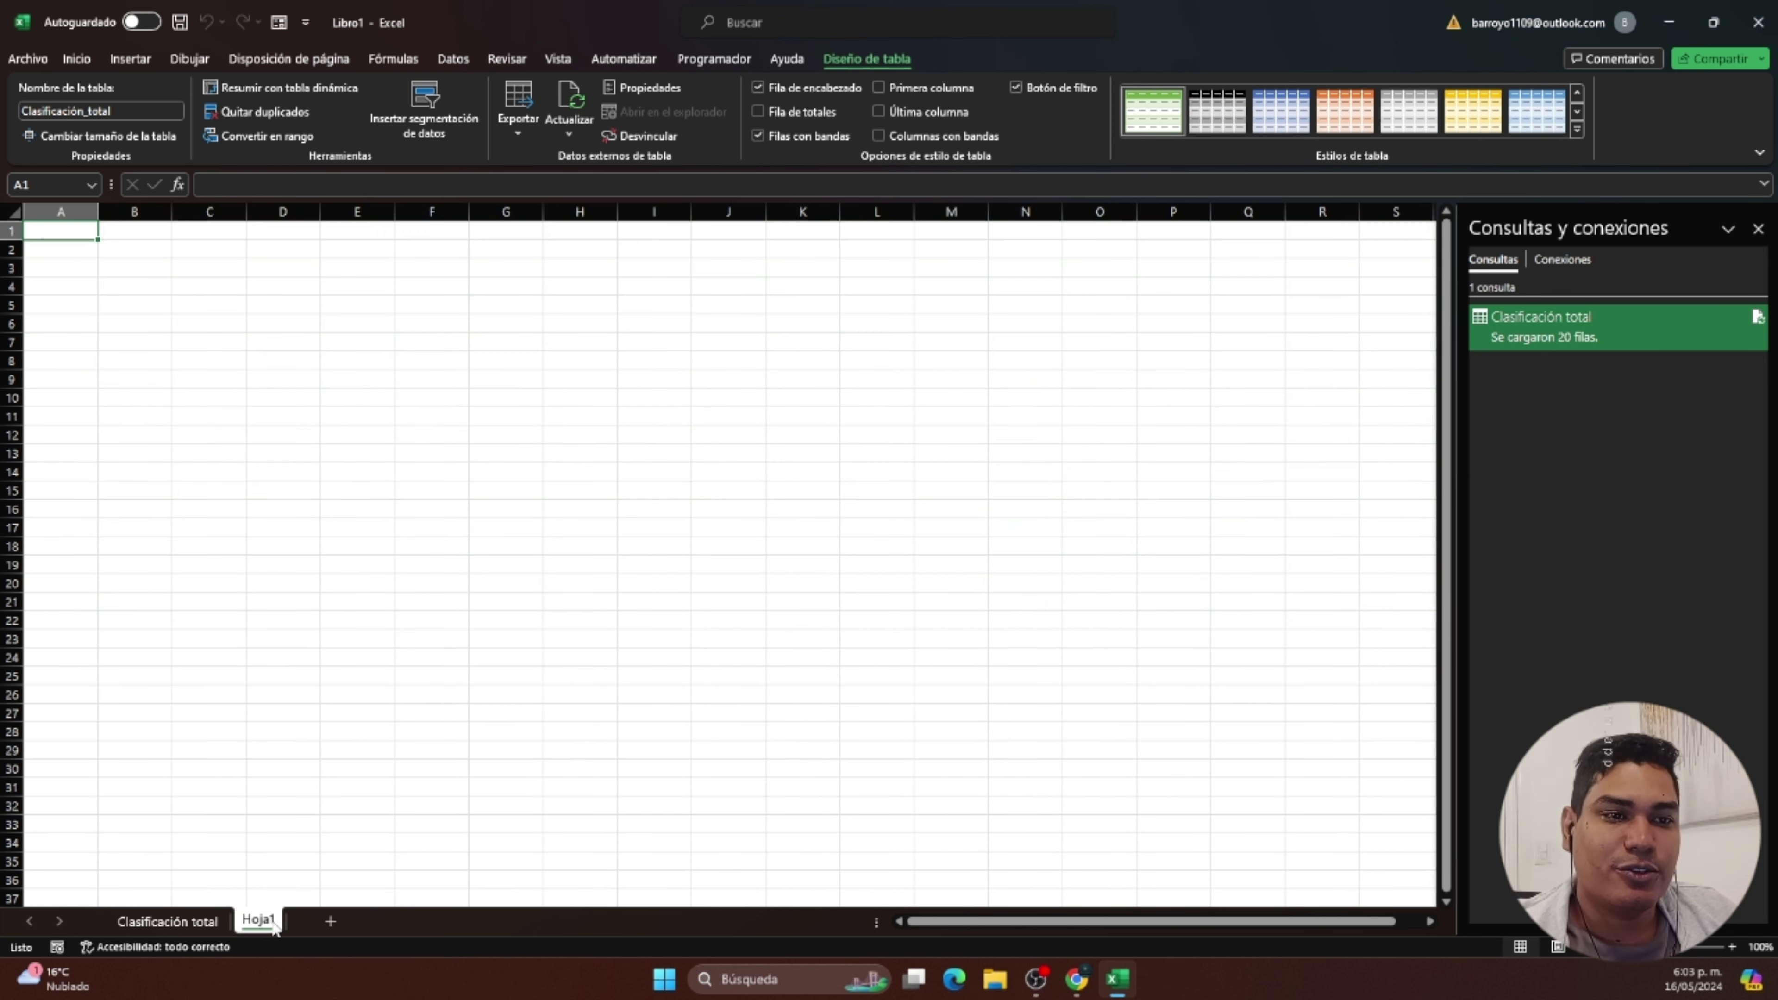
{"action": "left_click", "coordinate": [1759, 230]}
{"action": "left_click", "coordinate": [1076, 980]}
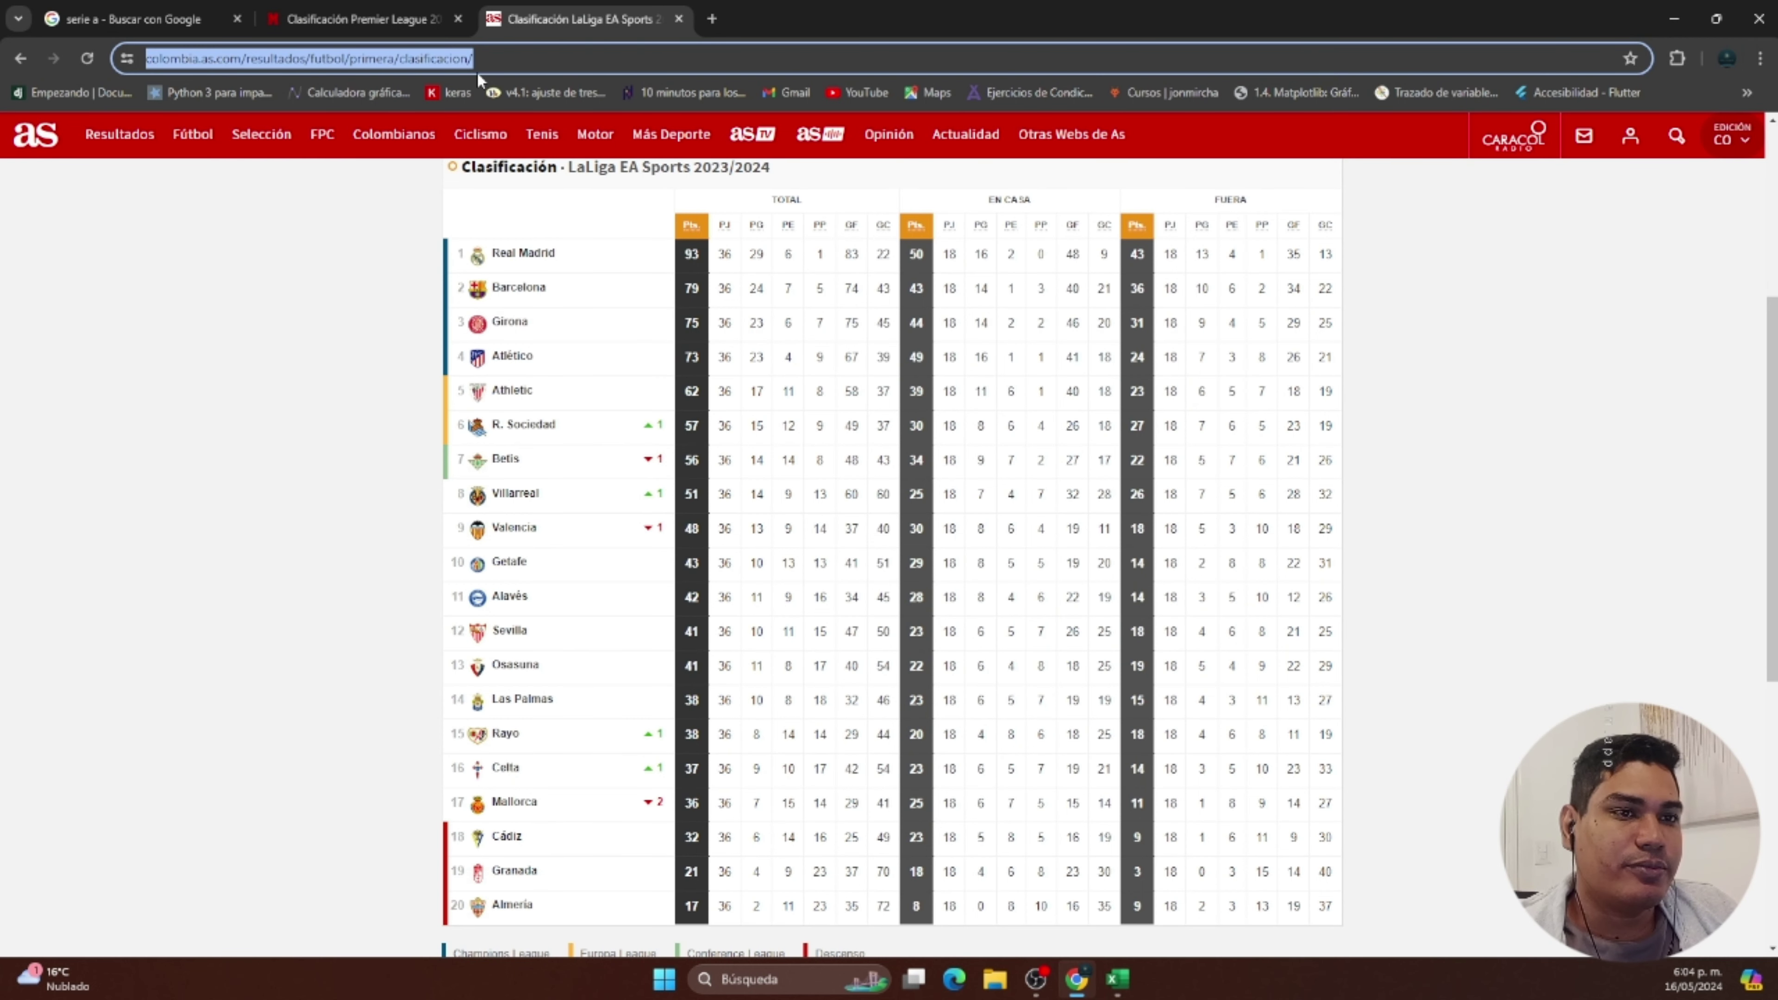
Copy the marca.com Premier League 2023-2024 standings page address and return to Excel.
{"action": "left_click", "coordinate": [356, 19]}
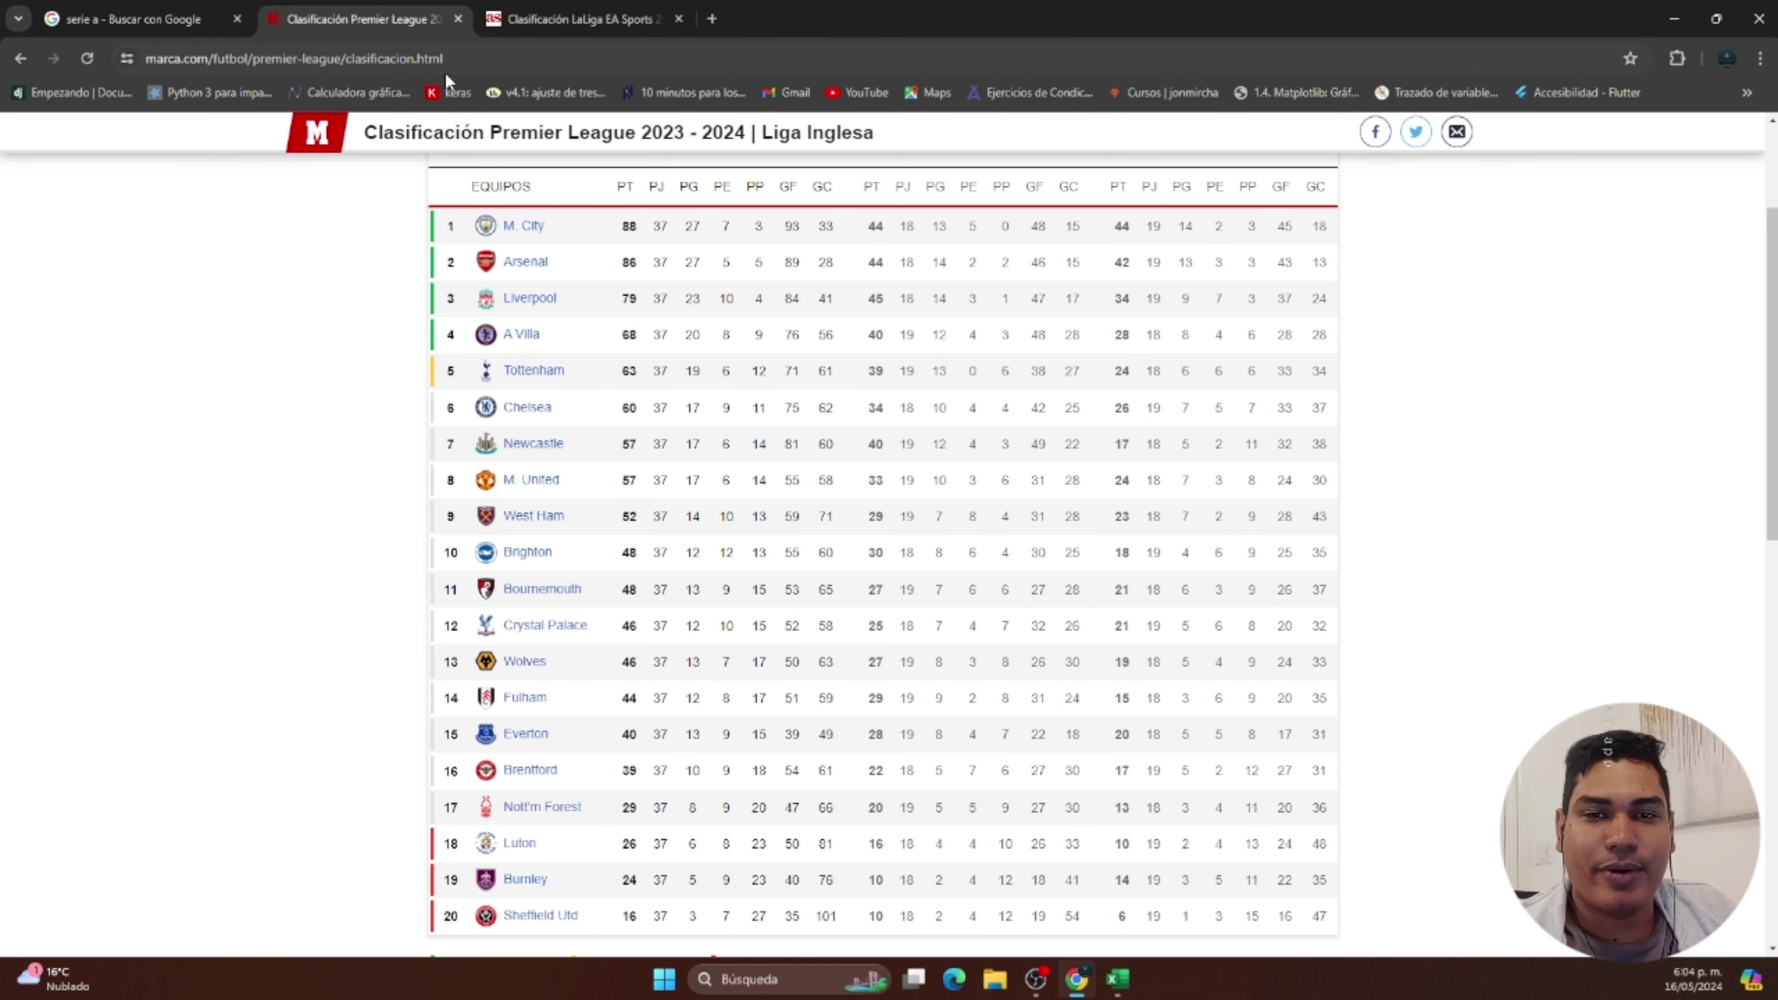
{"action": "left_click", "coordinate": [467, 59]}
{"action": "right_click", "coordinate": [410, 64]}
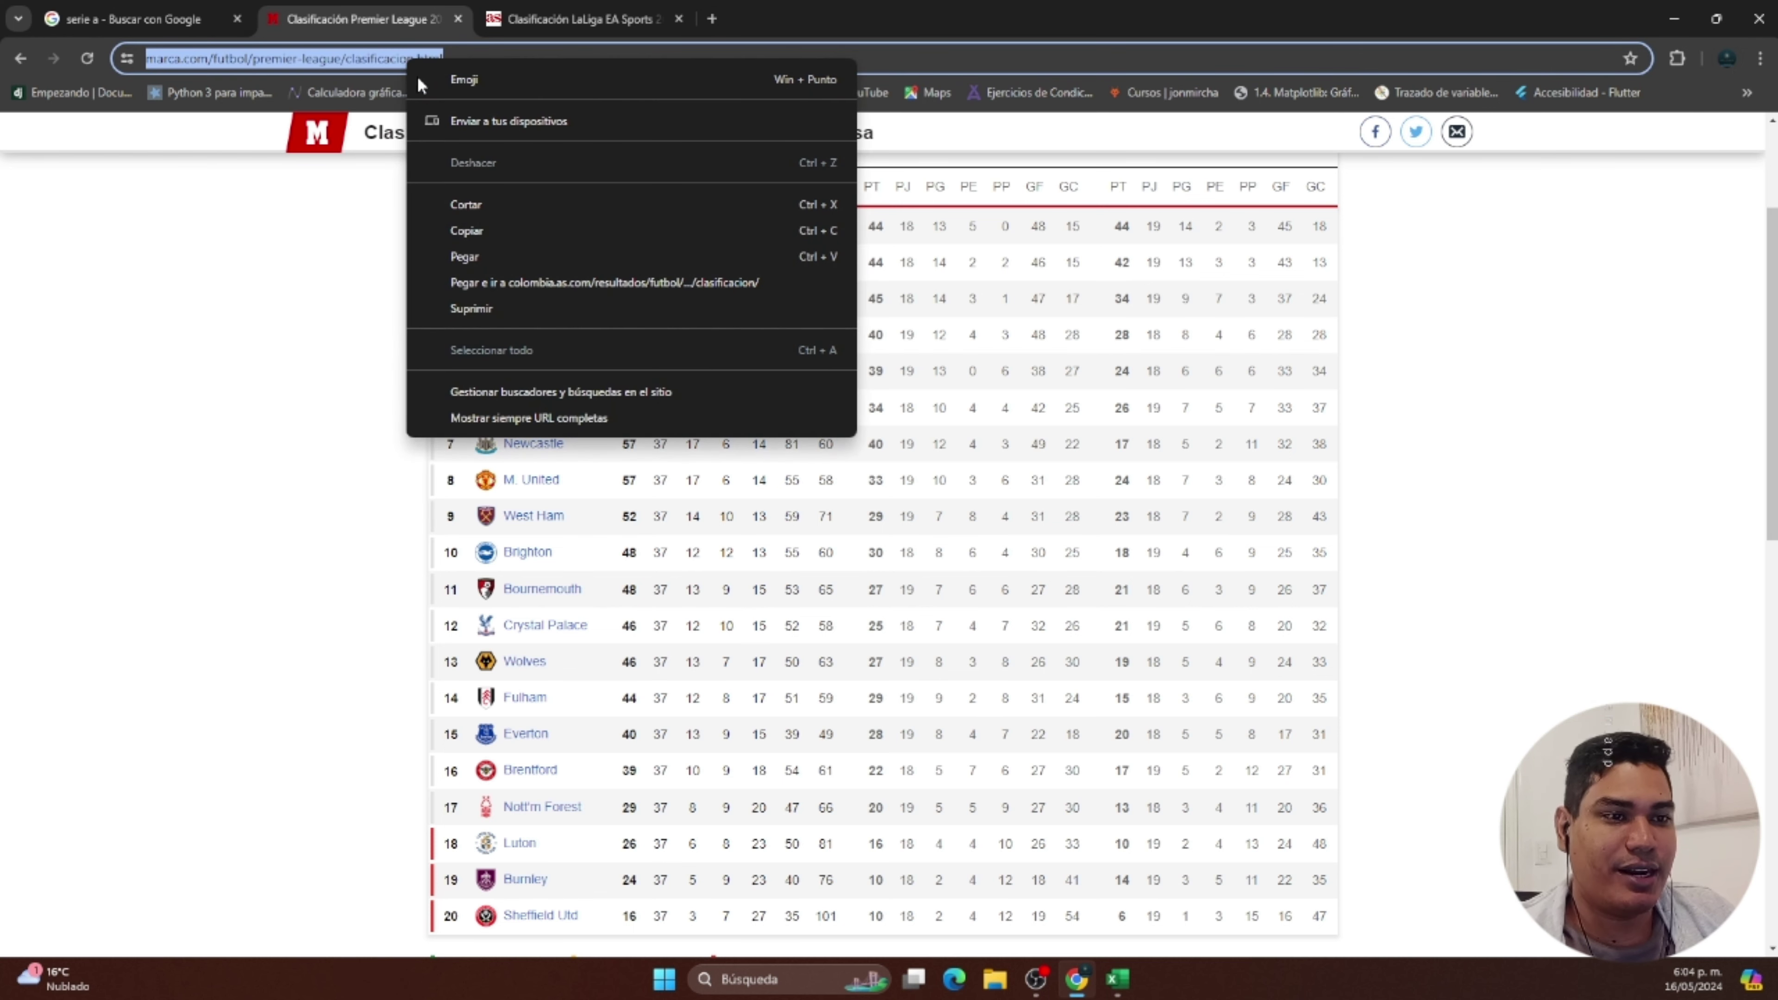
{"action": "left_click", "coordinate": [471, 225]}
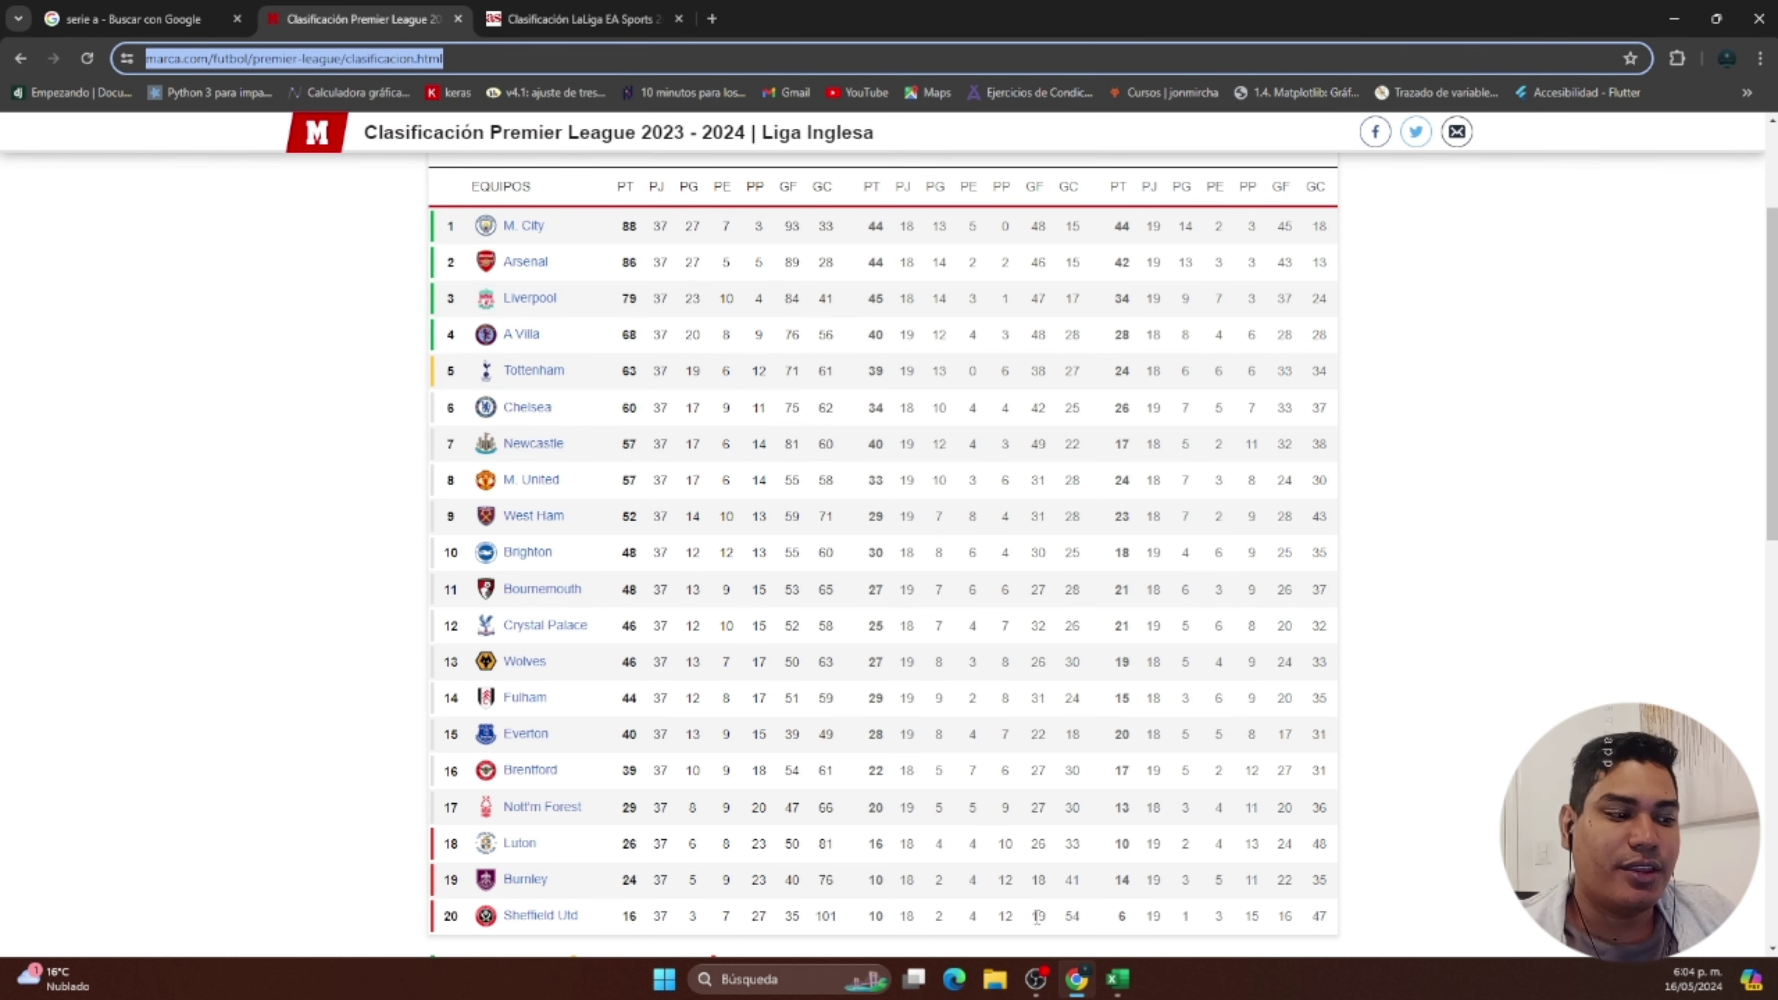
{"action": "left_click", "coordinate": [1040, 981]}
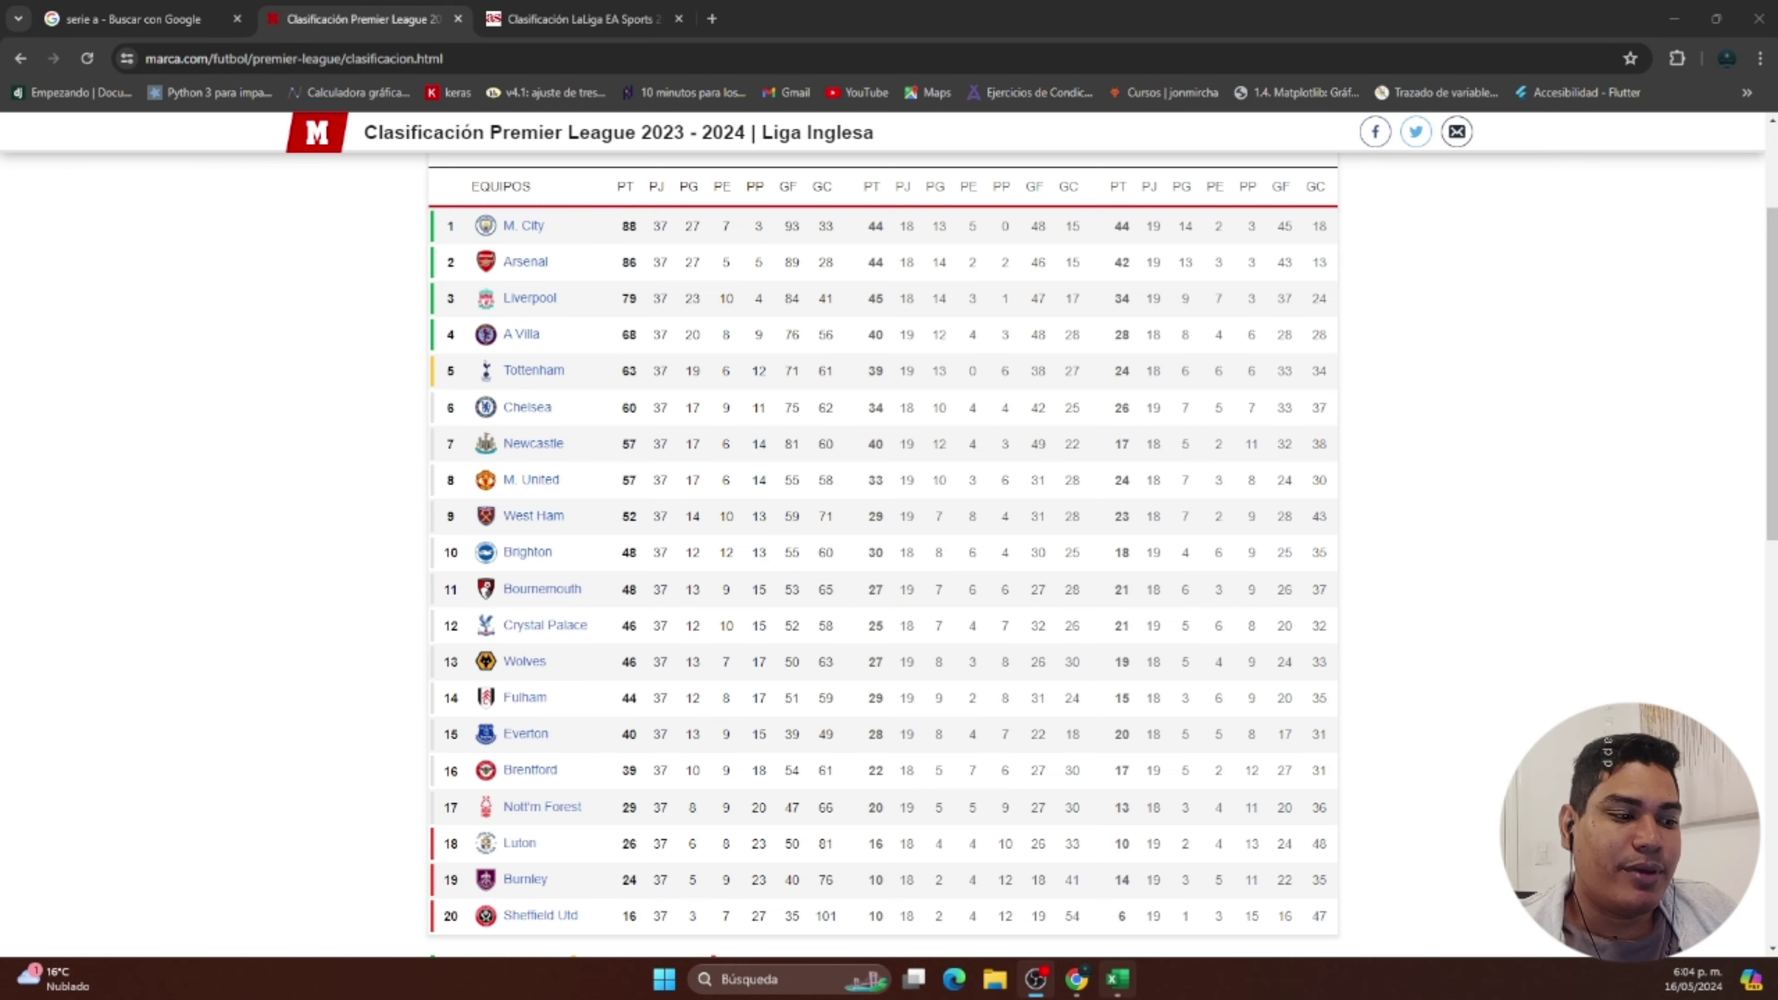
{"action": "left_click", "coordinate": [1118, 980]}
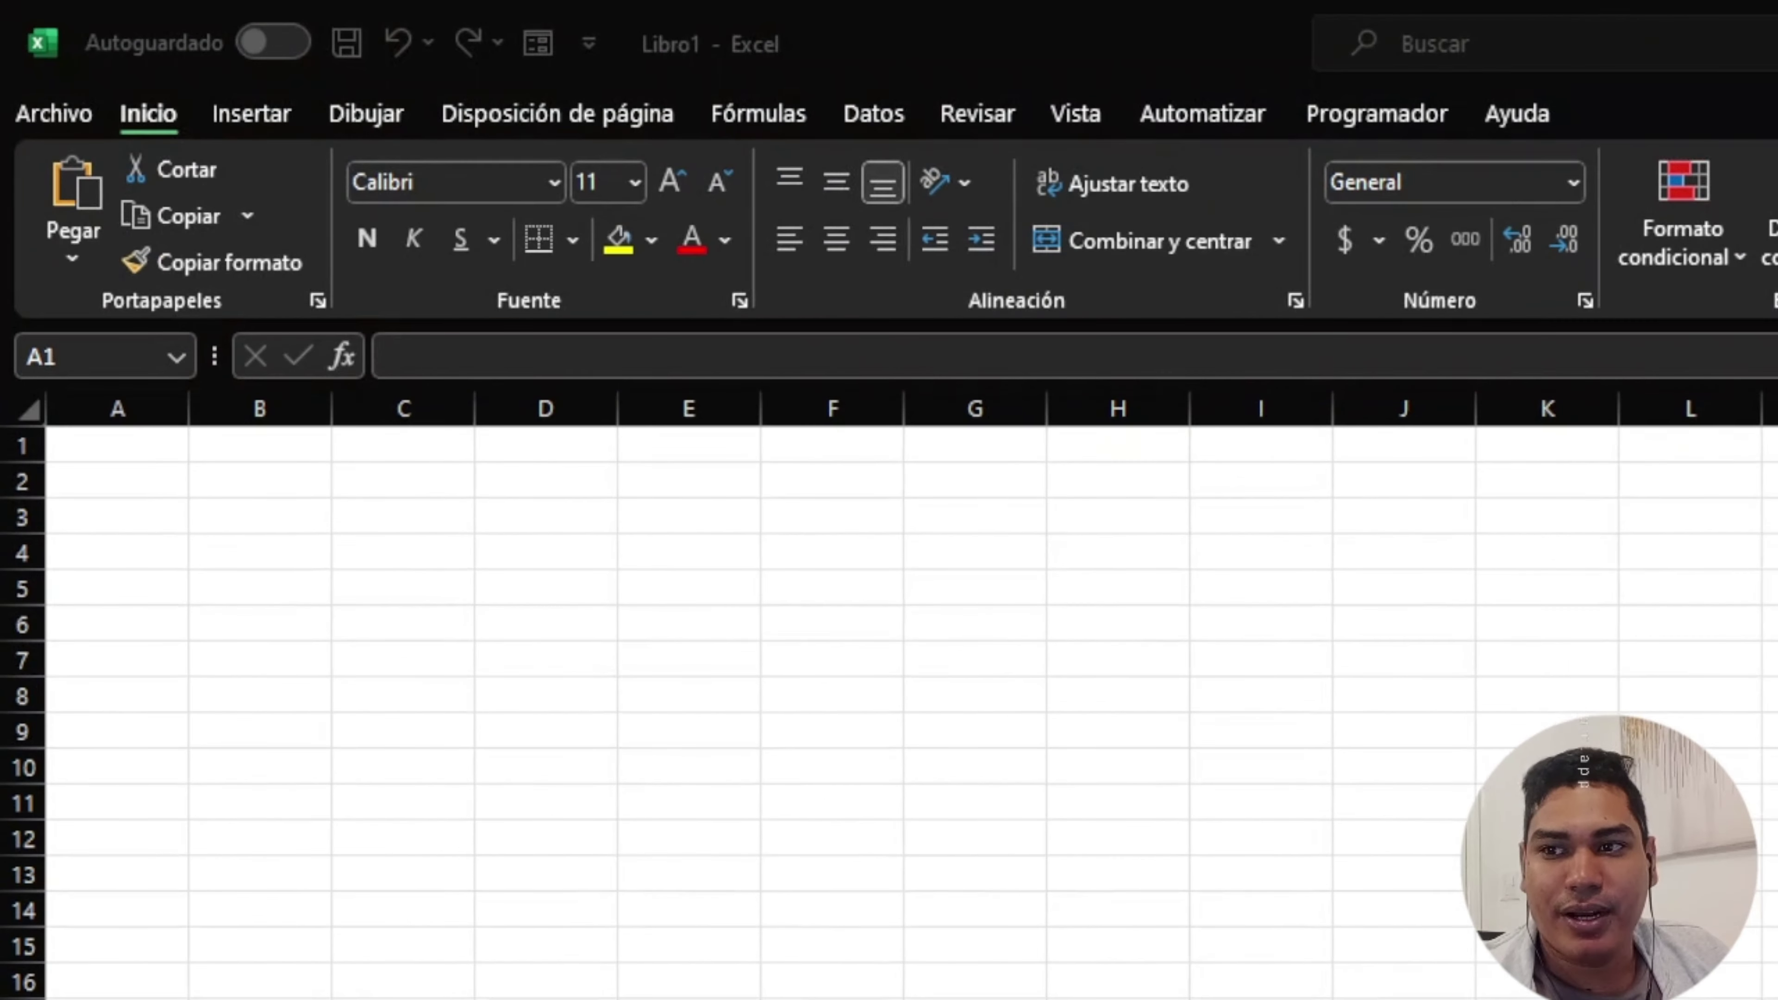
Start a From Web import using the pasted marca.com Premier League address.
{"action": "left_click", "coordinate": [872, 119]}
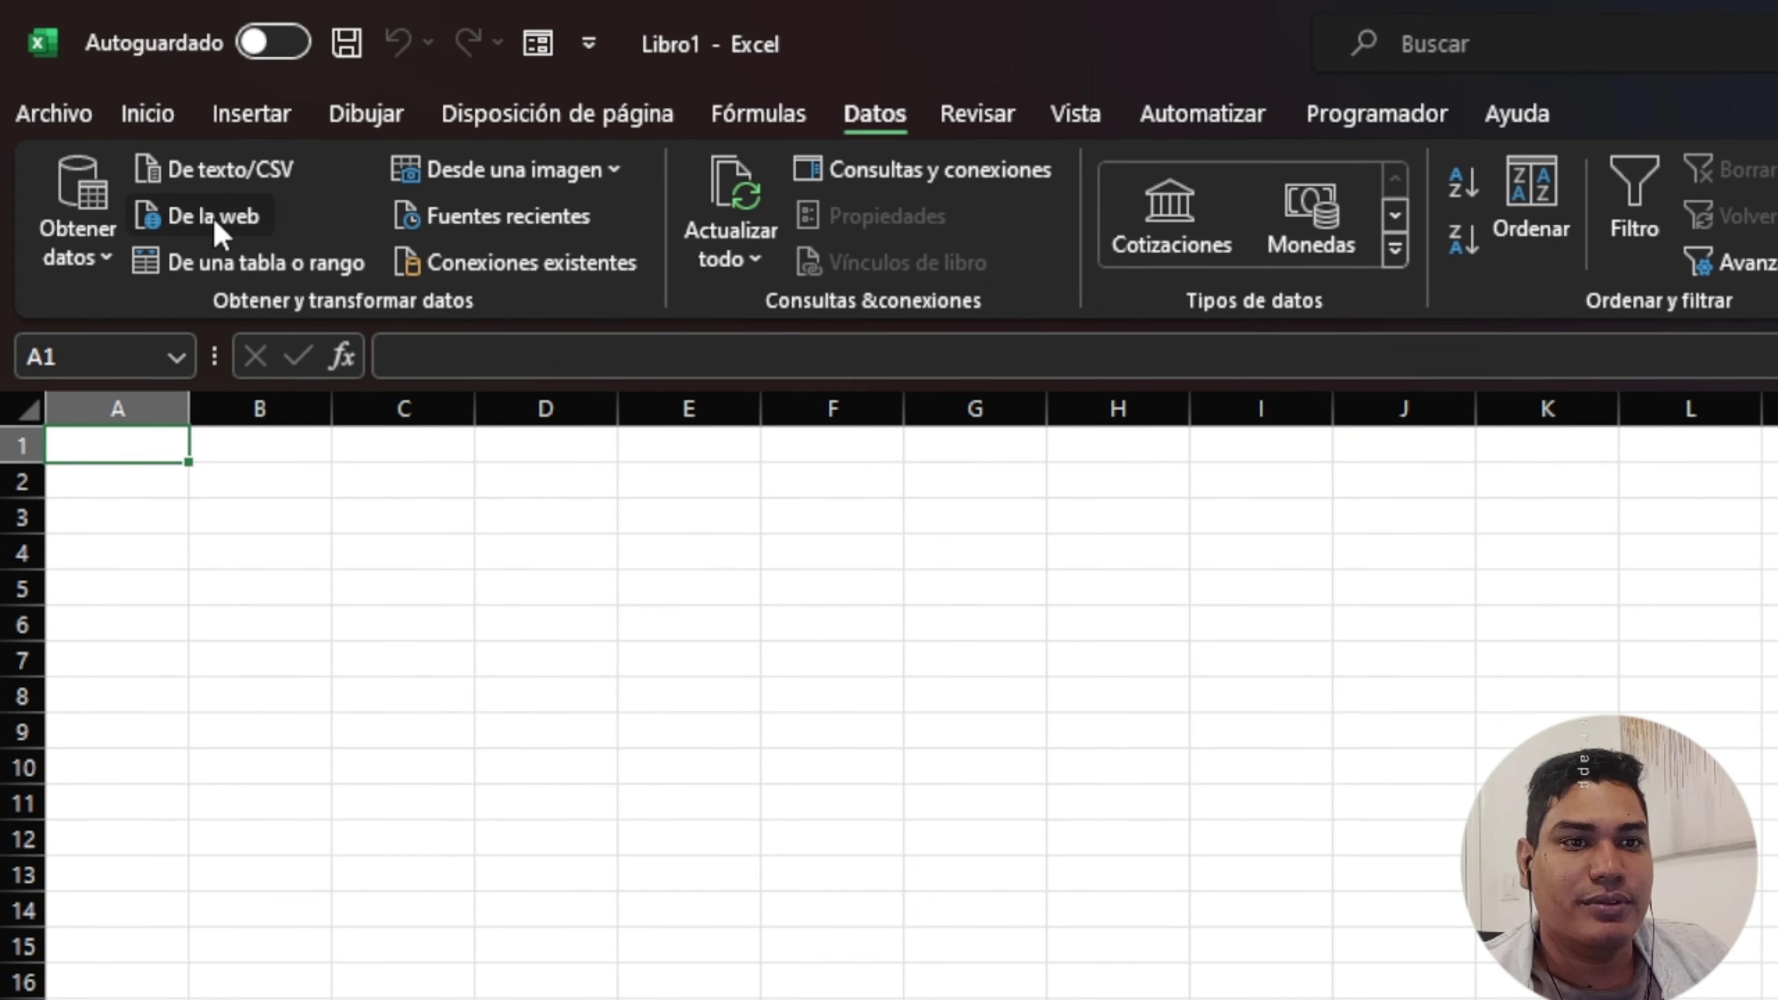
{"action": "left_click", "coordinate": [238, 235]}
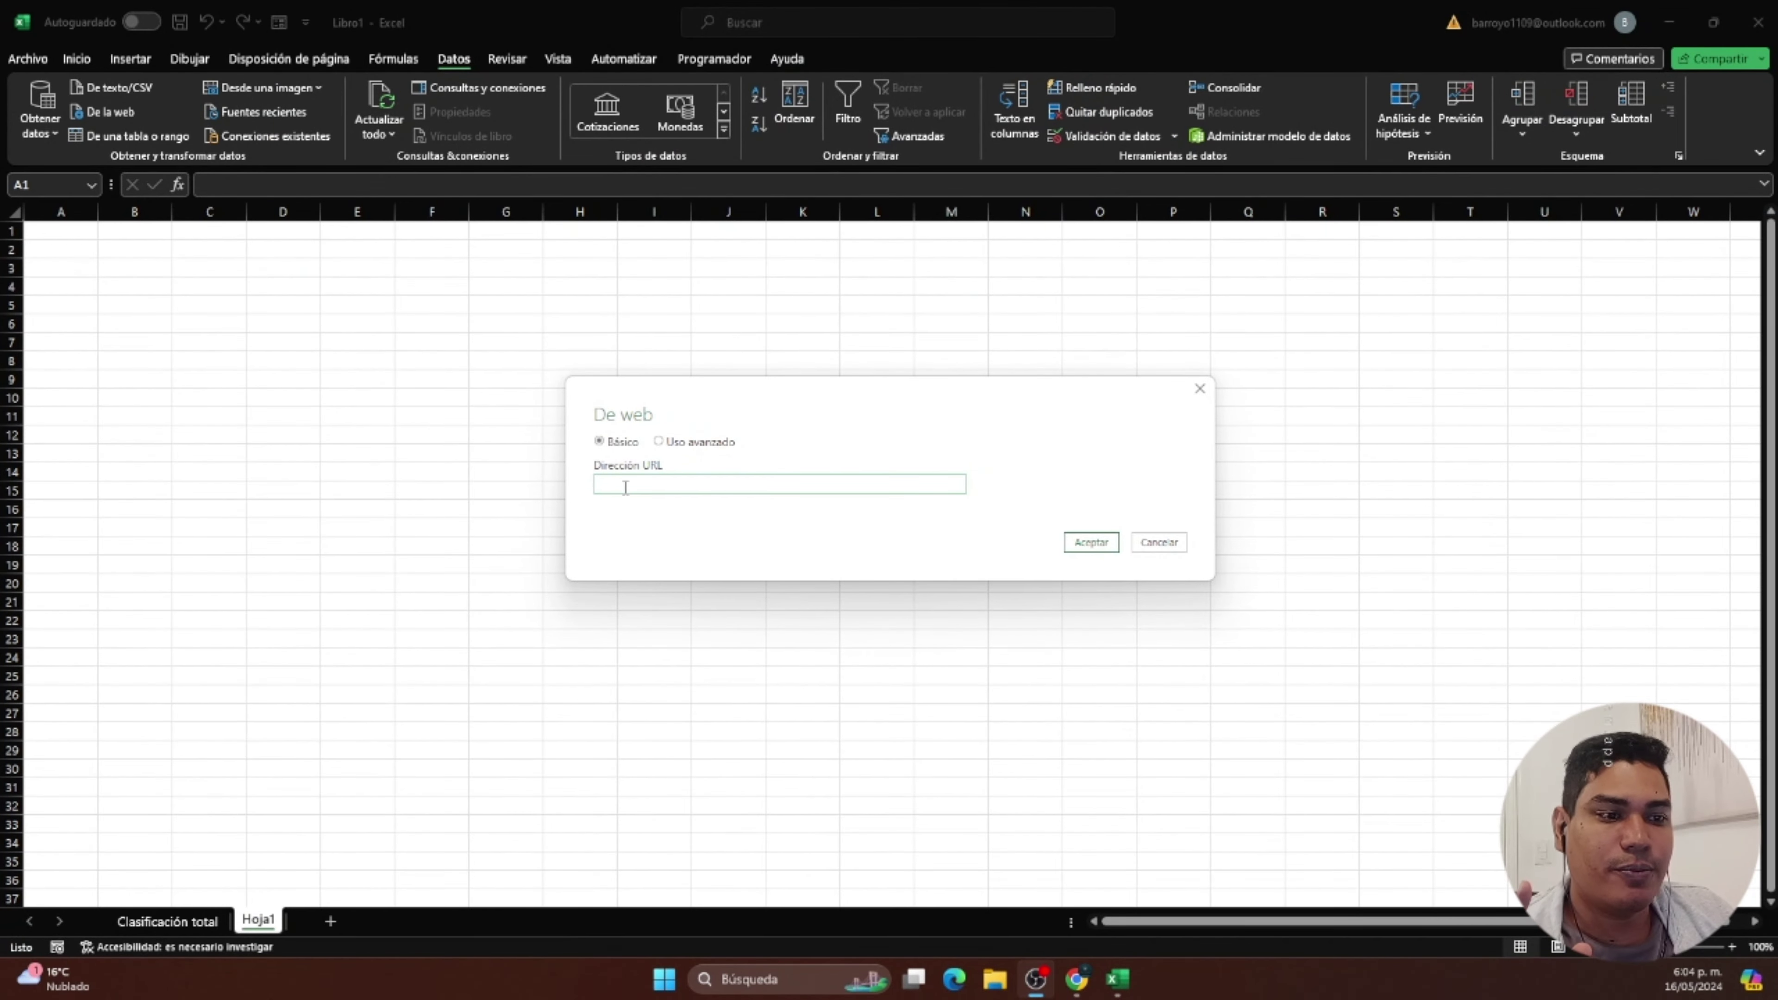
{"action": "right_click", "coordinate": [626, 488]}
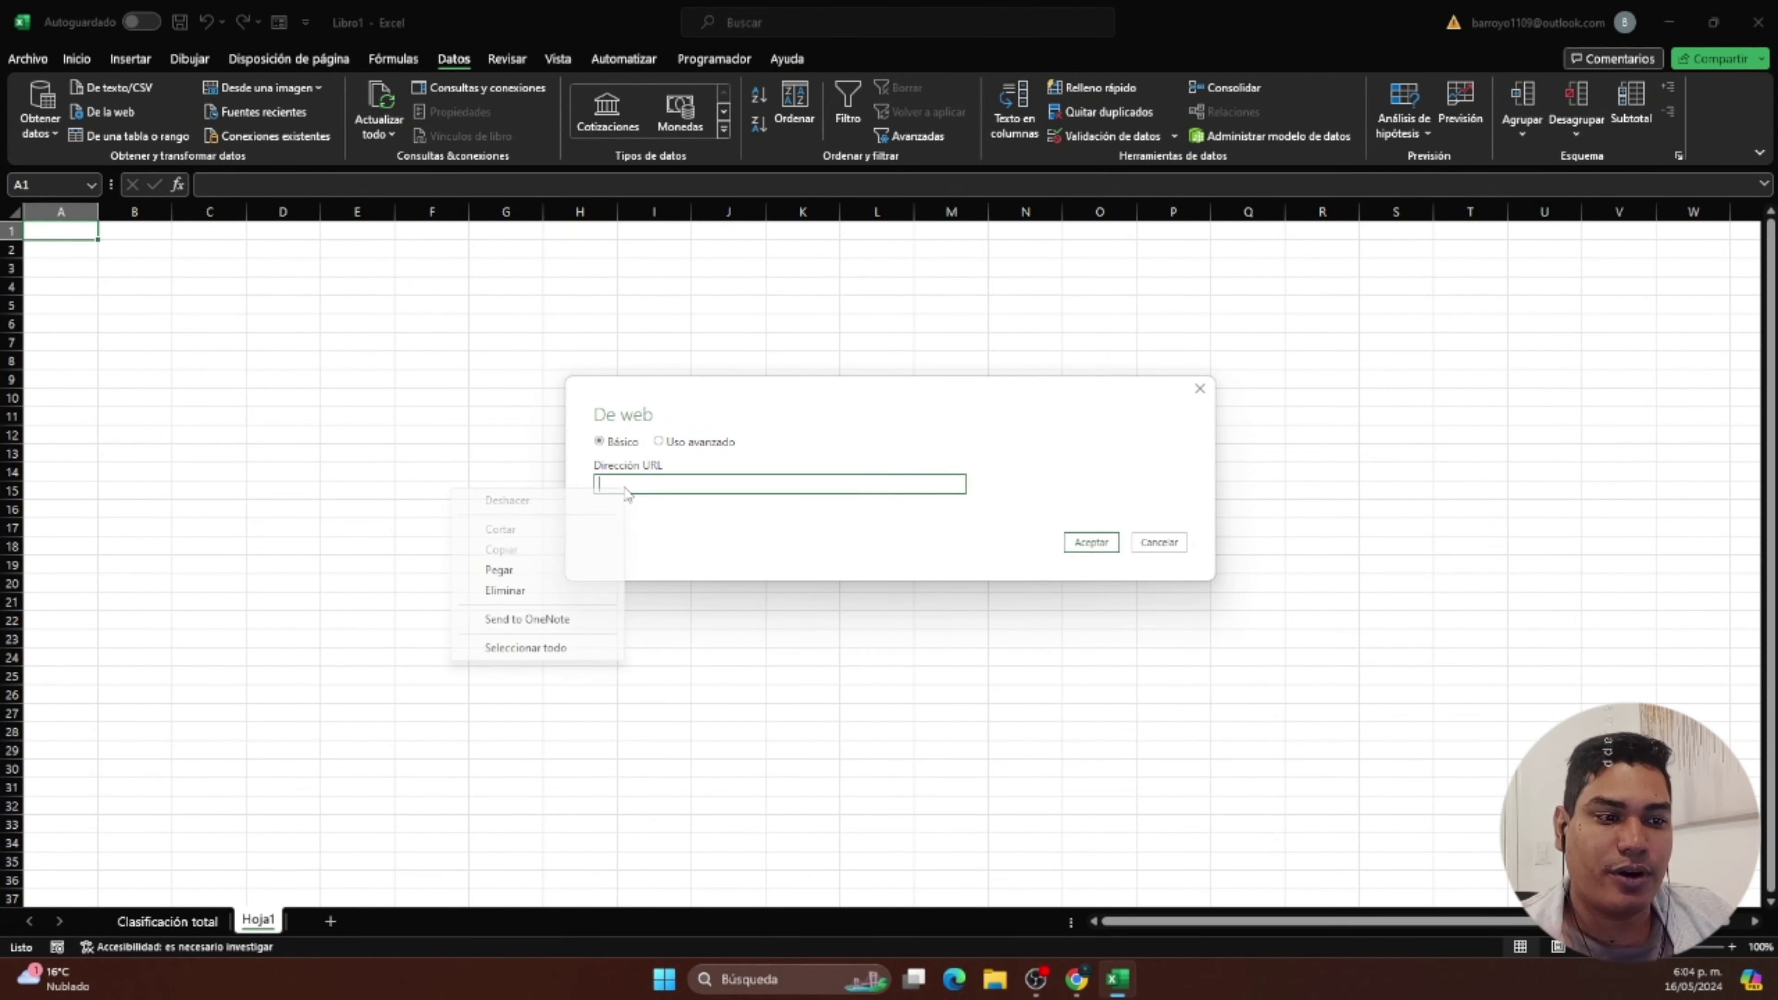
{"action": "left_click", "coordinate": [530, 571]}
{"action": "left_click", "coordinate": [1092, 547]}
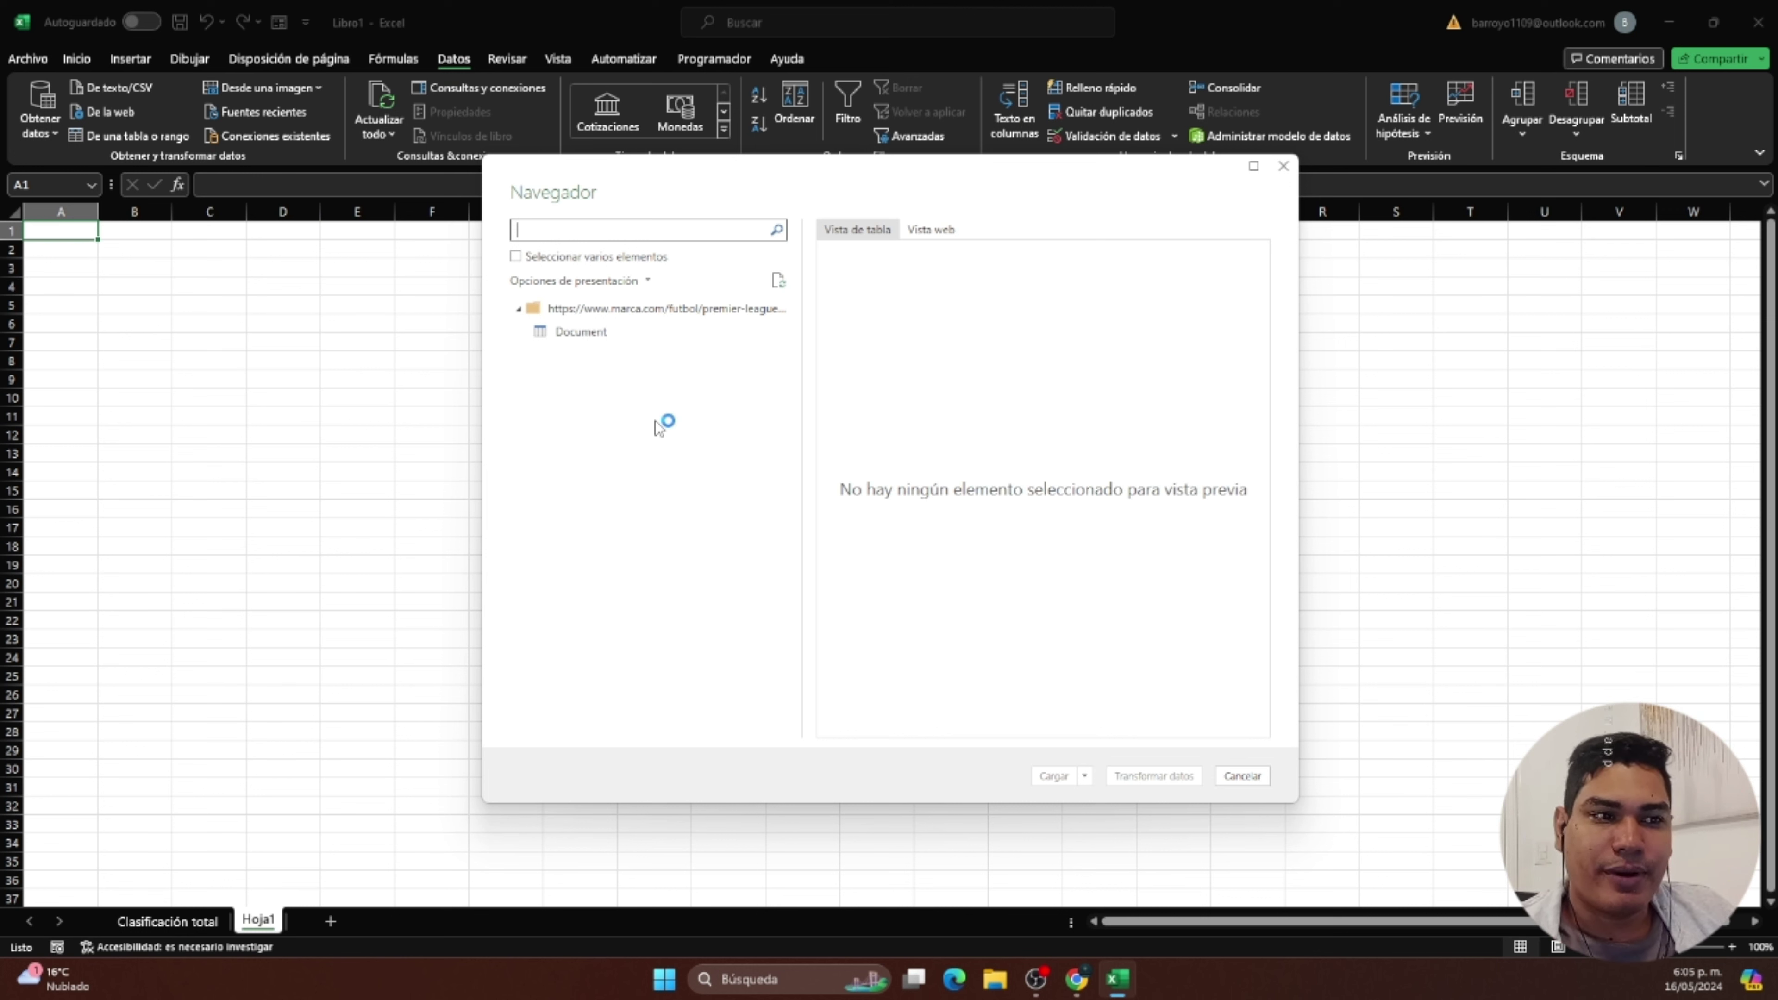
Preview the Document item in Vista web, compare it with Chrome, and cancel the import.
{"action": "left_click", "coordinate": [594, 336]}
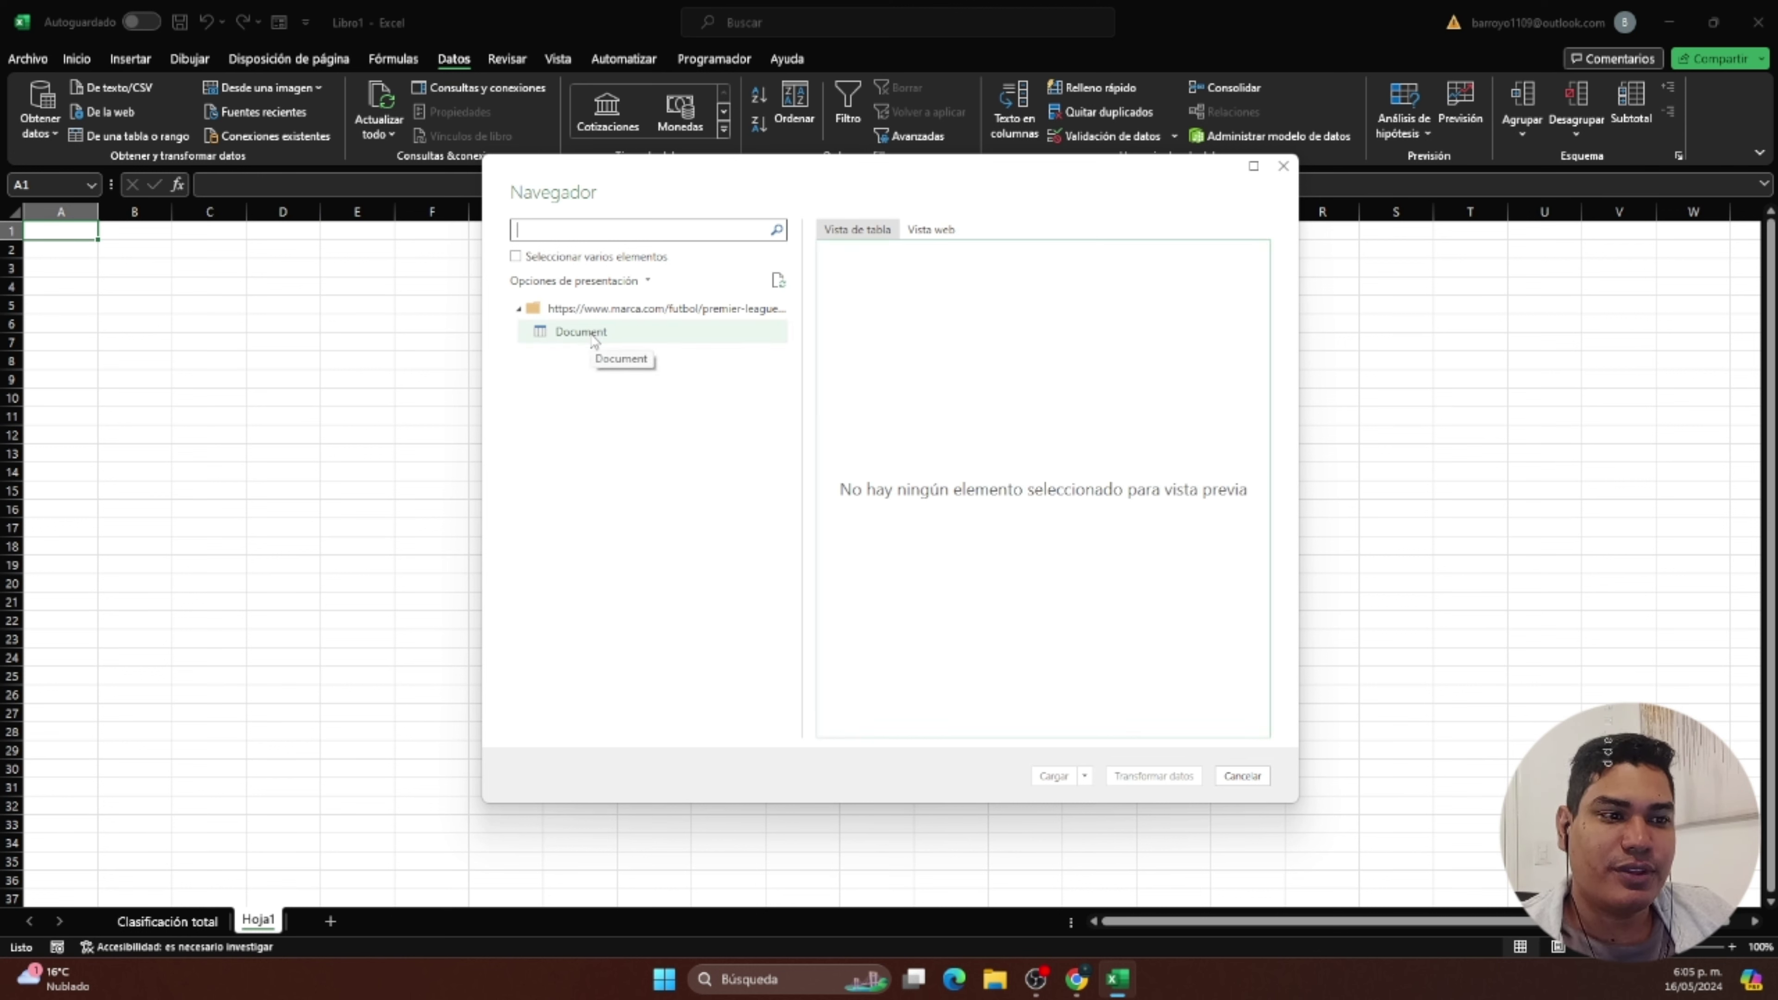
{"action": "left_click", "coordinate": [951, 232]}
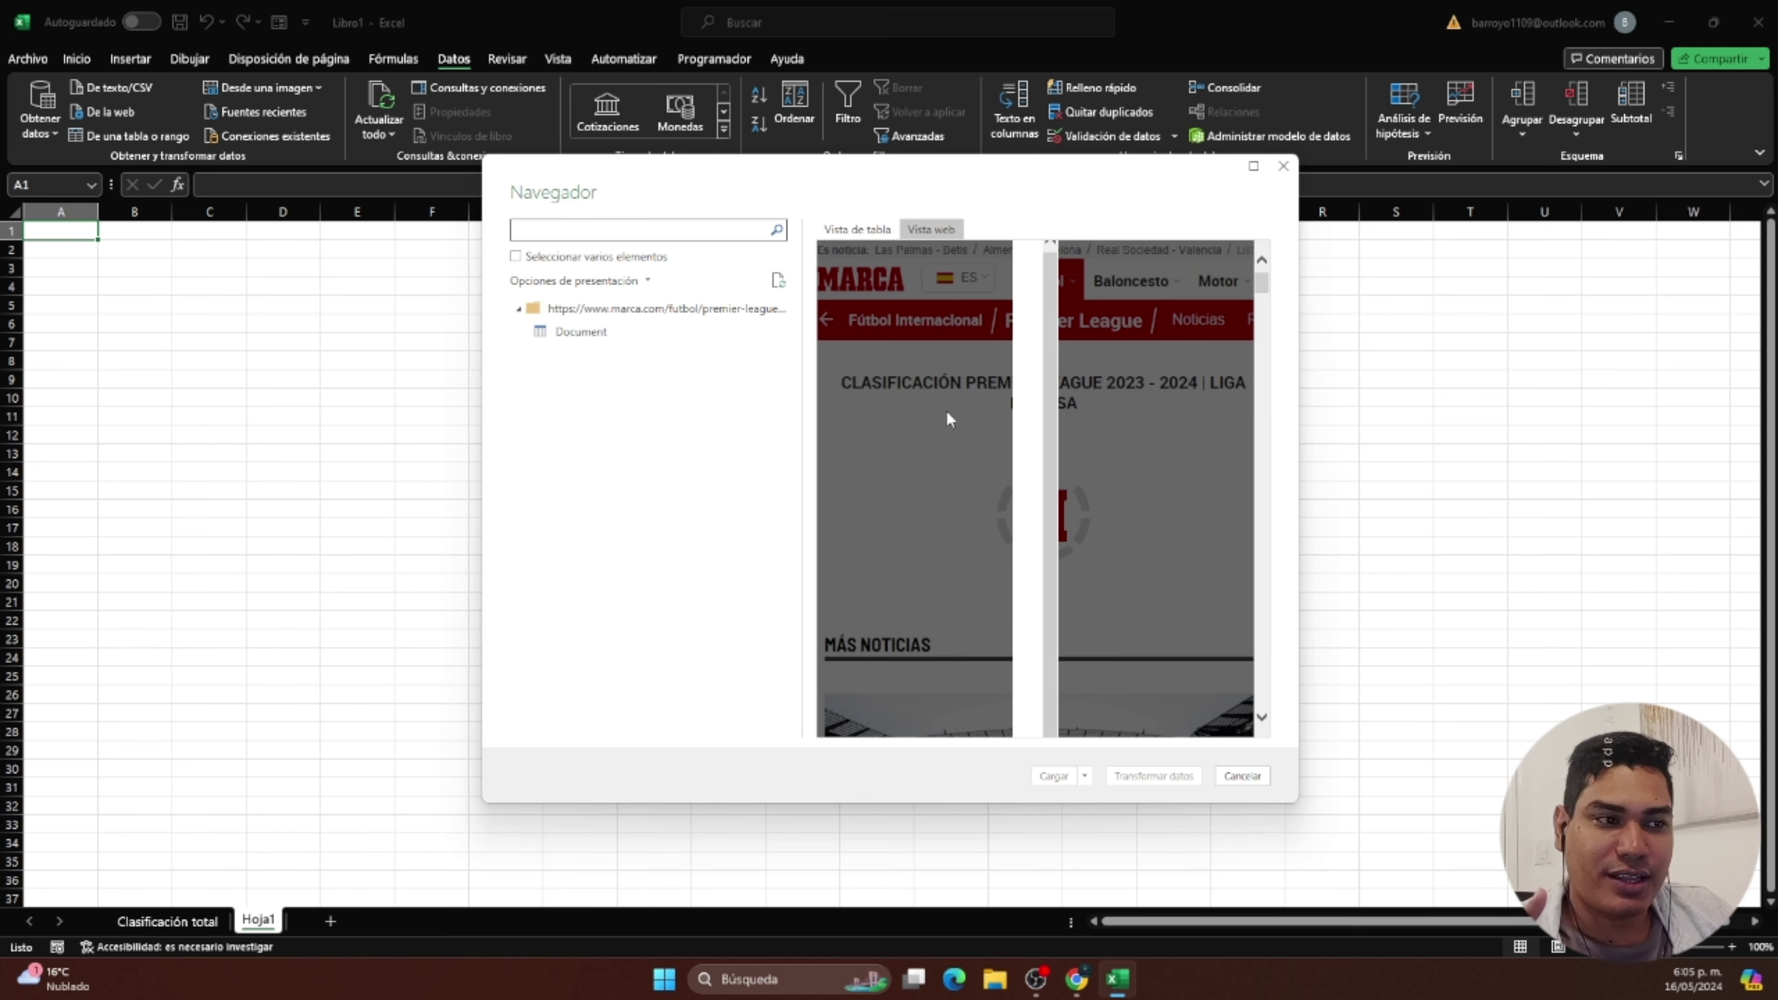
{"action": "left_click", "coordinate": [1077, 979]}
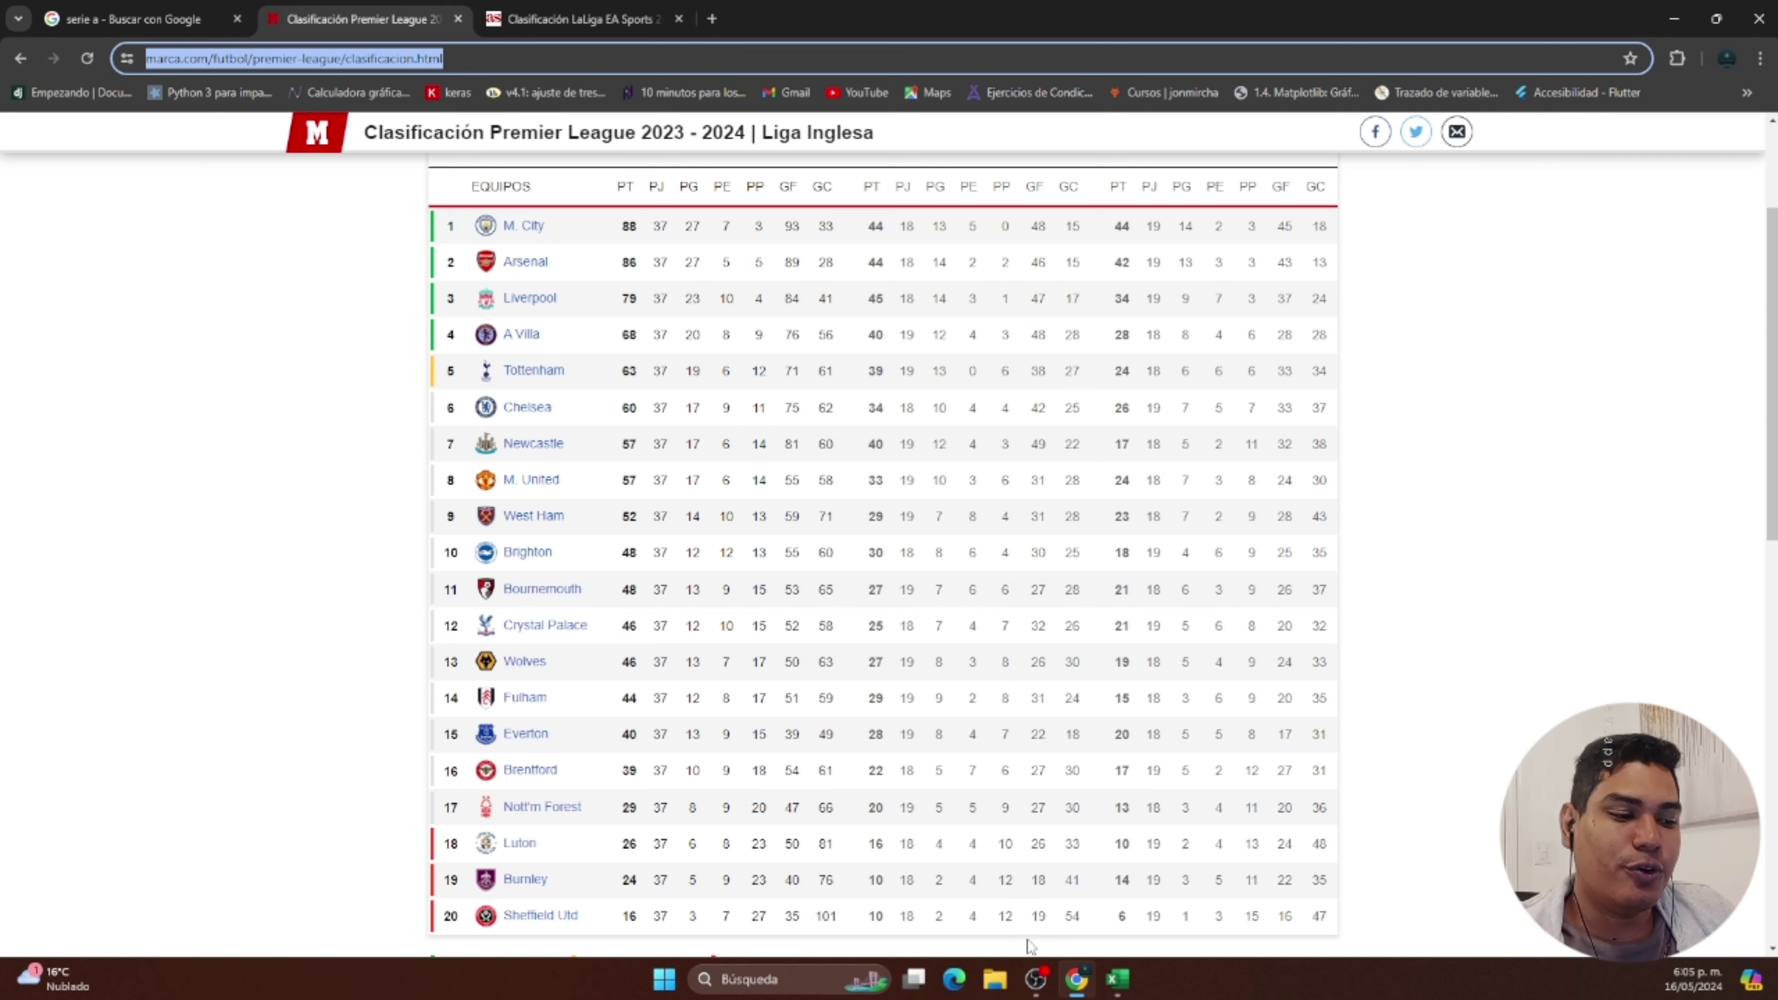
{"action": "left_click", "coordinate": [1118, 978]}
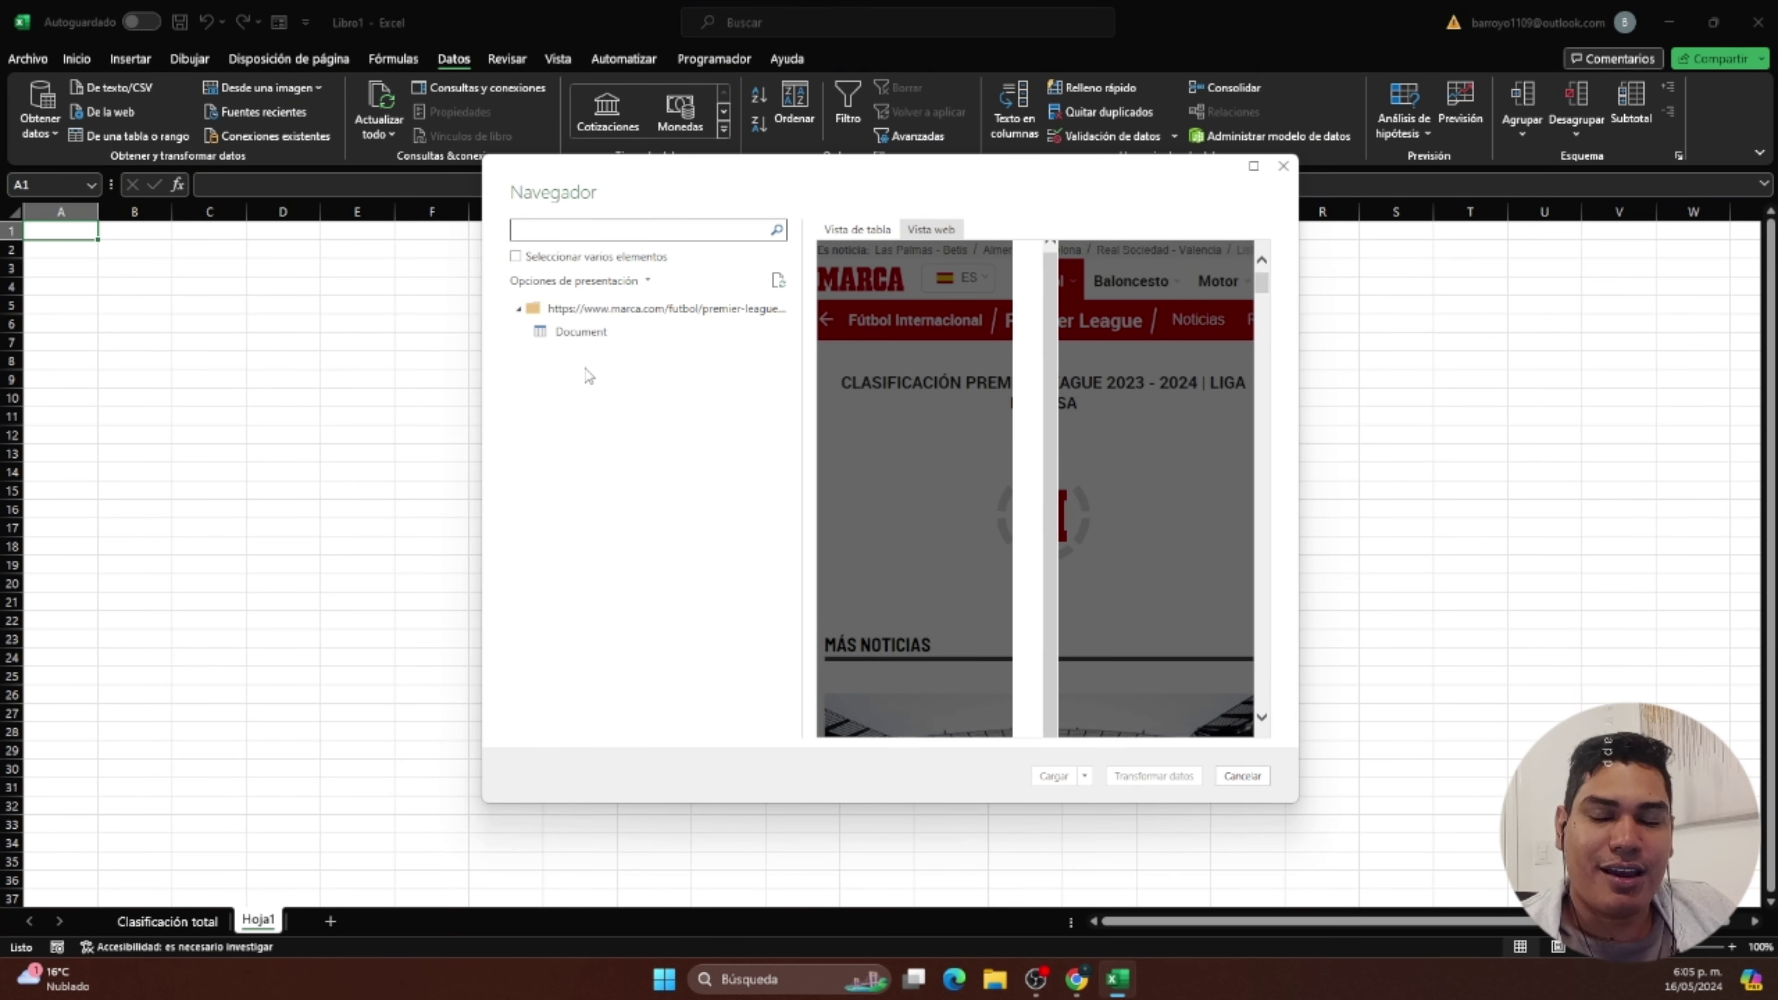
{"action": "left_click", "coordinate": [1283, 168]}
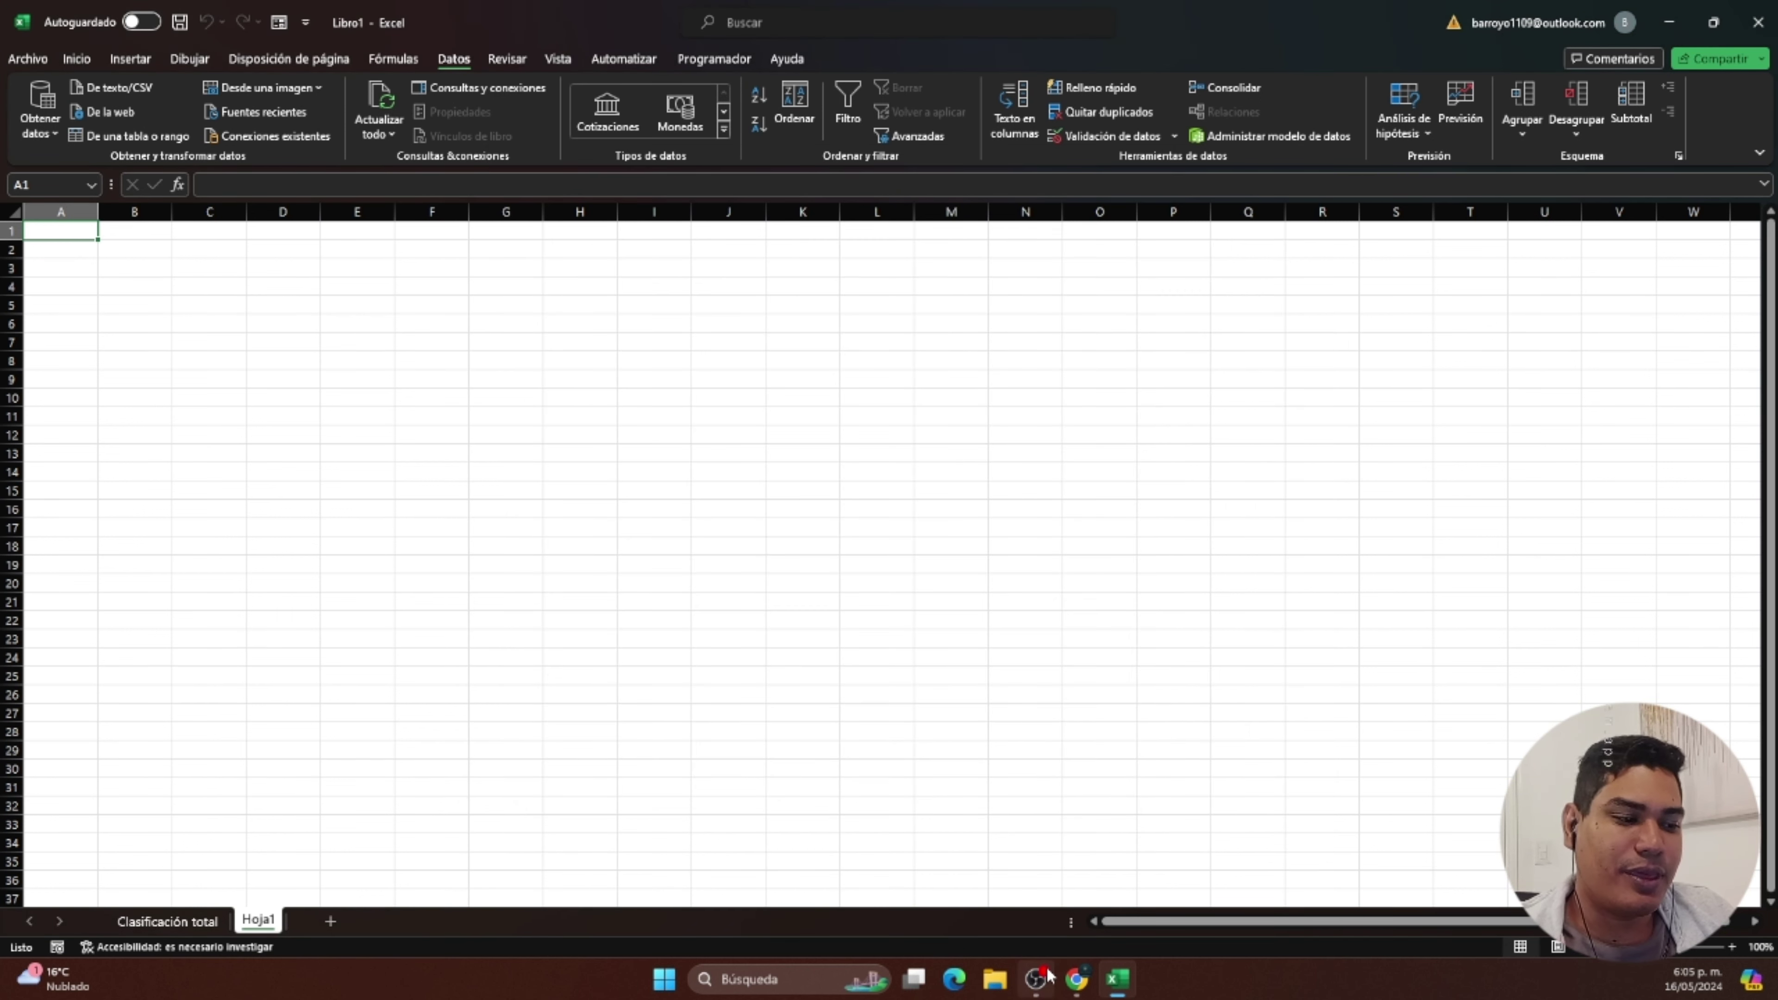
{"action": "left_click", "coordinate": [1077, 979]}
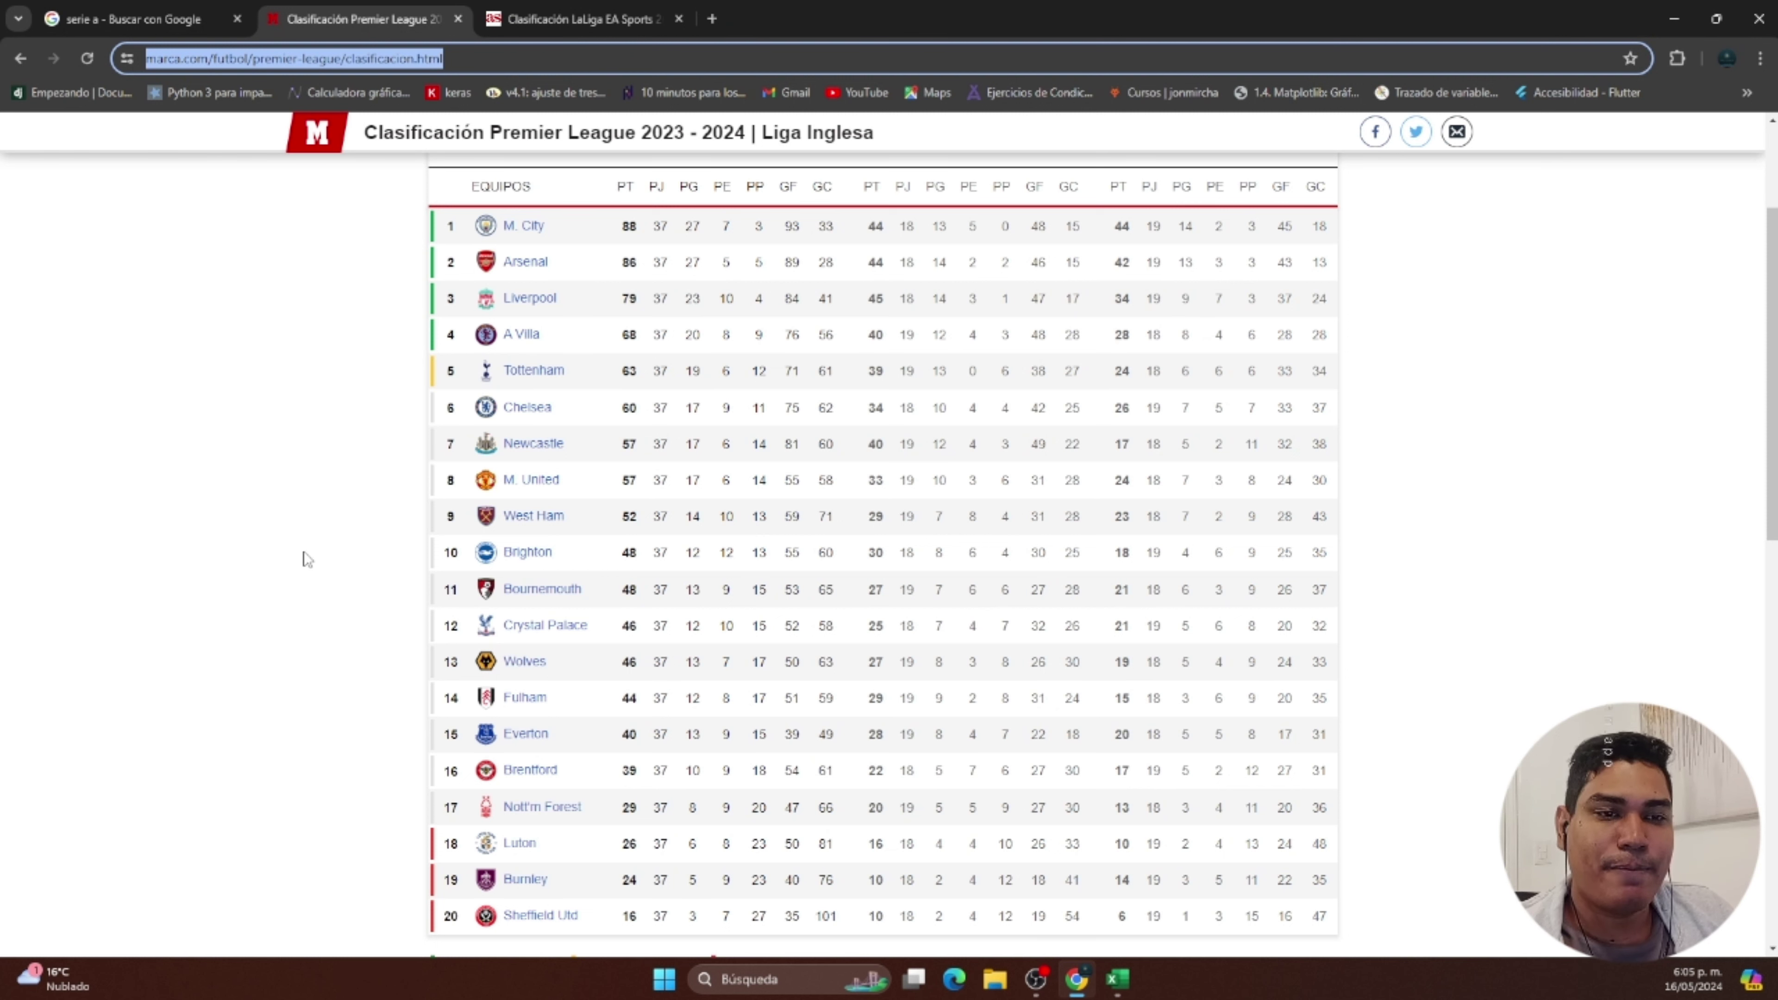
Launch Herramienta Recortes from search, position its window, and begin a new snip.
{"action": "left_click", "coordinate": [780, 979]}
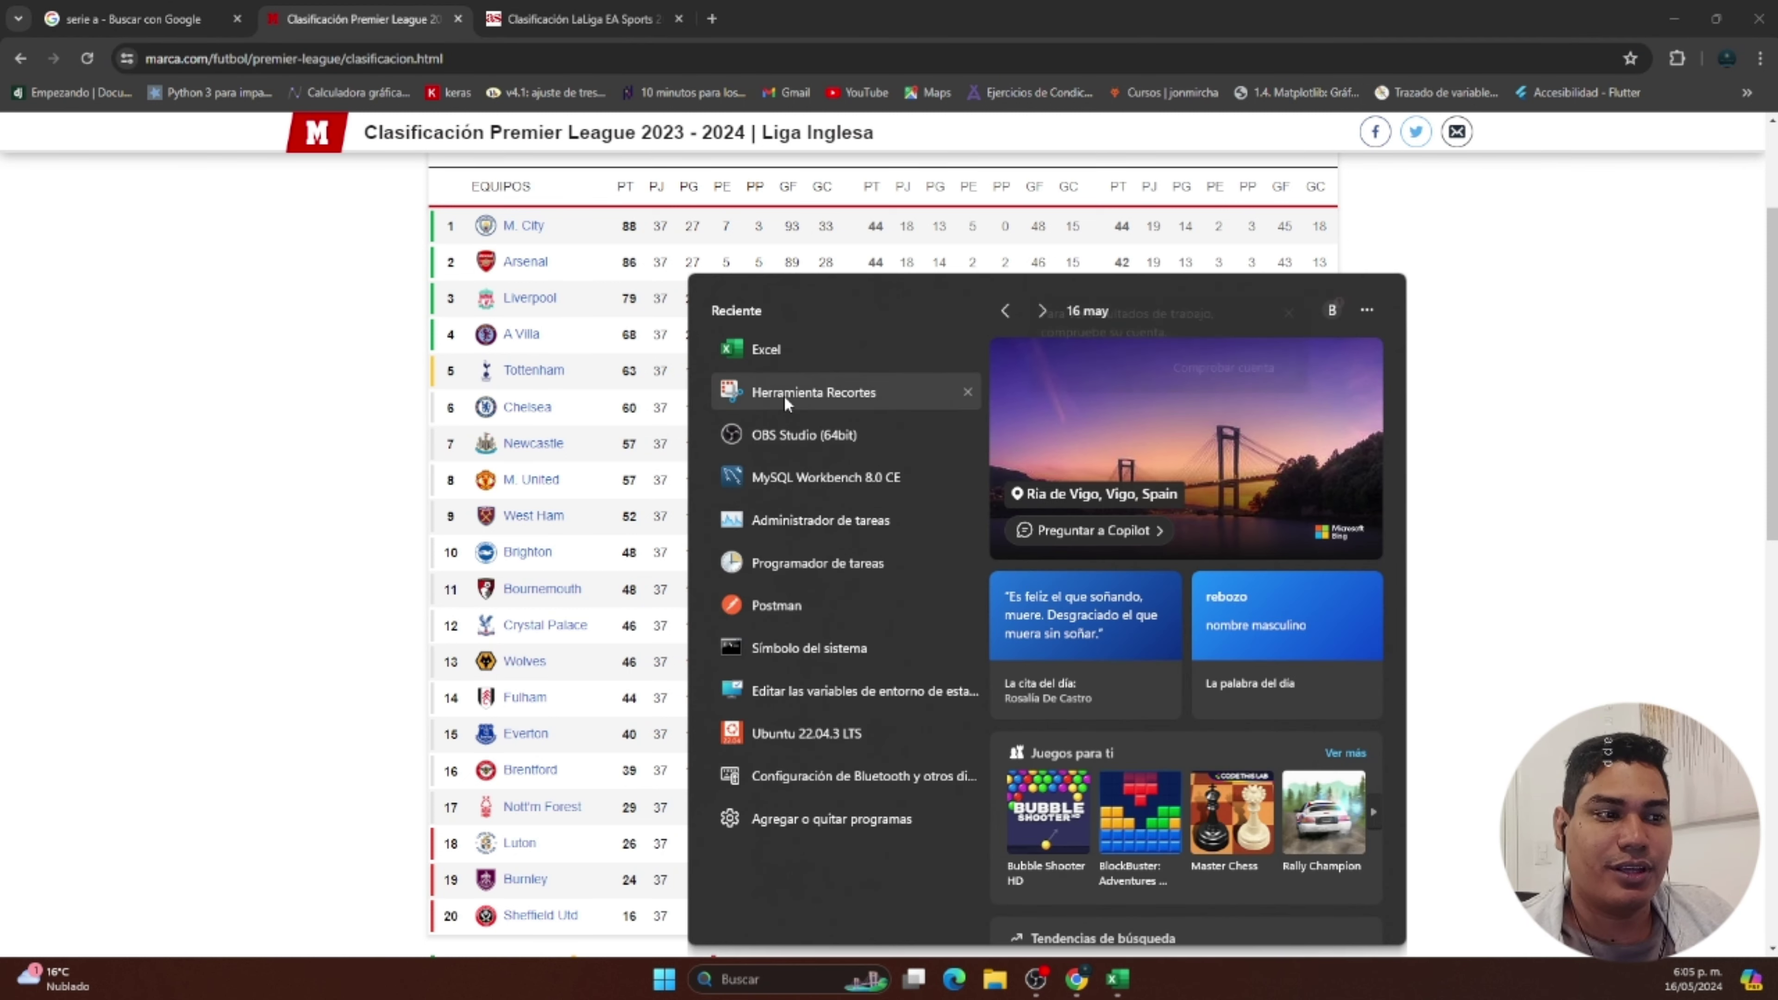
{"action": "left_click", "coordinate": [341, 353]}
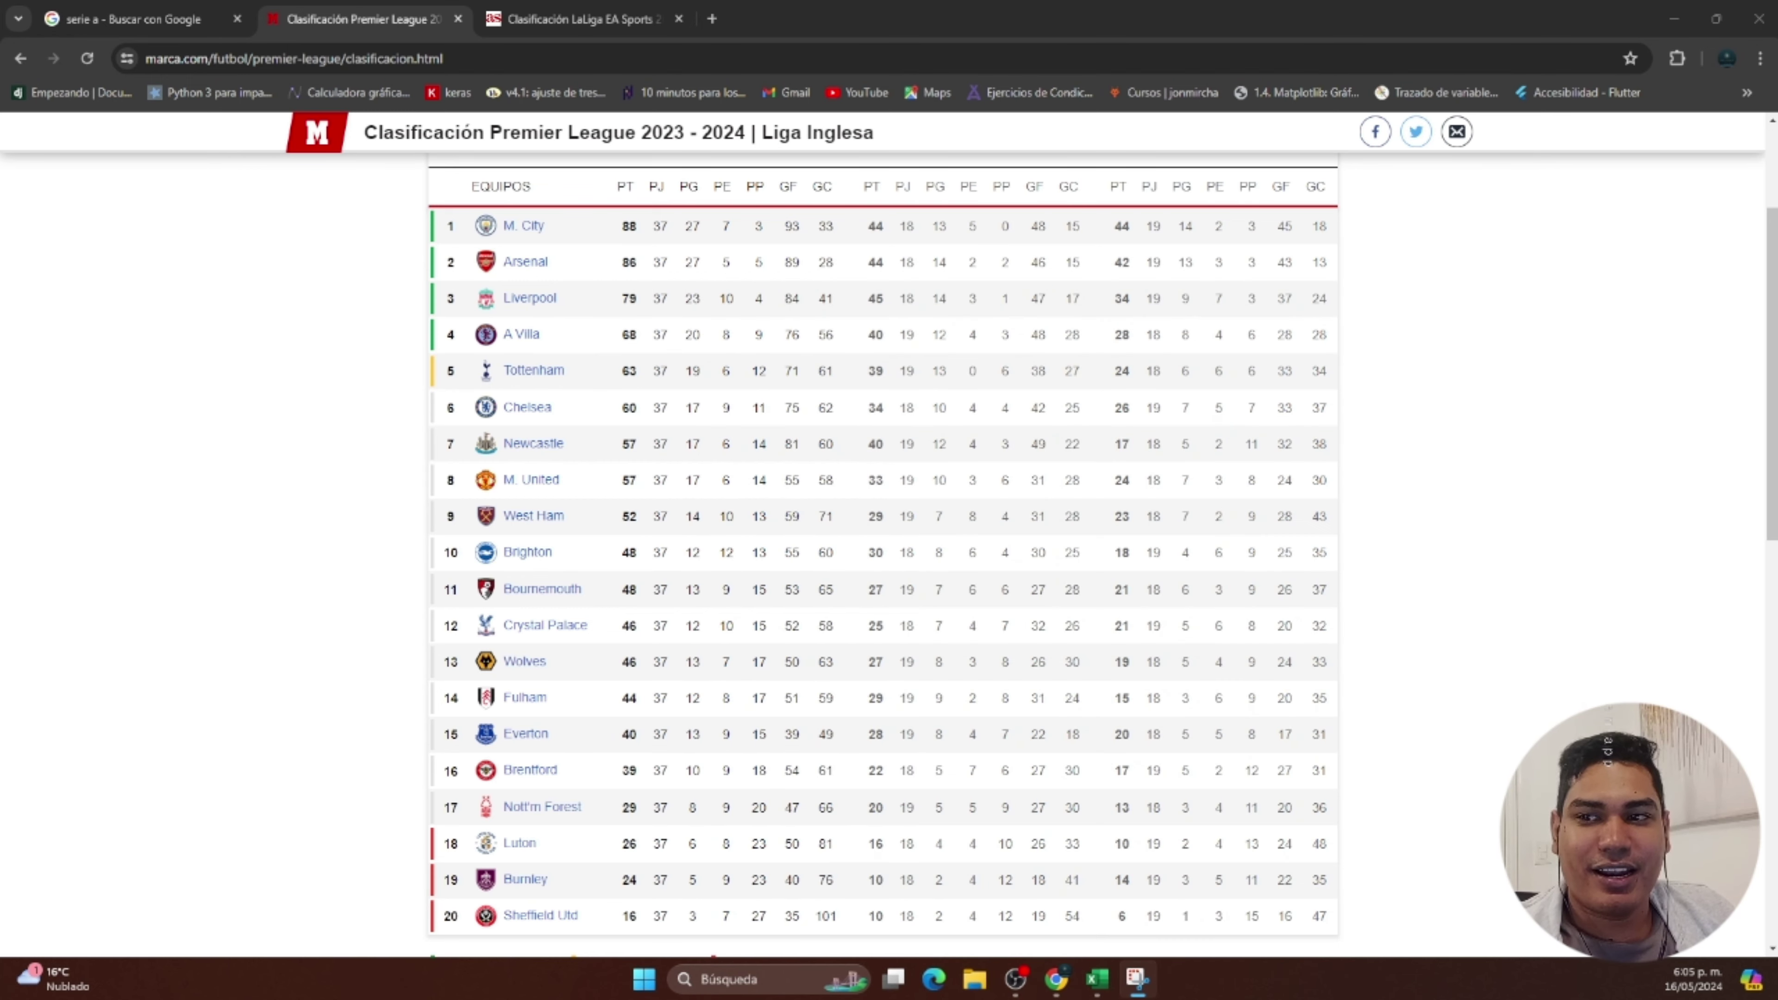
{"action": "left_click_drag", "start_coordinate": [207, 401], "coordinate": [306, 267]}
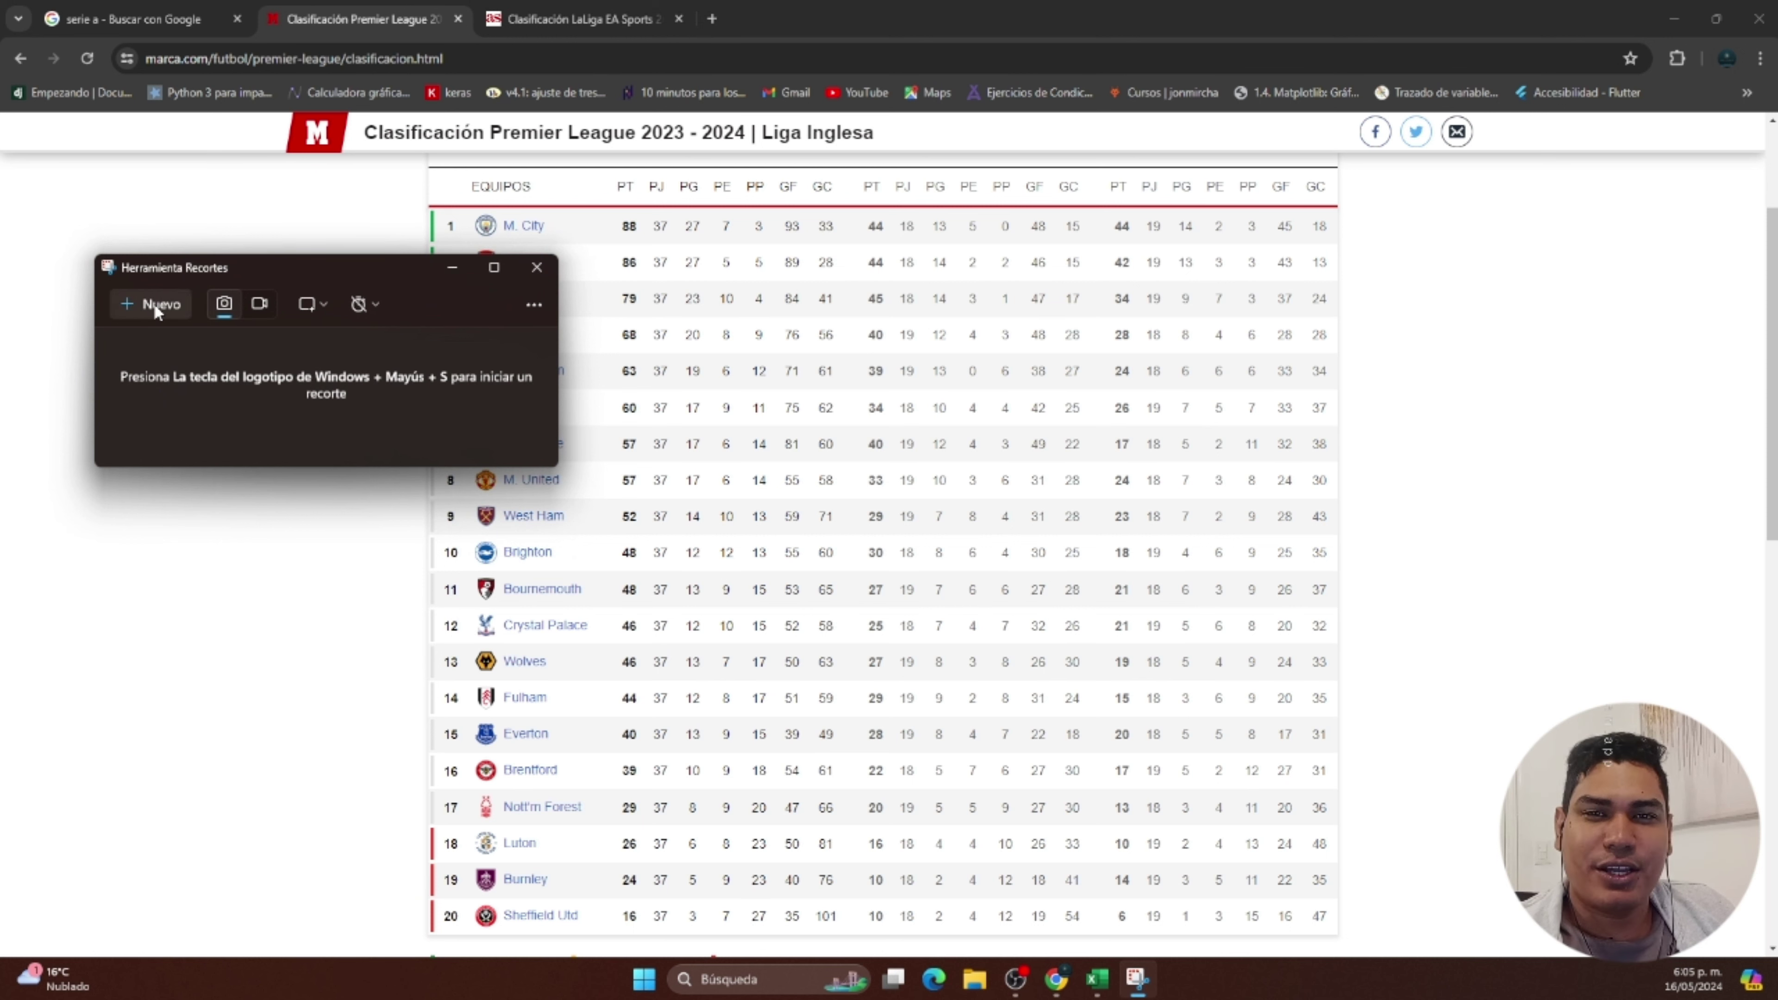
{"action": "left_click", "coordinate": [154, 303]}
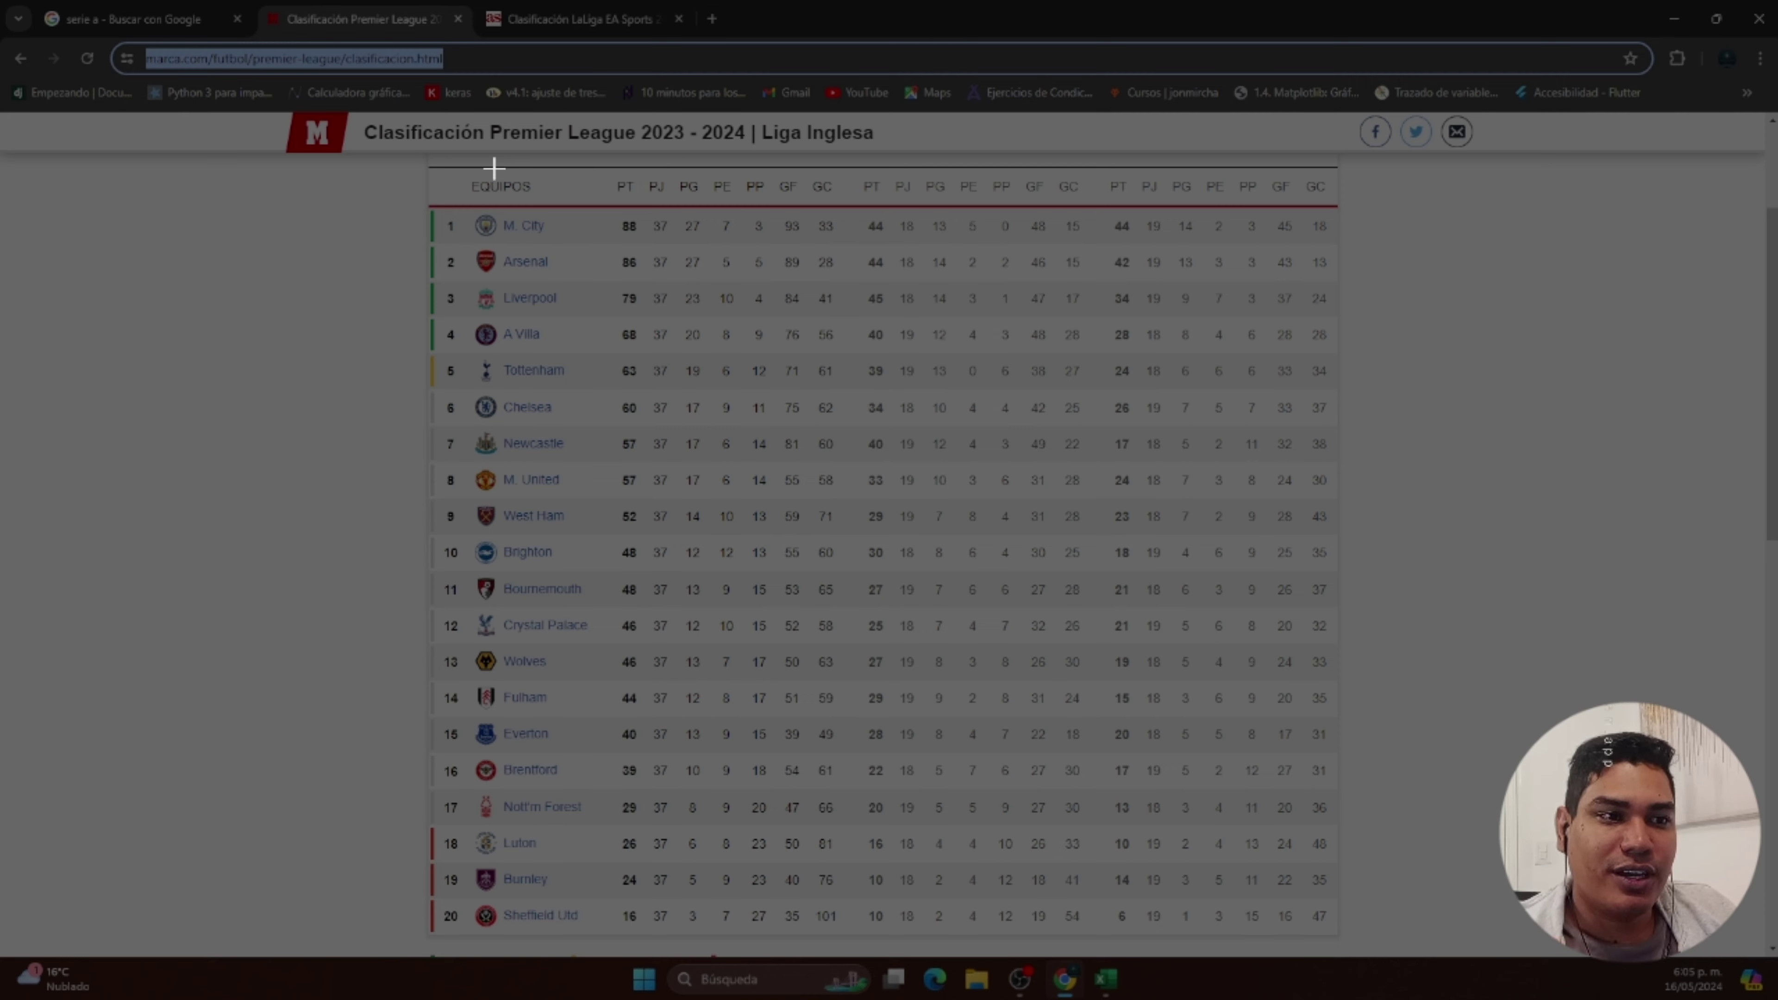
Snip the Premier League standings table, copy the capture, and bring Excel forward.
{"action": "left_click_drag", "start_coordinate": [494, 167], "coordinate": [490, 196]}
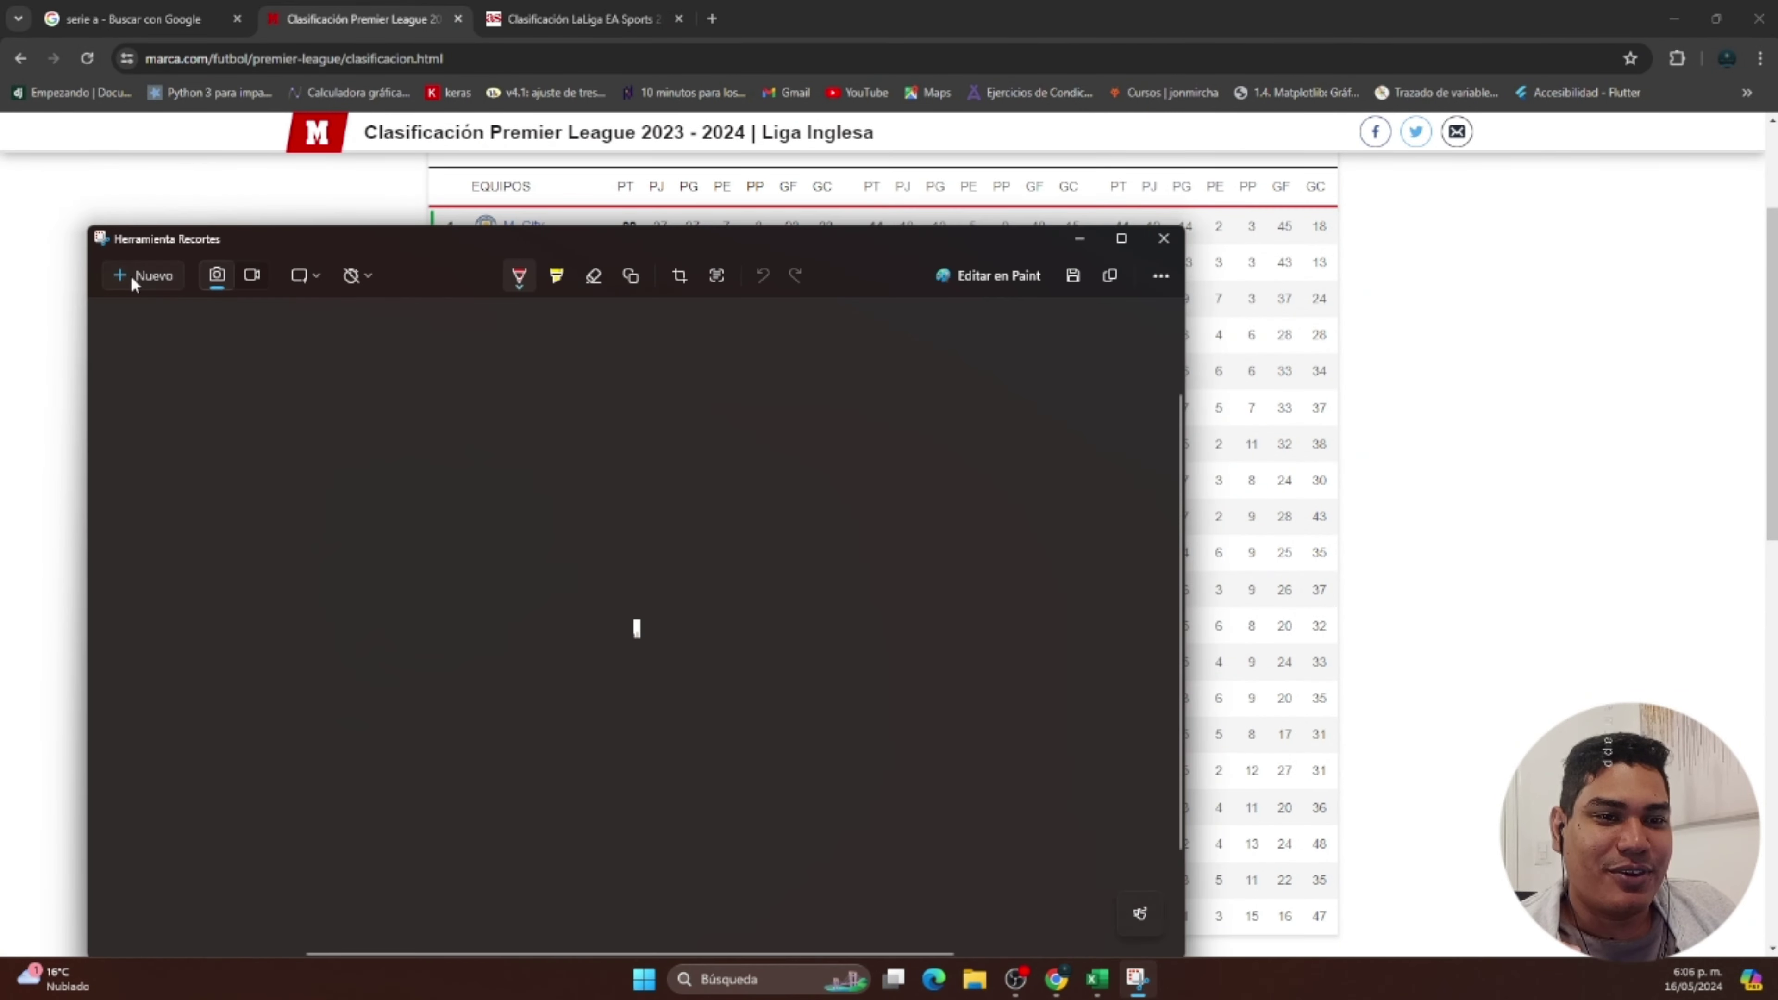
{"action": "left_click", "coordinate": [133, 275]}
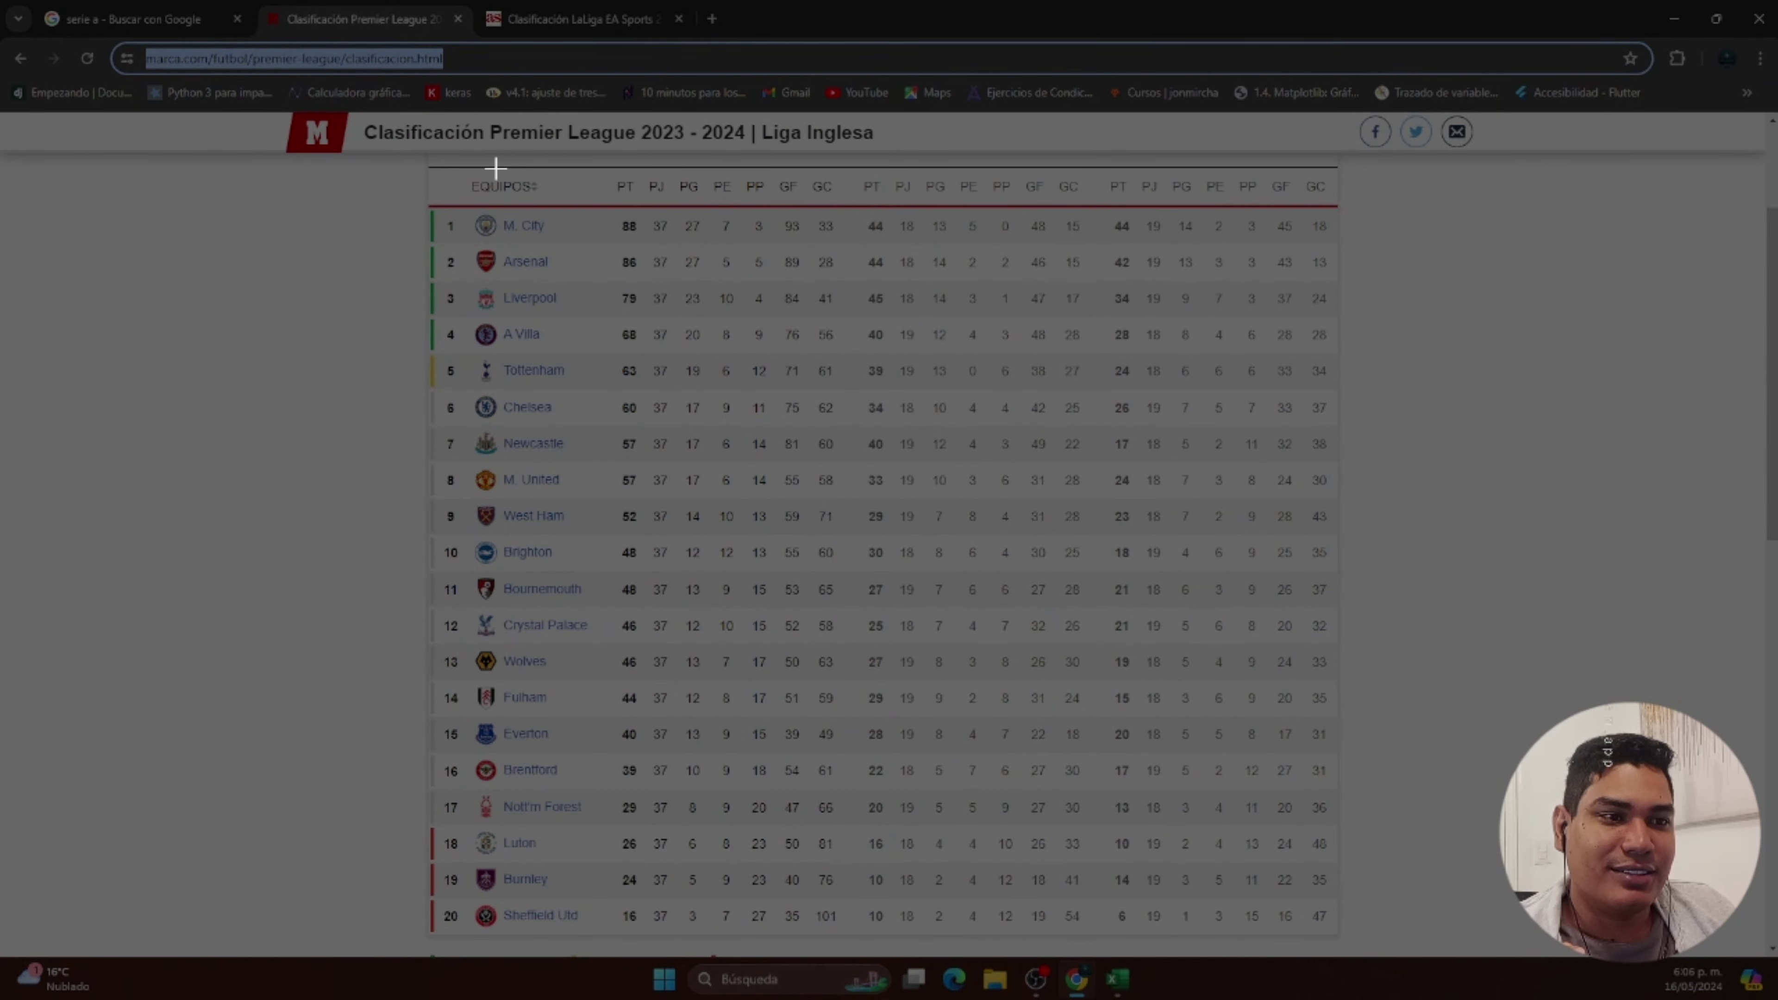
{"action": "mouse_move", "coordinate": [496, 167]}
{"action": "left_mouse_down"}
{"action": "mouse_move", "coordinate": [1257, 914]}
{"action": "mouse_move", "coordinate": [1344, 941]}
{"action": "left_mouse_up"}
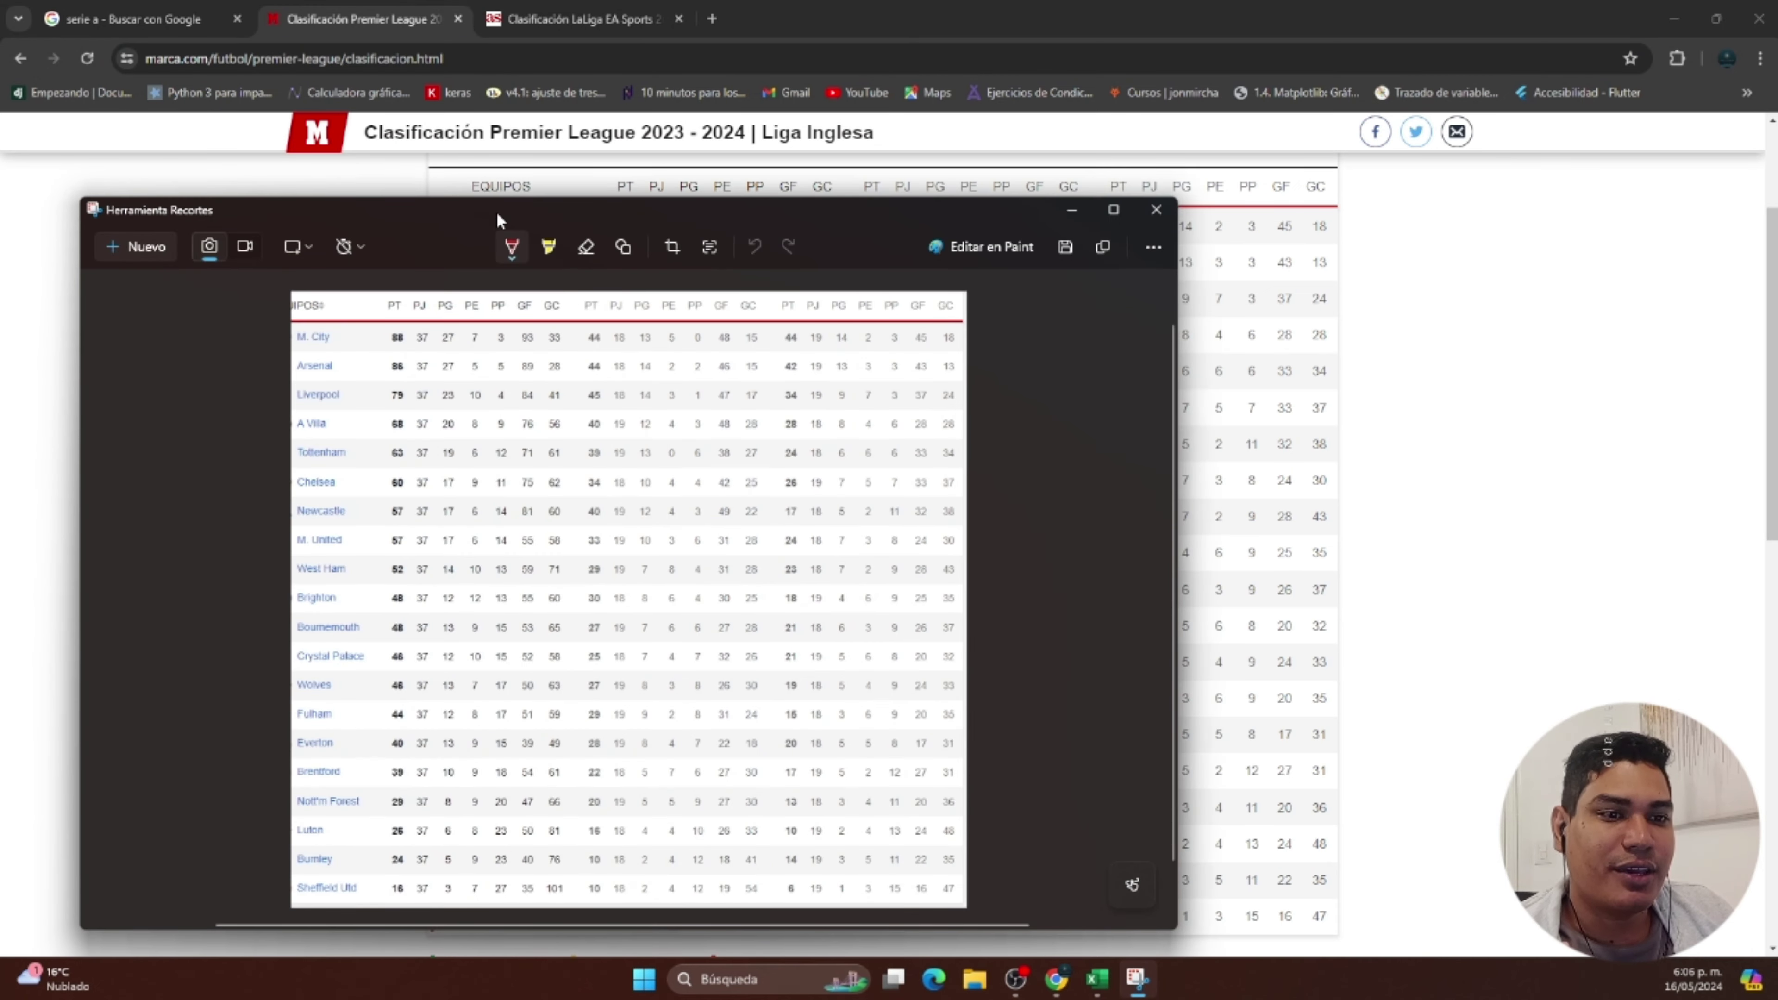
{"action": "left_click_drag", "start_coordinate": [498, 219], "coordinate": [561, 202]}
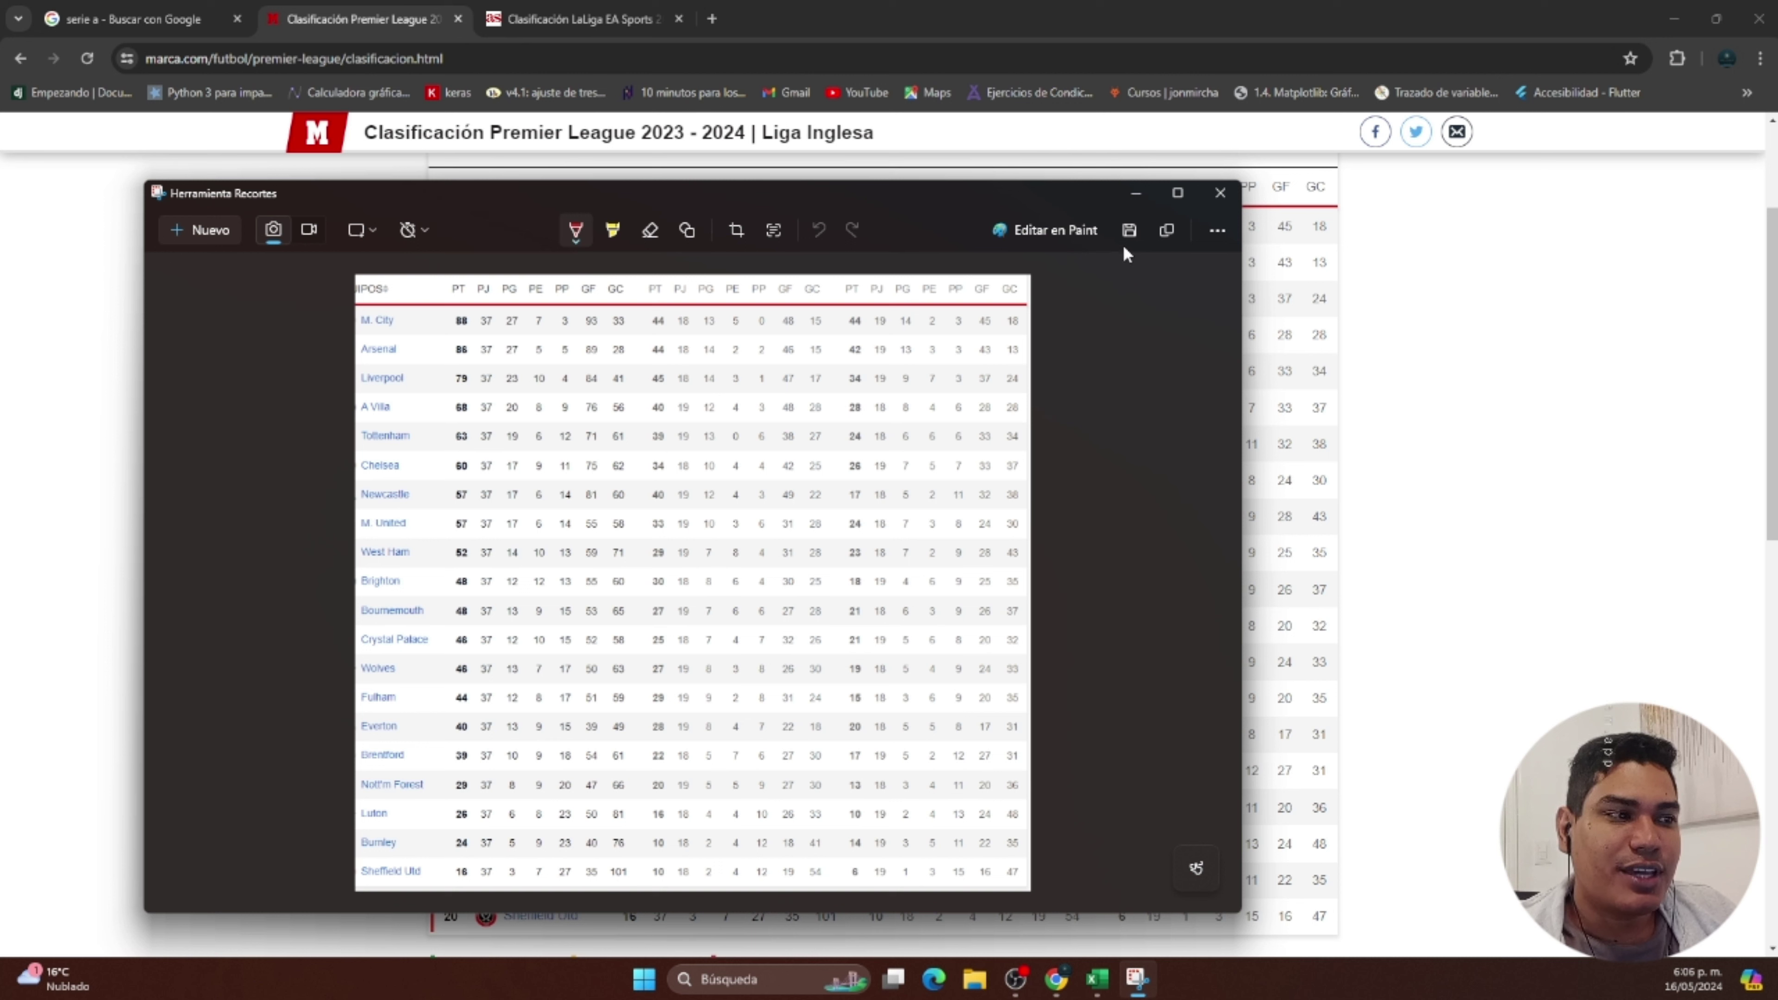
{"action": "left_click", "coordinate": [1167, 232]}
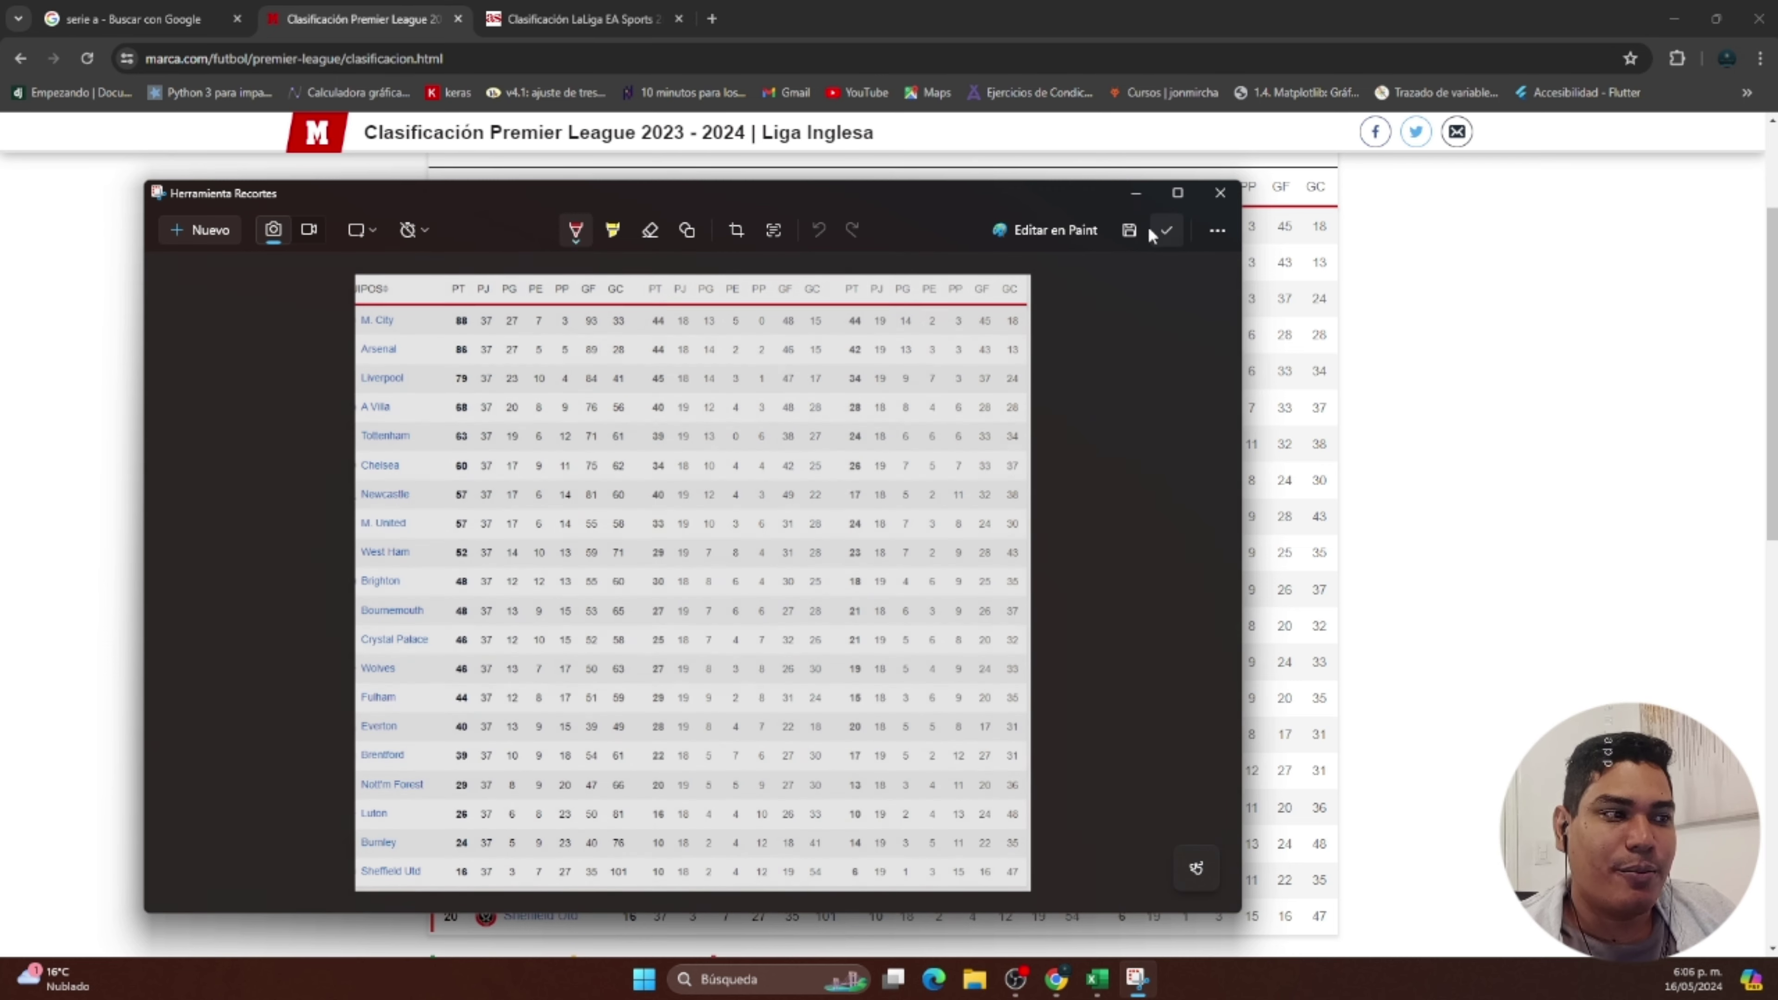
{"action": "left_click", "coordinate": [1097, 979]}
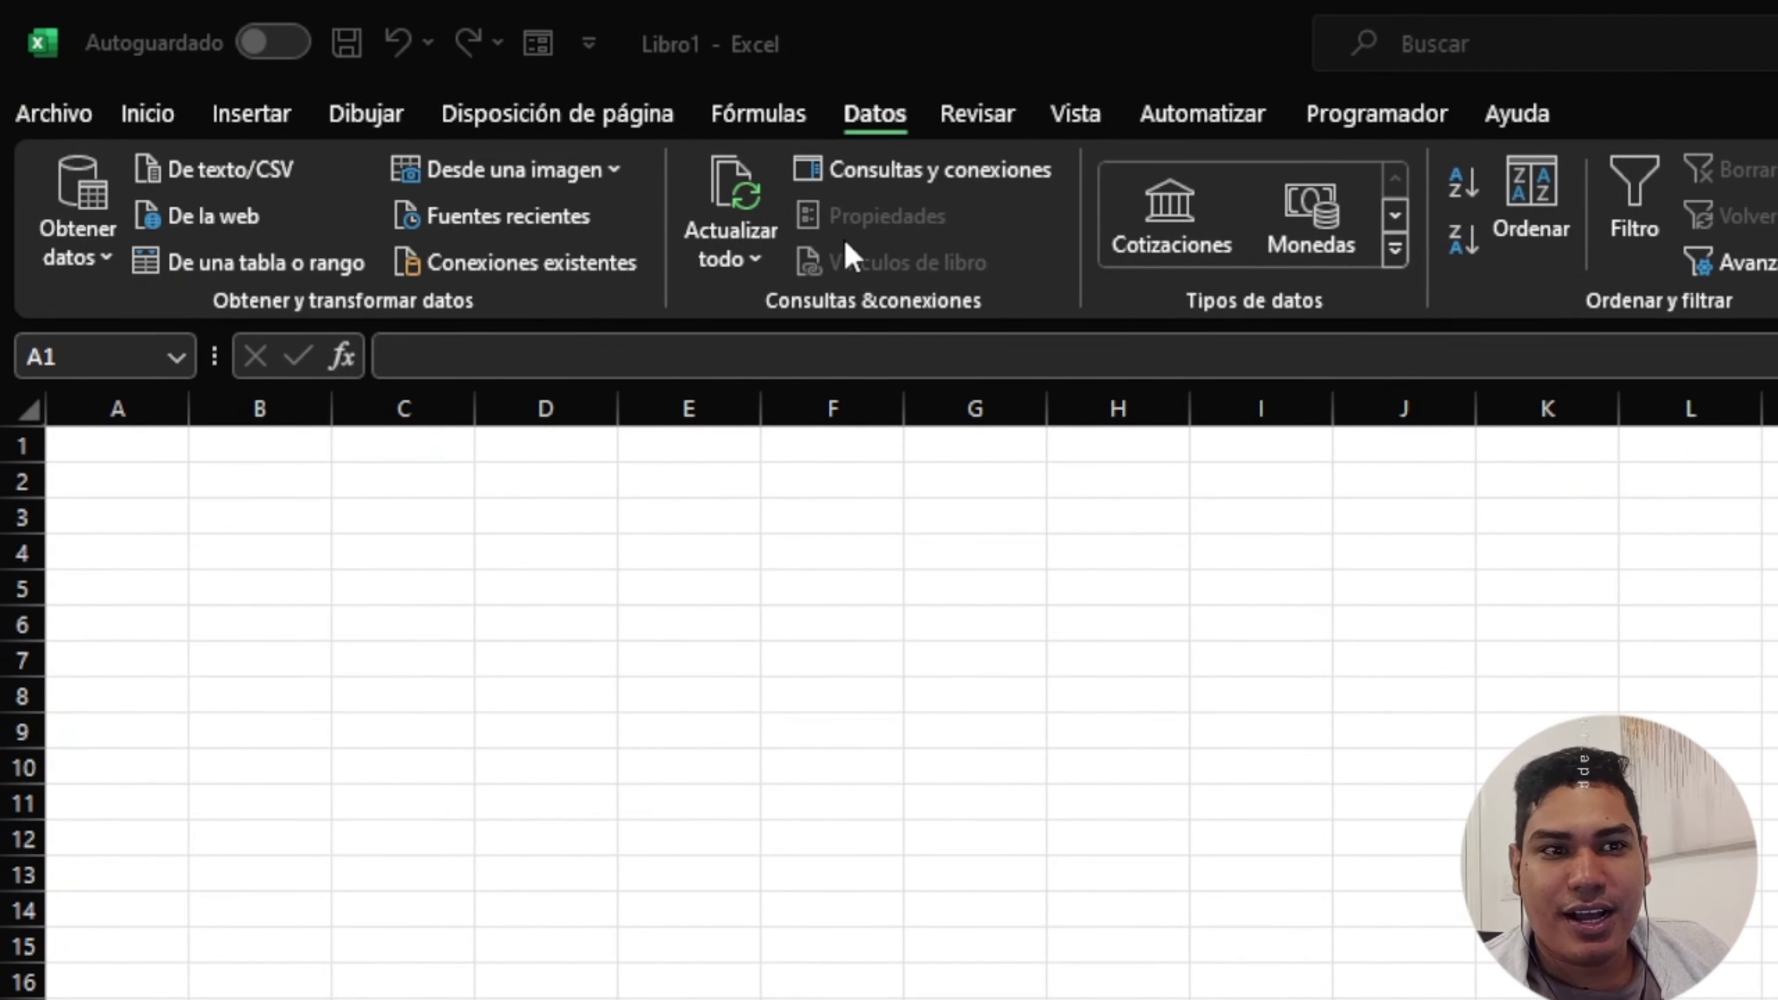
Convert the clipboard screenshot into table data with Desde una imagen > Imagen del Portapapeles.
{"action": "left_click", "coordinate": [603, 173]}
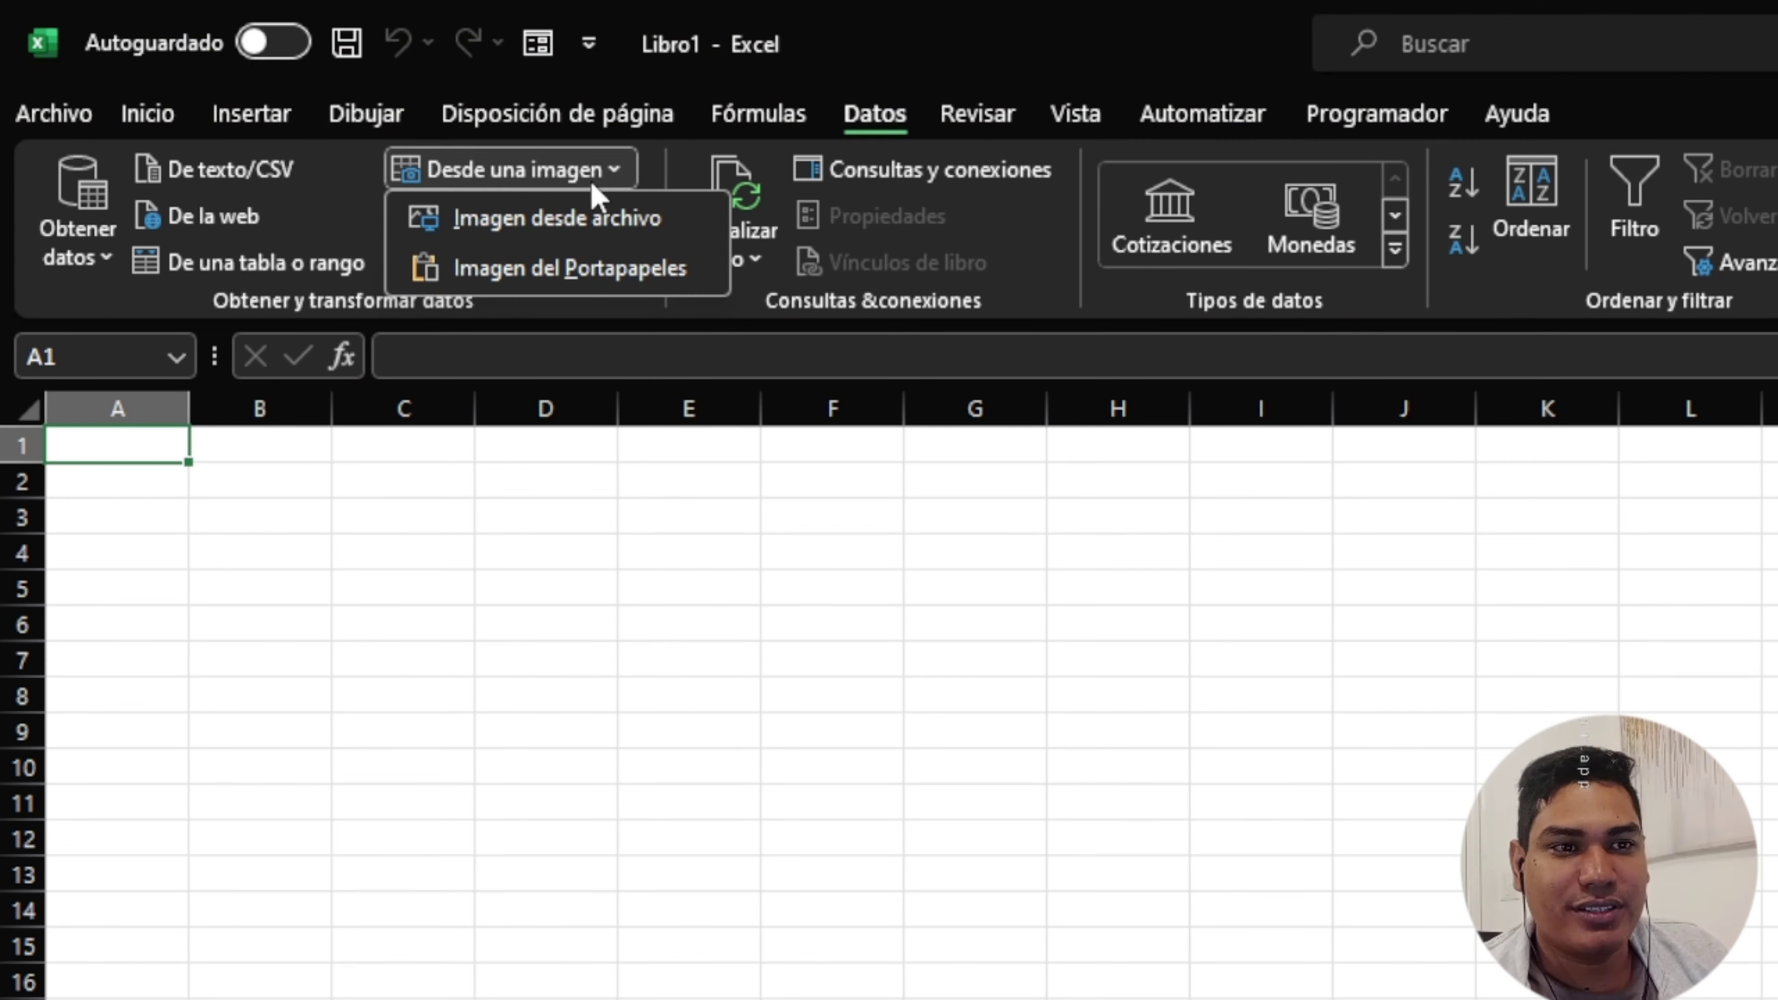
{"action": "left_click", "coordinate": [555, 274]}
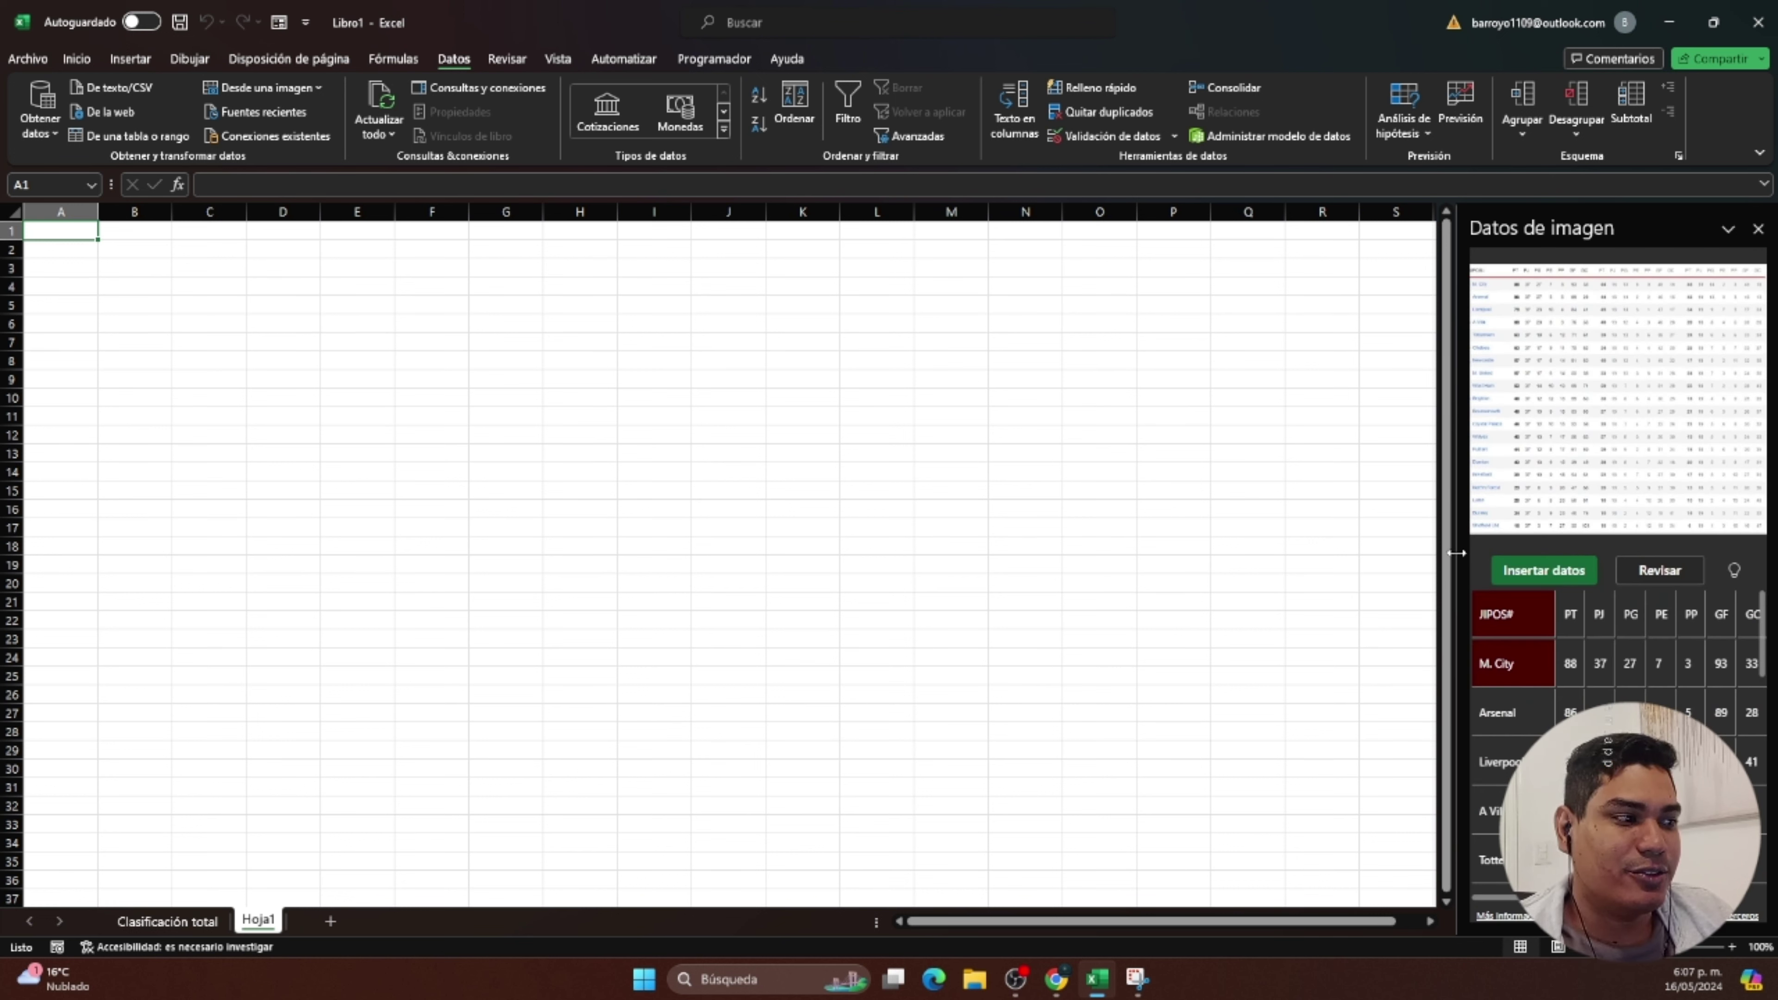
Widen the picture data pane and correct the misread JIPOS# header to EQUIPOS.
{"action": "left_click_drag", "start_coordinate": [1456, 554], "coordinate": [1199, 581]}
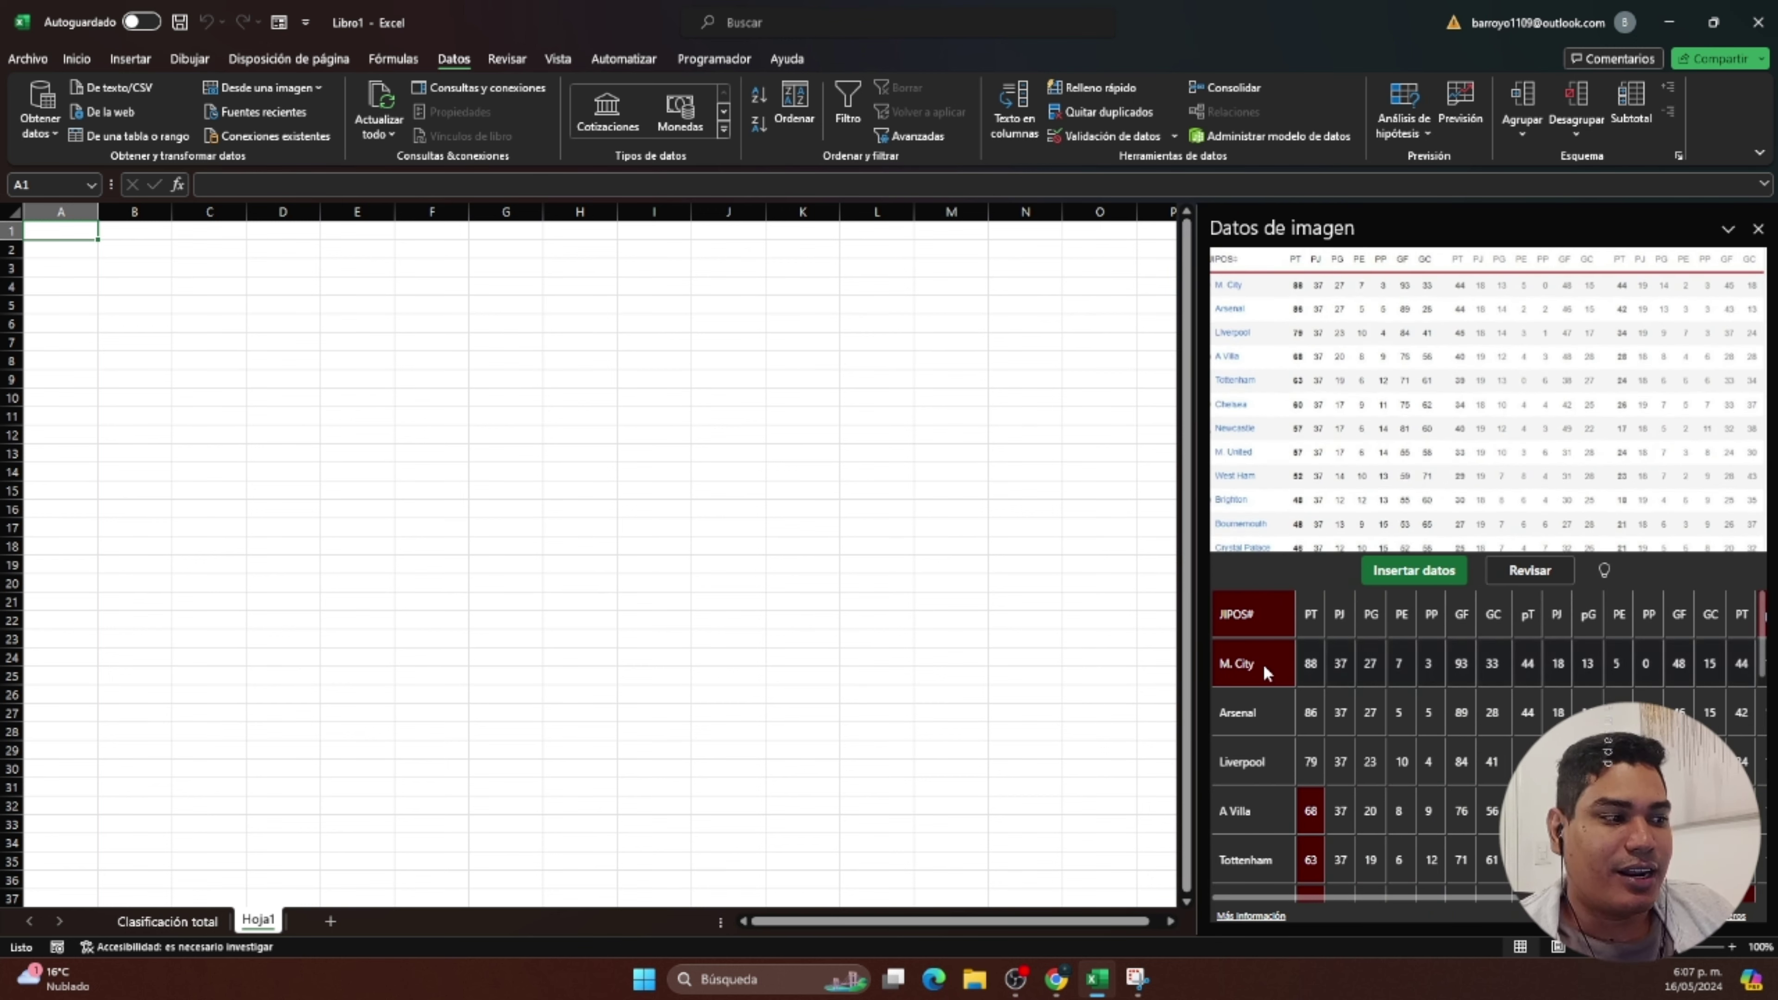
{"action": "left_click", "coordinate": [1260, 615]}
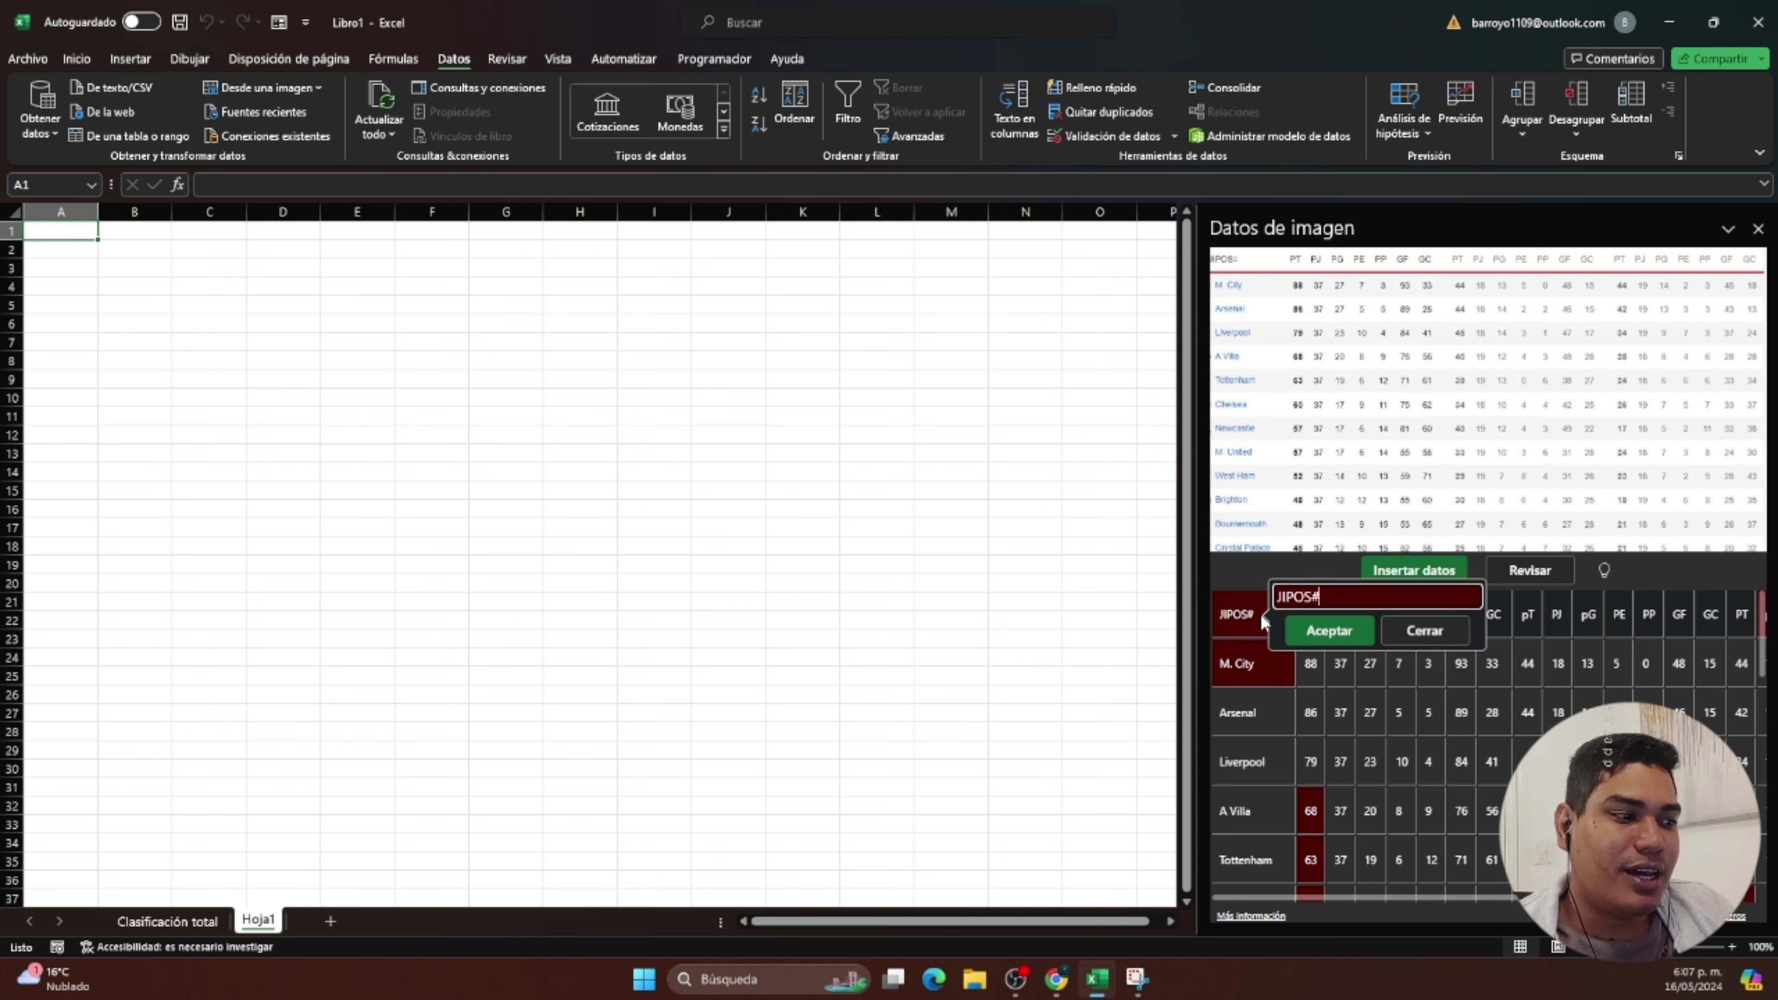
{"action": "key", "text": "BackSpace"}
{"action": "key", "text": "BackSpace"}
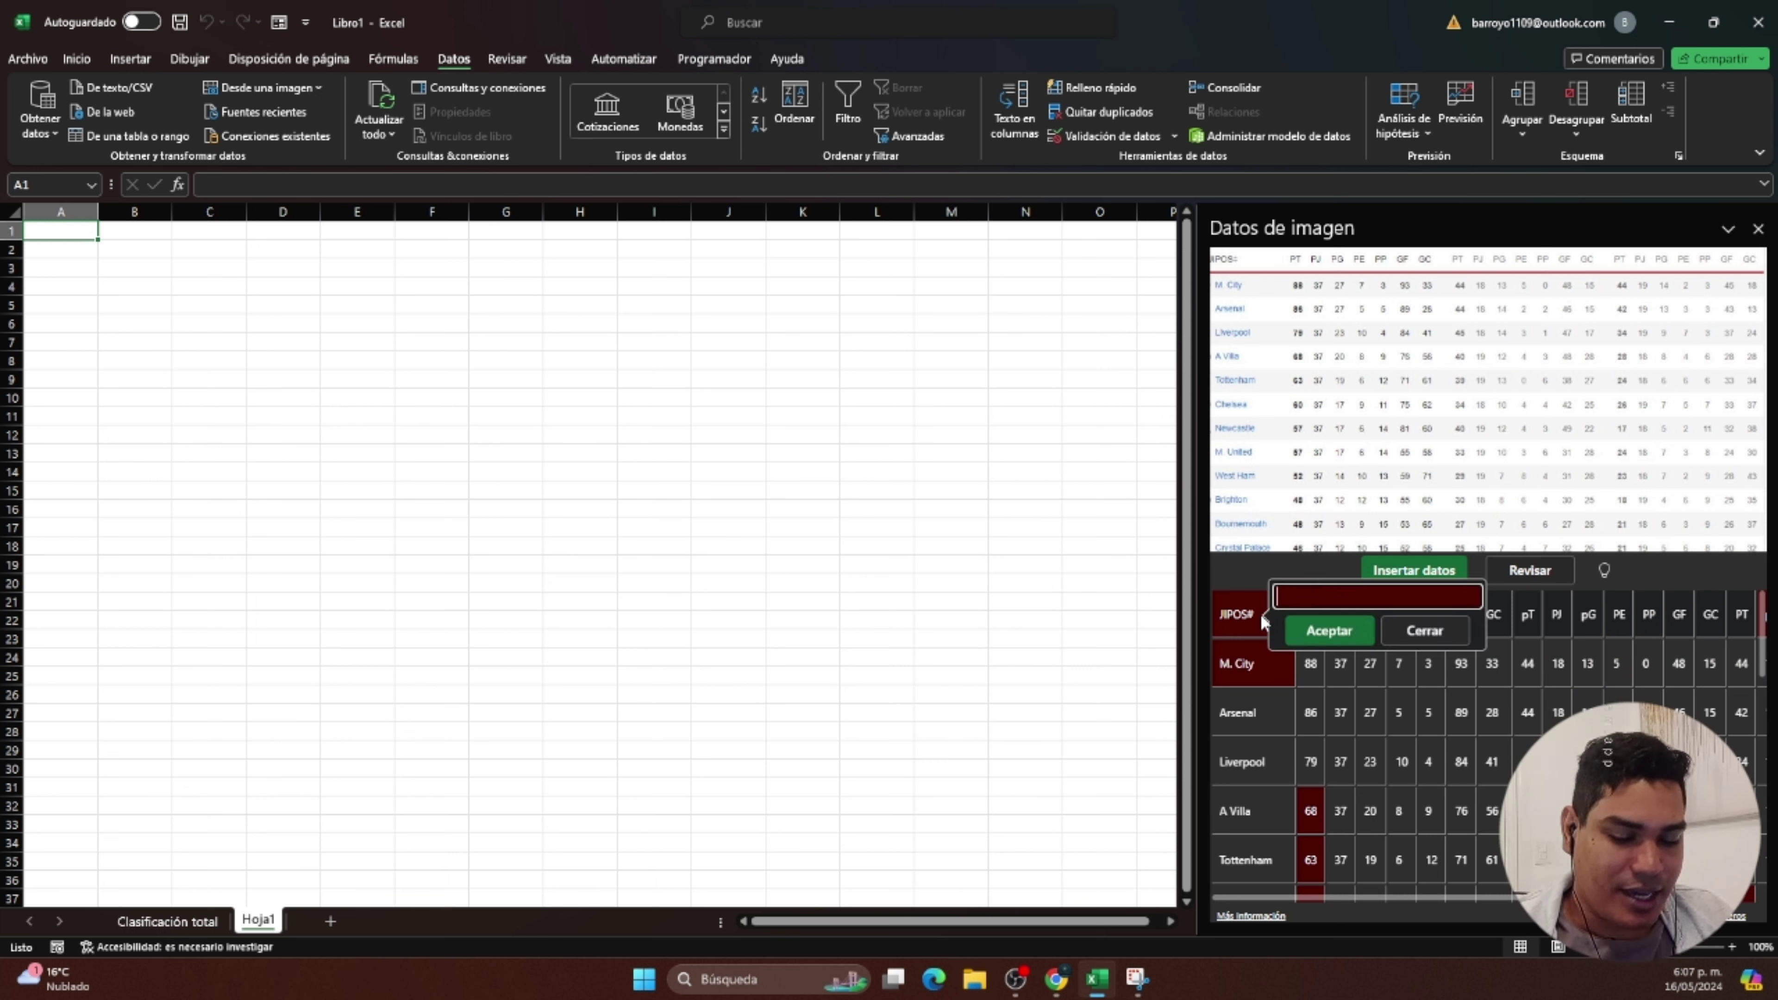
{"action": "type", "text": "EQUIPOS"}
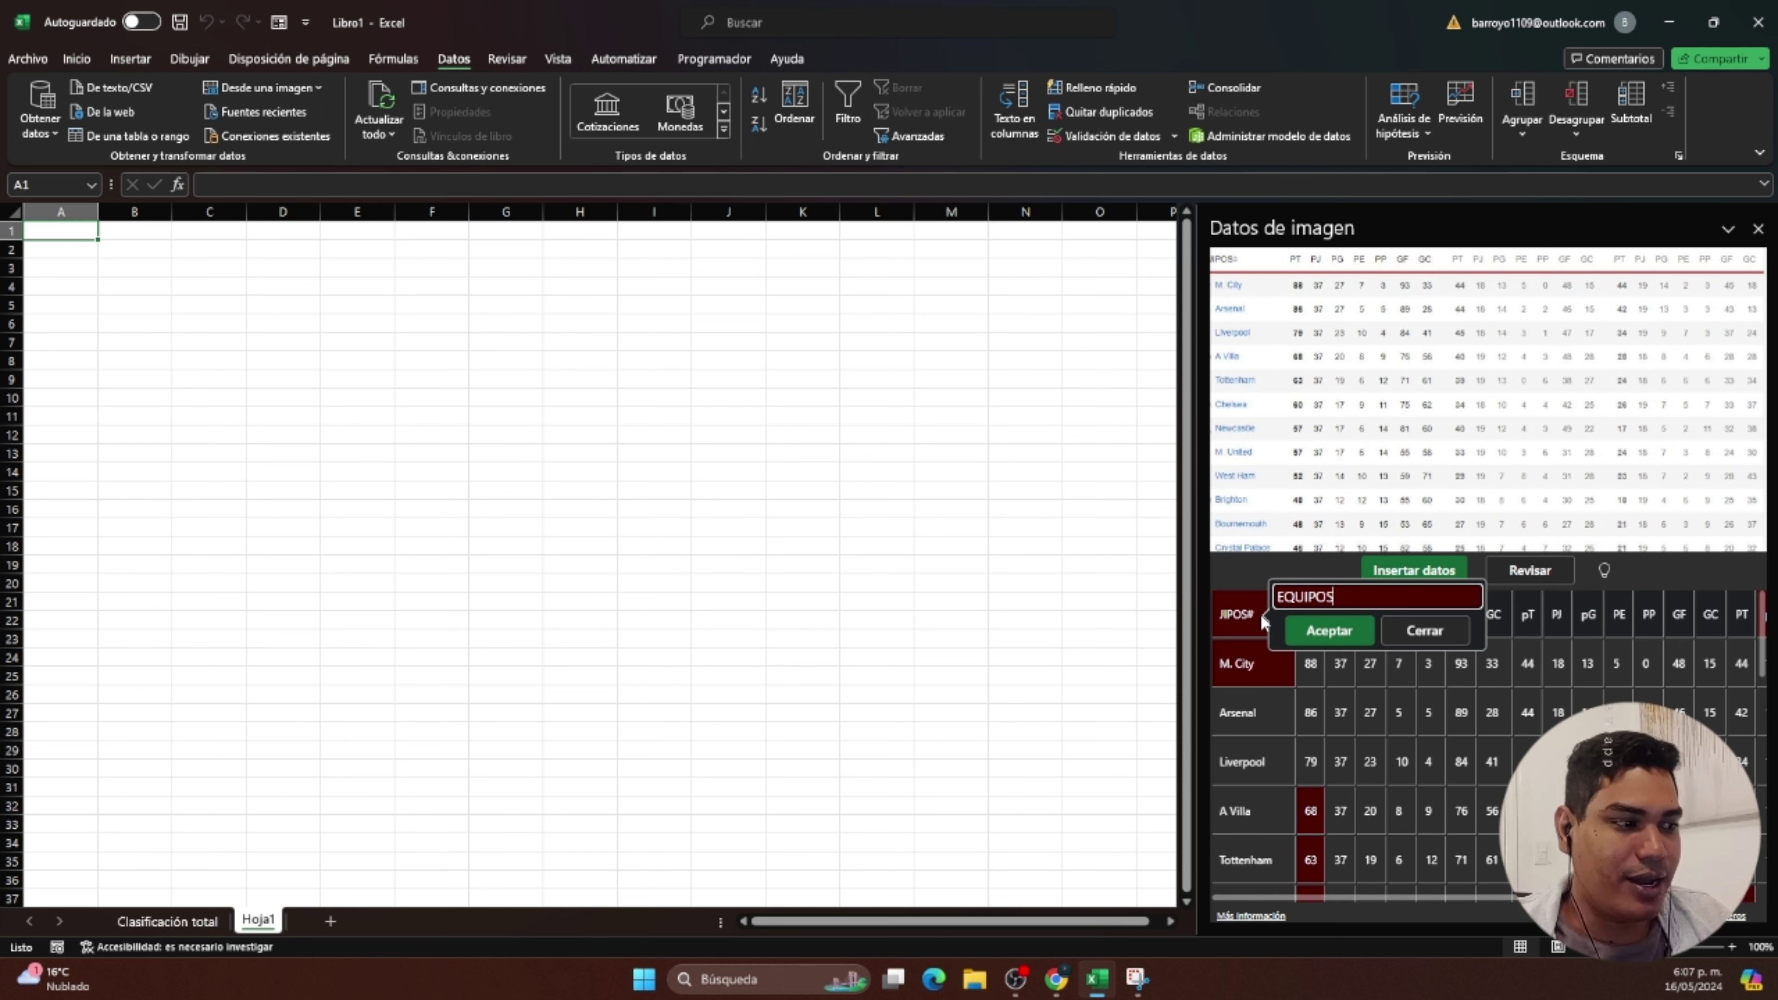
{"action": "left_click", "coordinate": [1329, 631]}
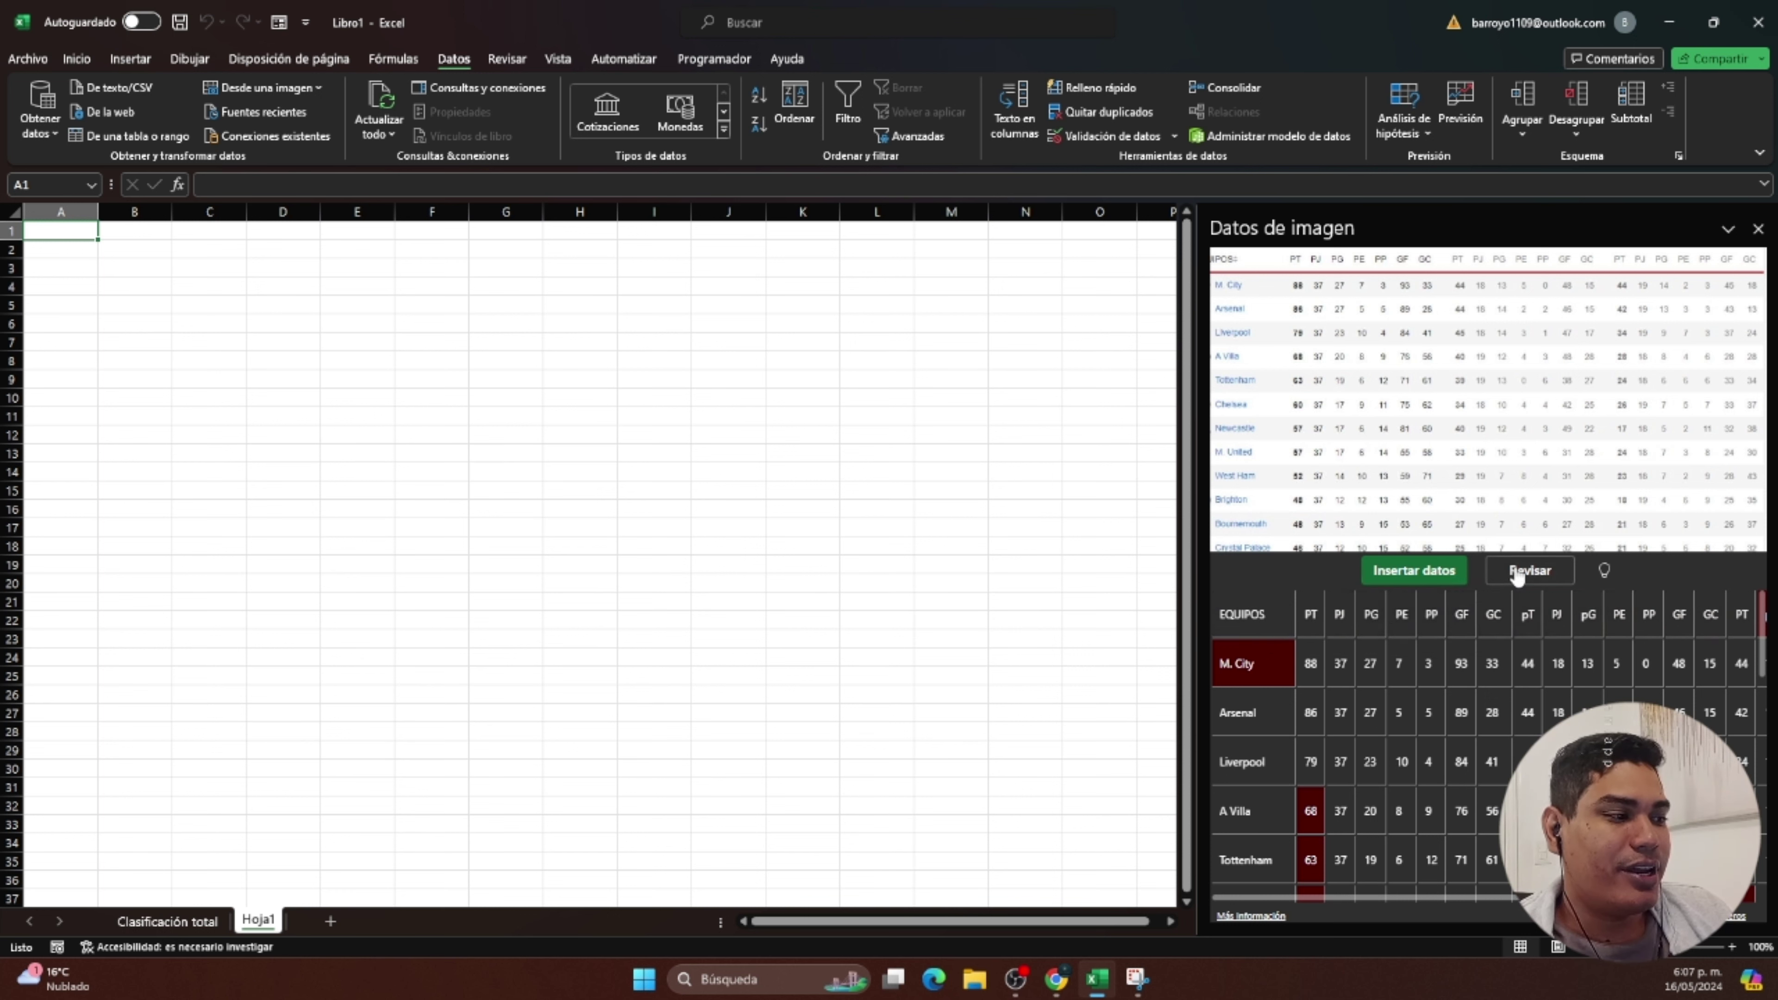
Review and accept all 15 flagged values, from pJ through Sheffield Utd.
{"action": "left_click", "coordinate": [1516, 572]}
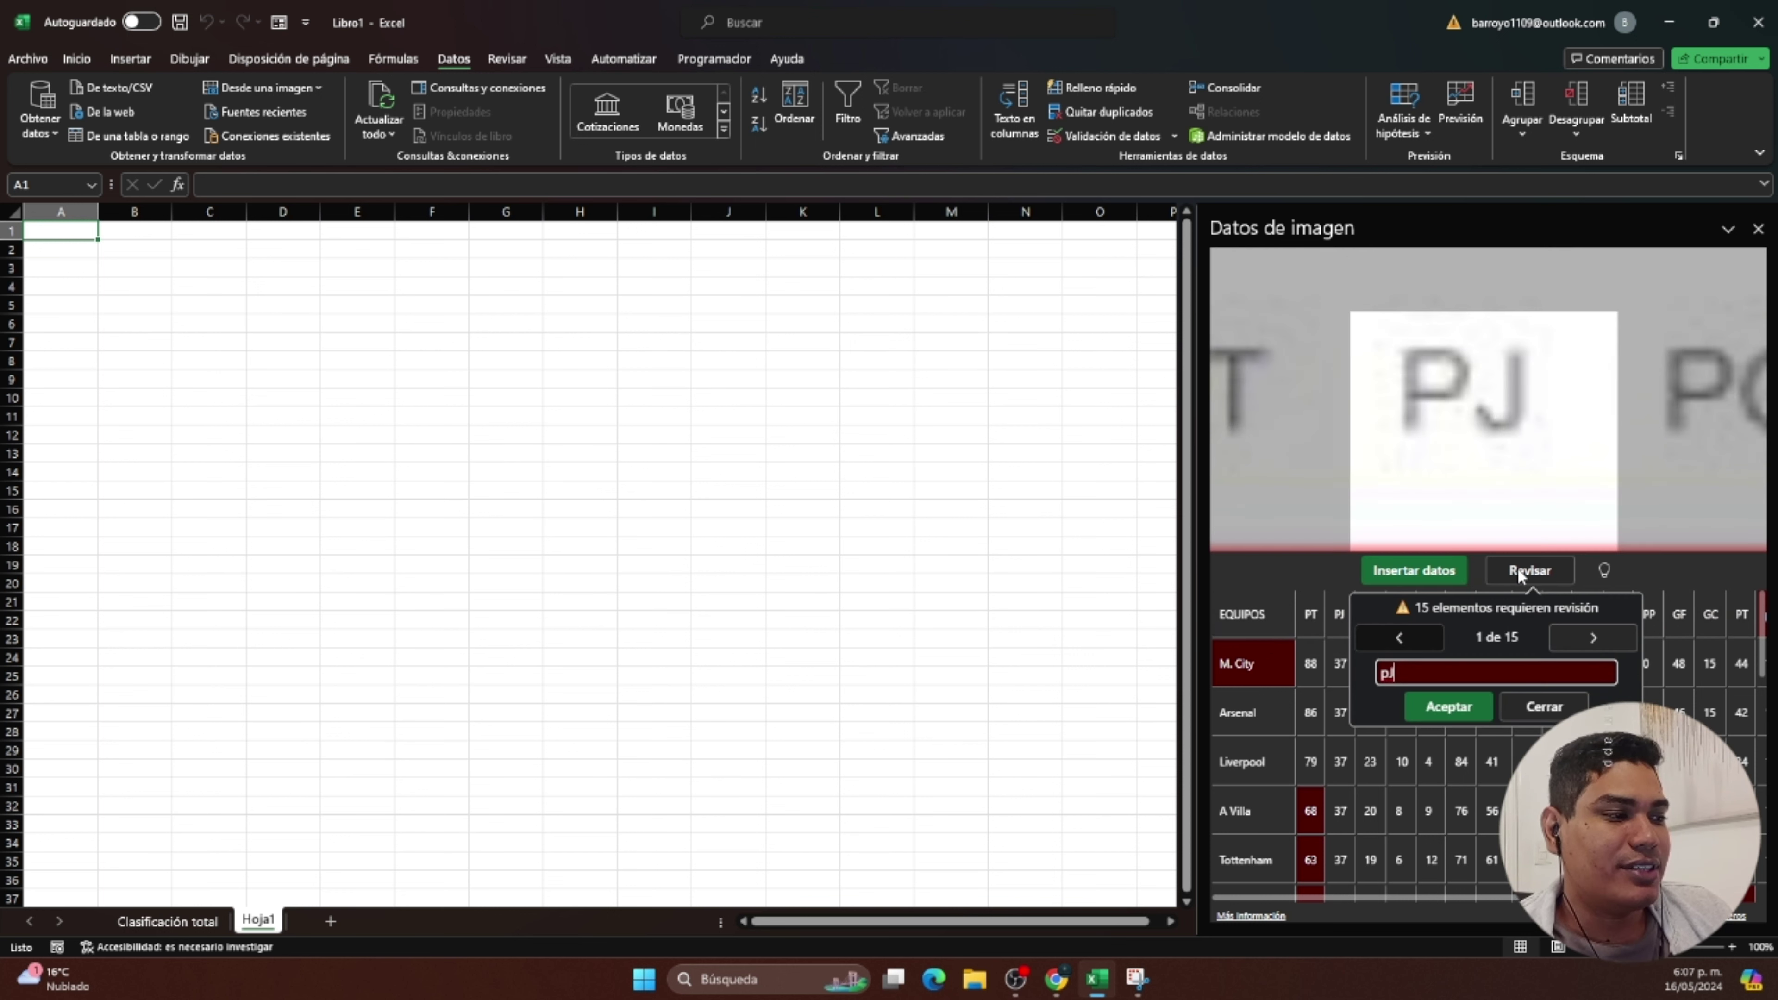
{"action": "left_click", "coordinate": [1441, 709]}
{"action": "left_click", "coordinate": [1441, 709]}
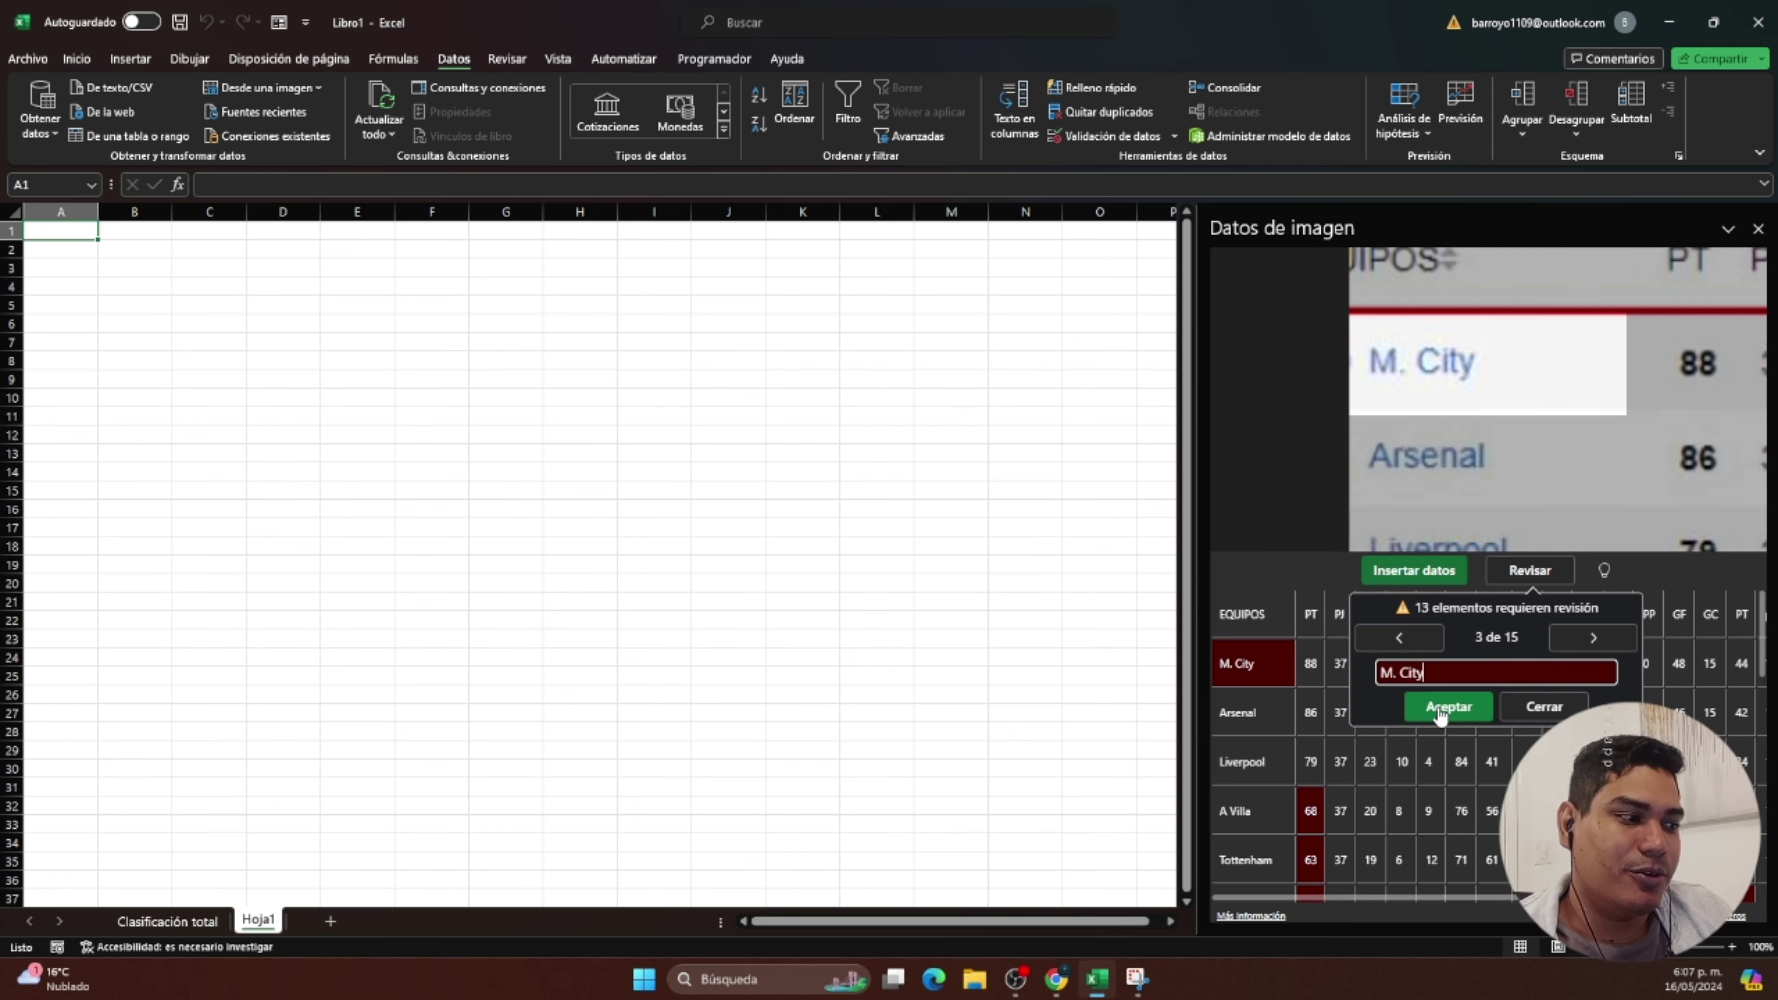
{"action": "left_click", "coordinate": [1440, 710]}
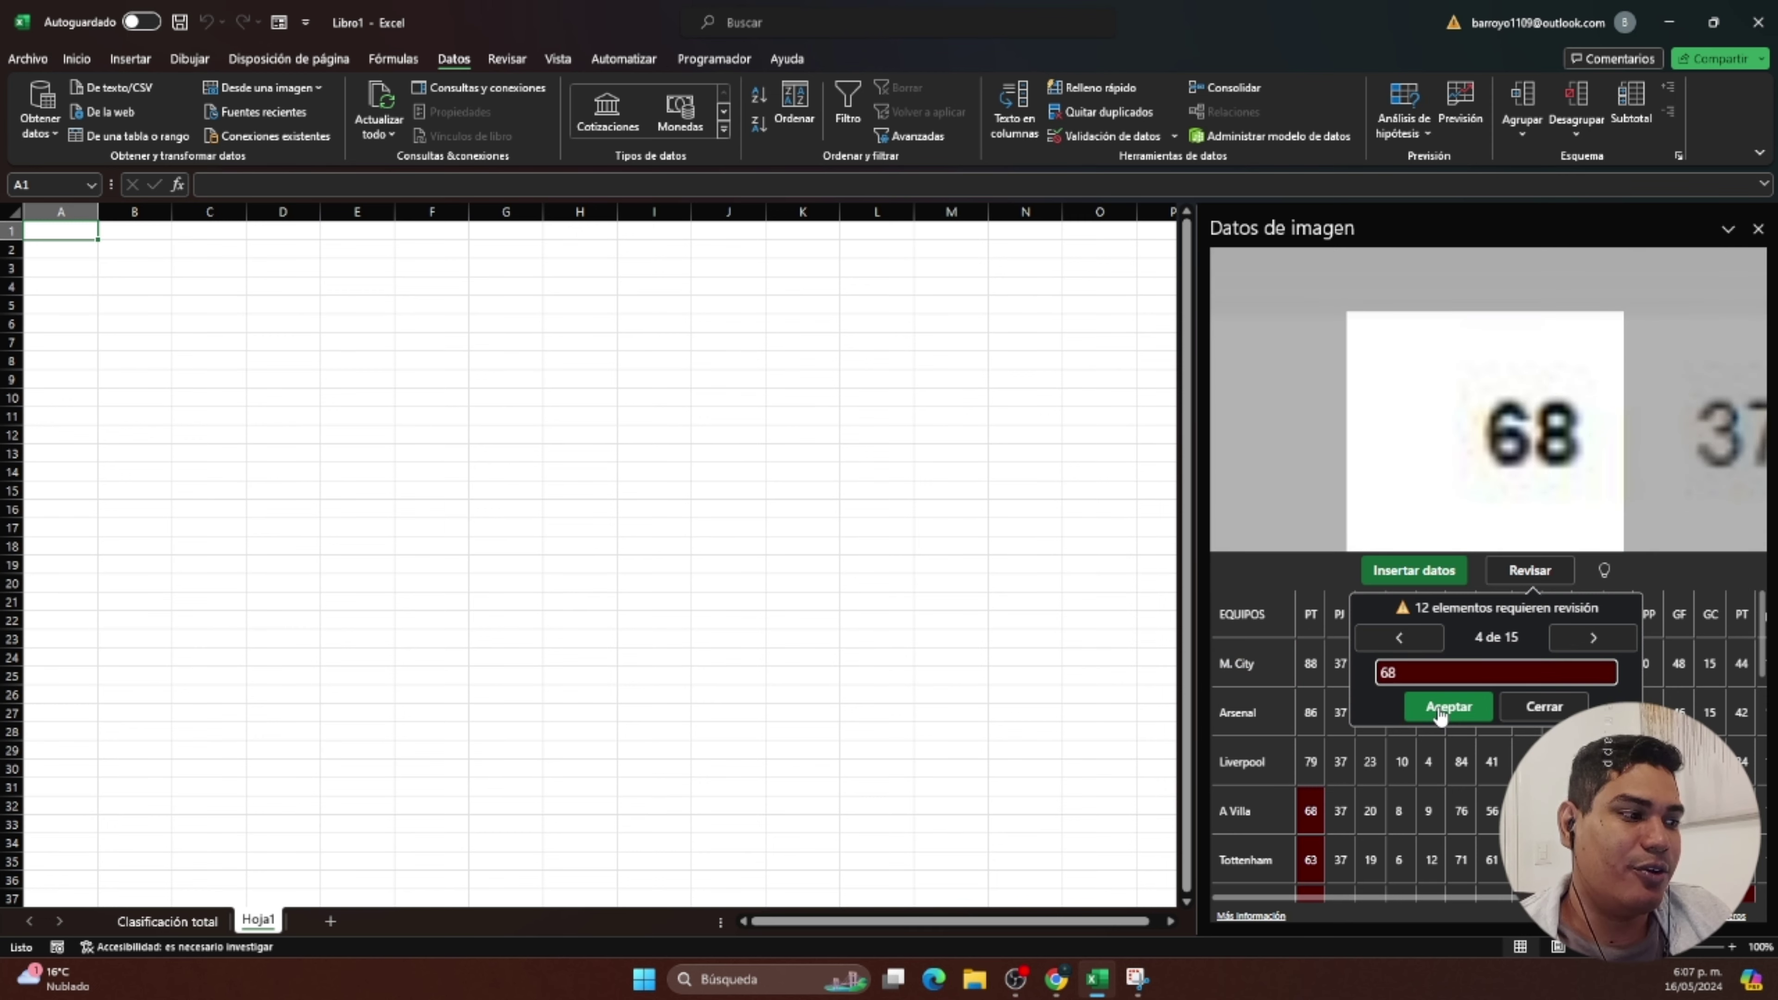
{"action": "left_click", "coordinate": [1441, 709]}
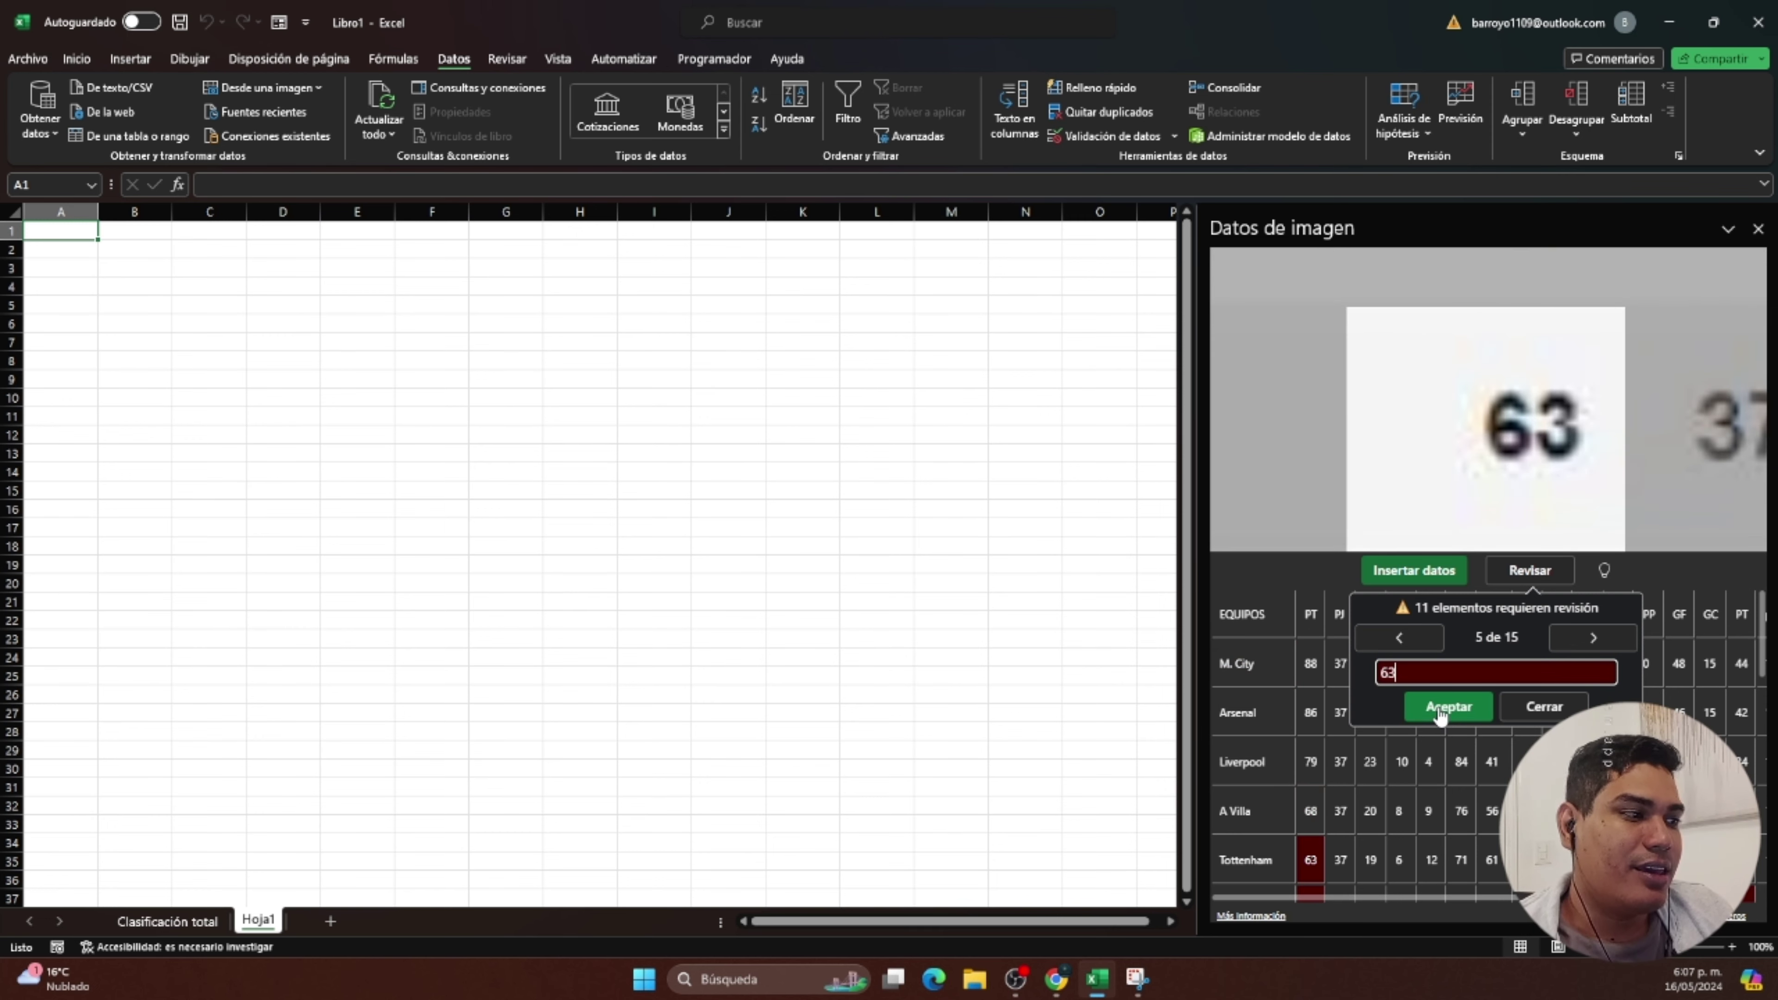
{"action": "left_click", "coordinate": [1441, 709]}
{"action": "left_click", "coordinate": [1440, 709]}
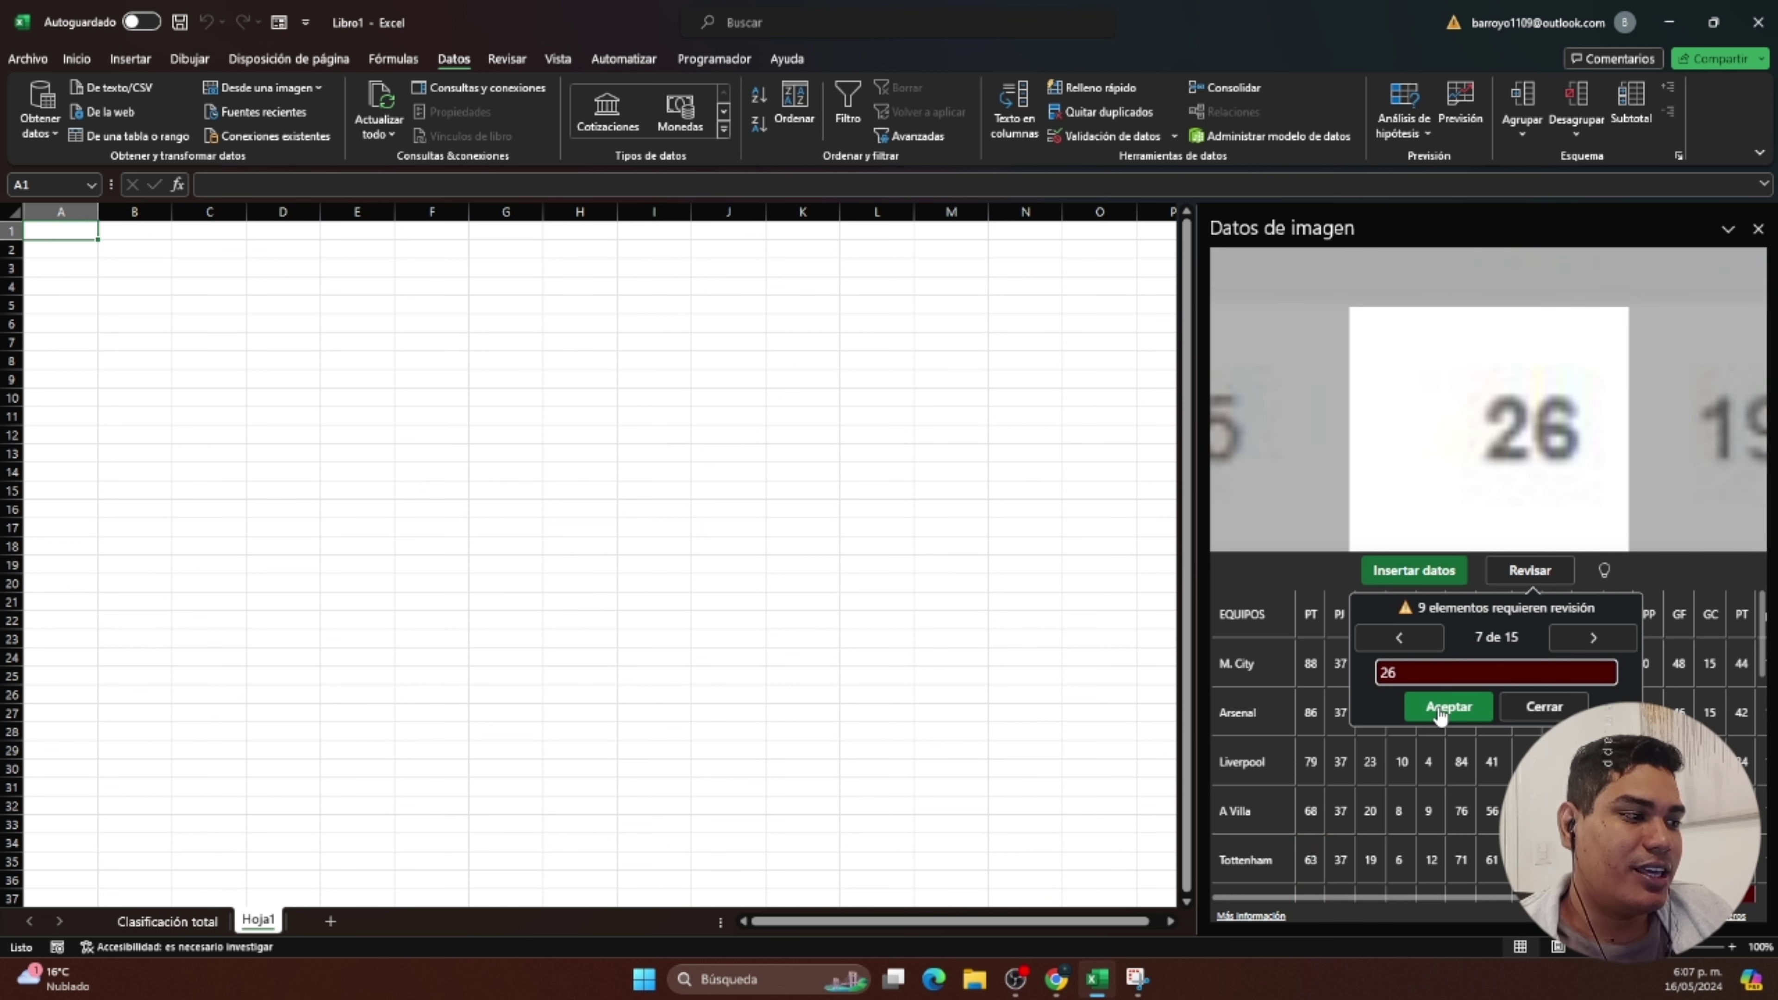
{"action": "left_click", "coordinate": [1441, 709]}
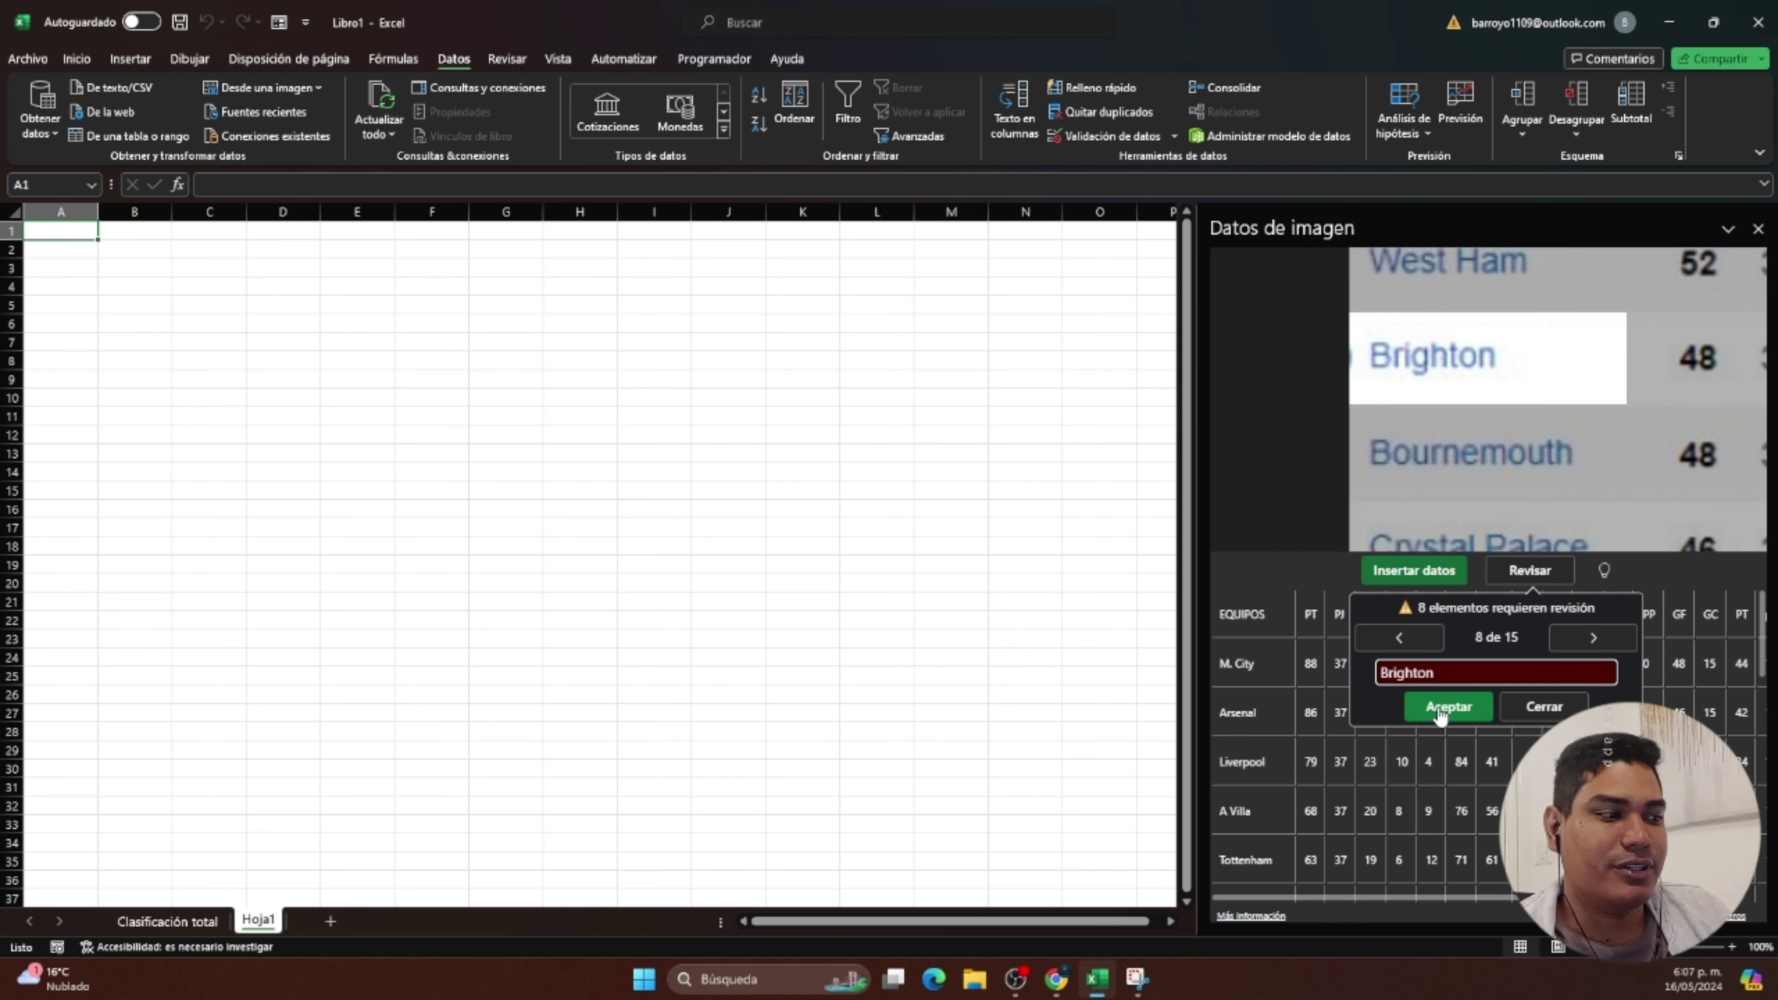
{"action": "left_click", "coordinate": [1441, 710]}
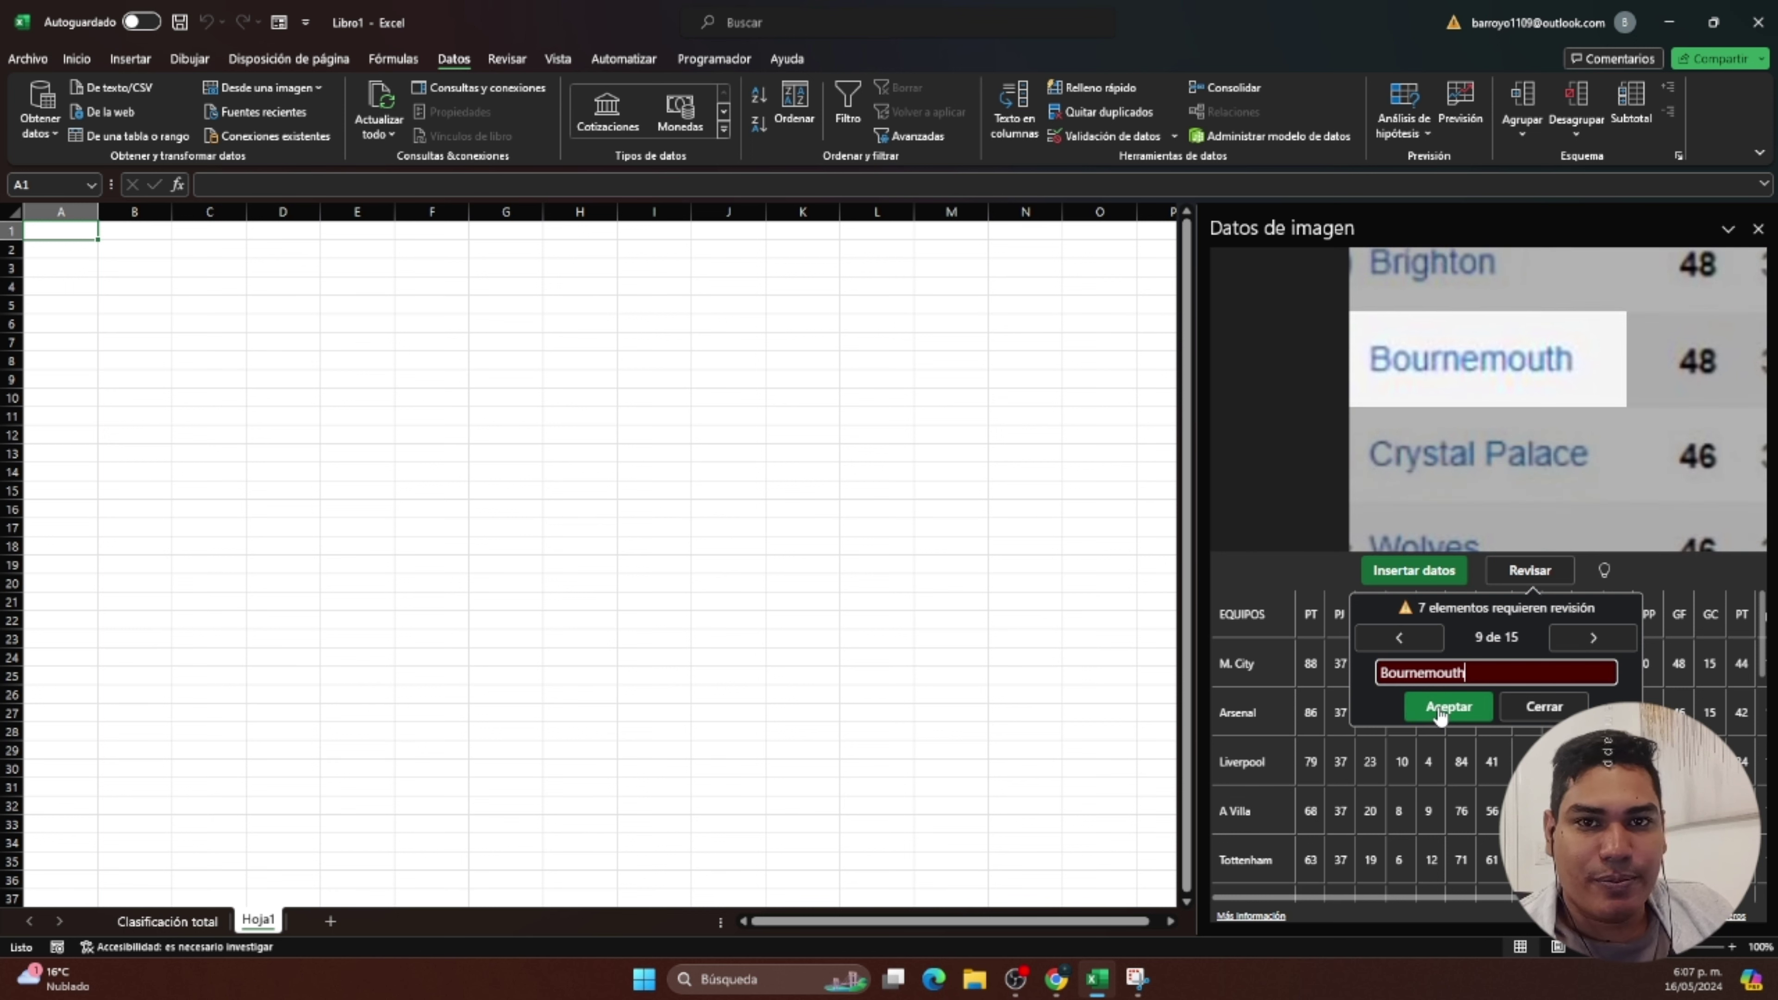
{"action": "left_click", "coordinate": [1440, 709]}
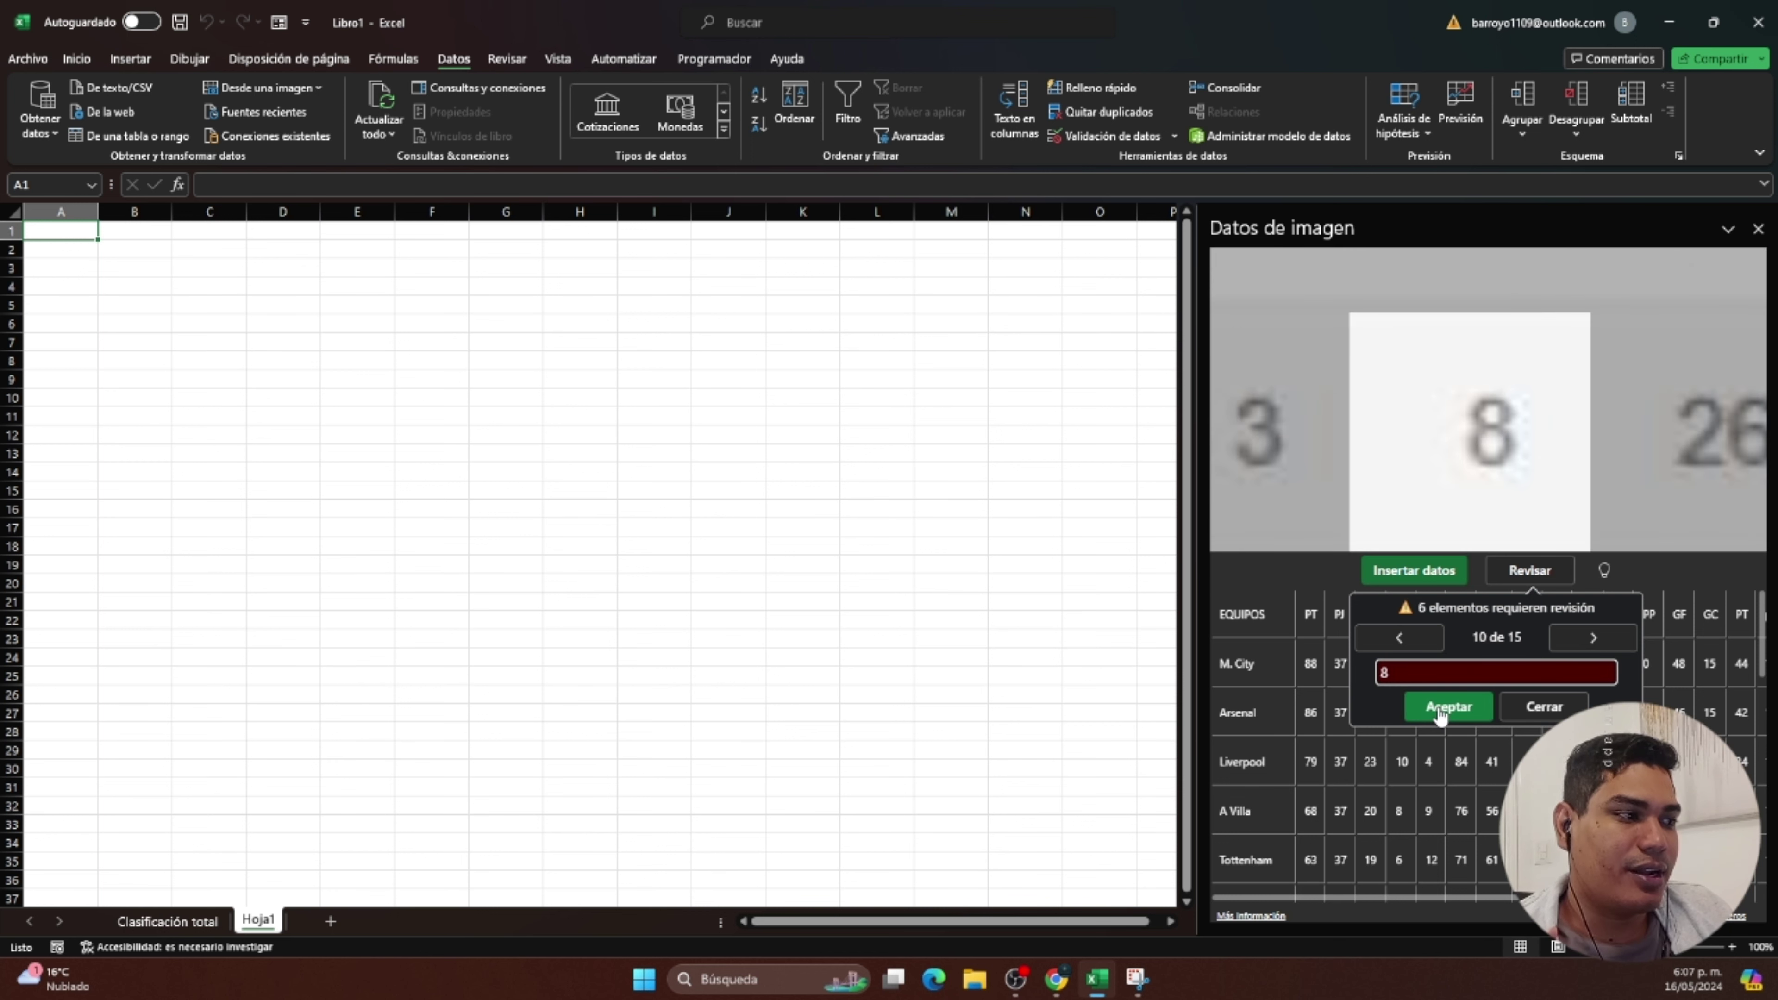
{"action": "left_click", "coordinate": [1440, 709]}
{"action": "left_click", "coordinate": [1440, 709]}
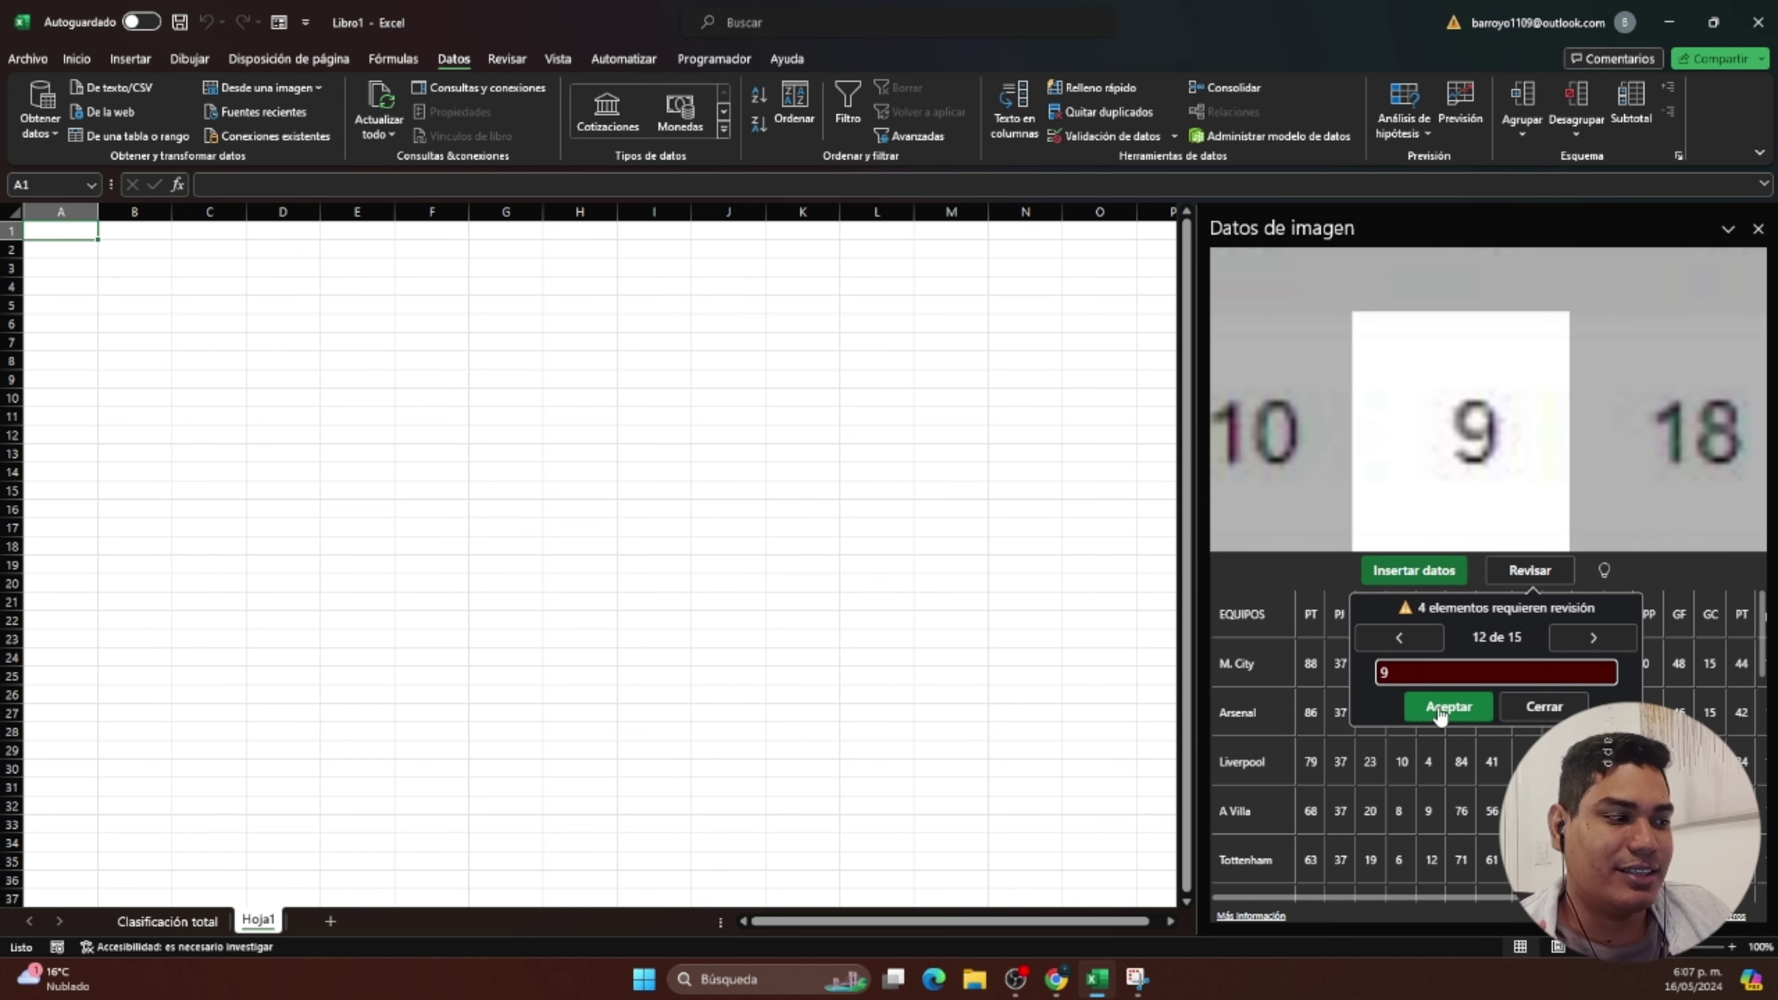
{"action": "left_click", "coordinate": [1441, 709]}
{"action": "left_click", "coordinate": [1440, 709]}
{"action": "left_click", "coordinate": [1440, 709]}
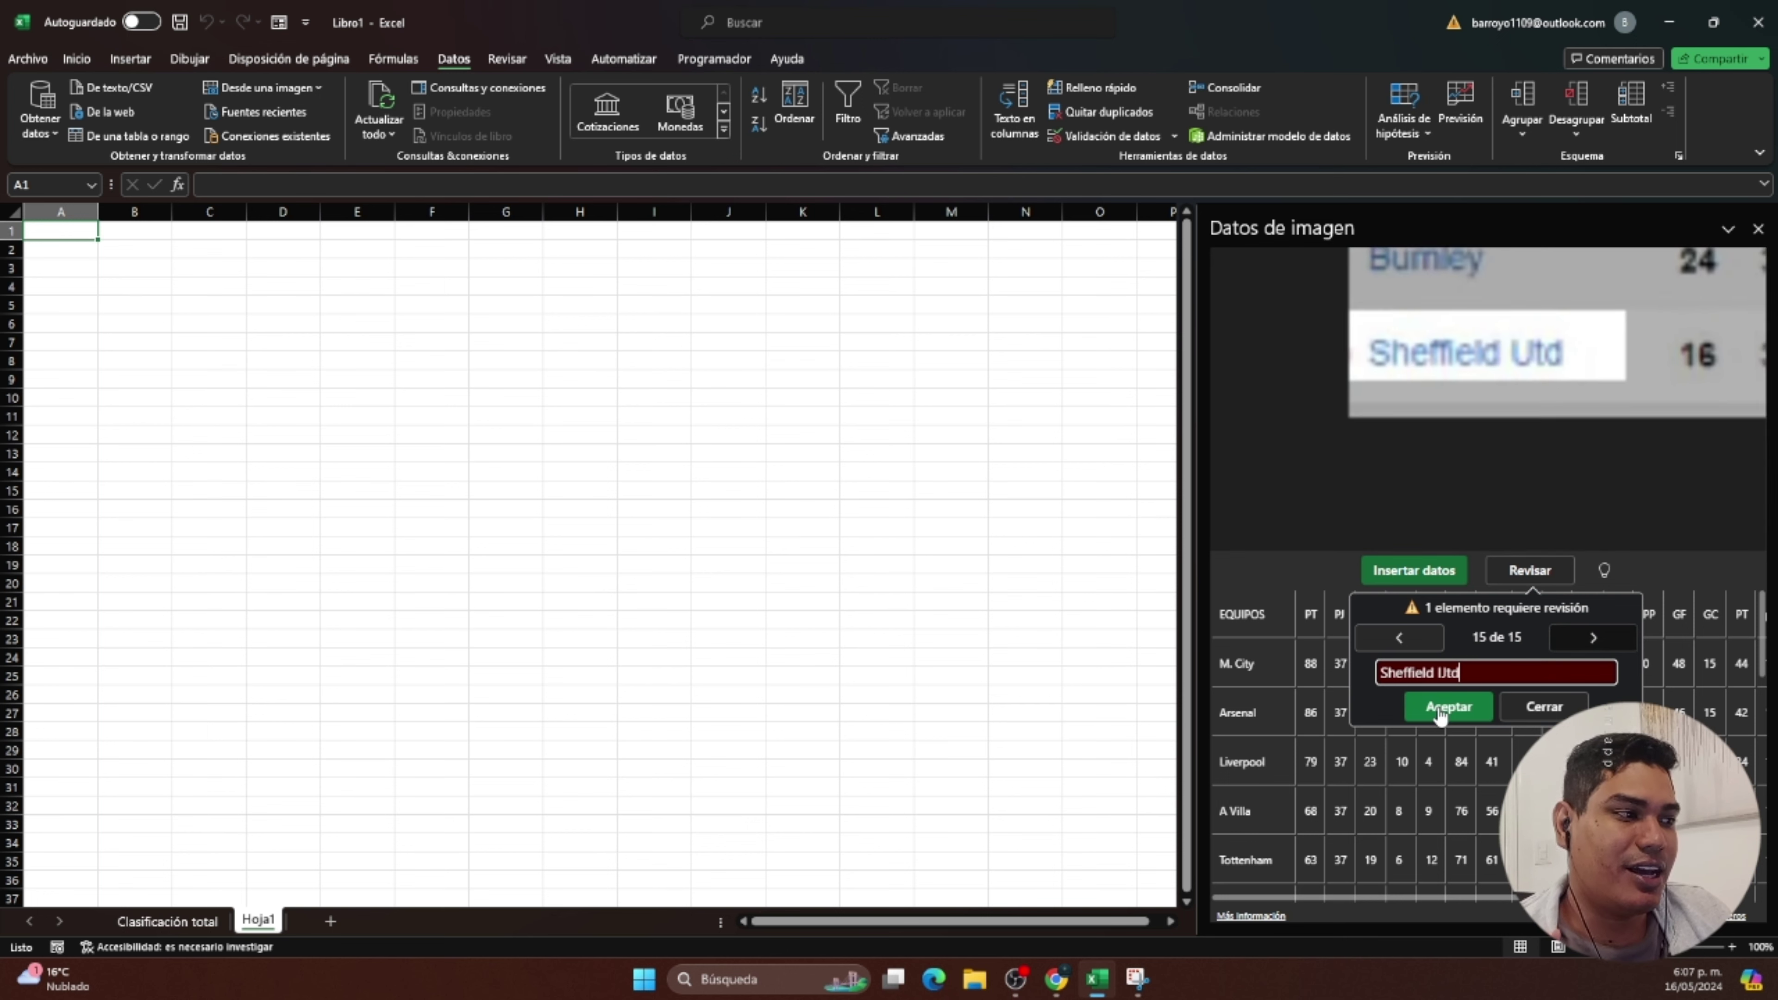
{"action": "left_click", "coordinate": [1440, 709]}
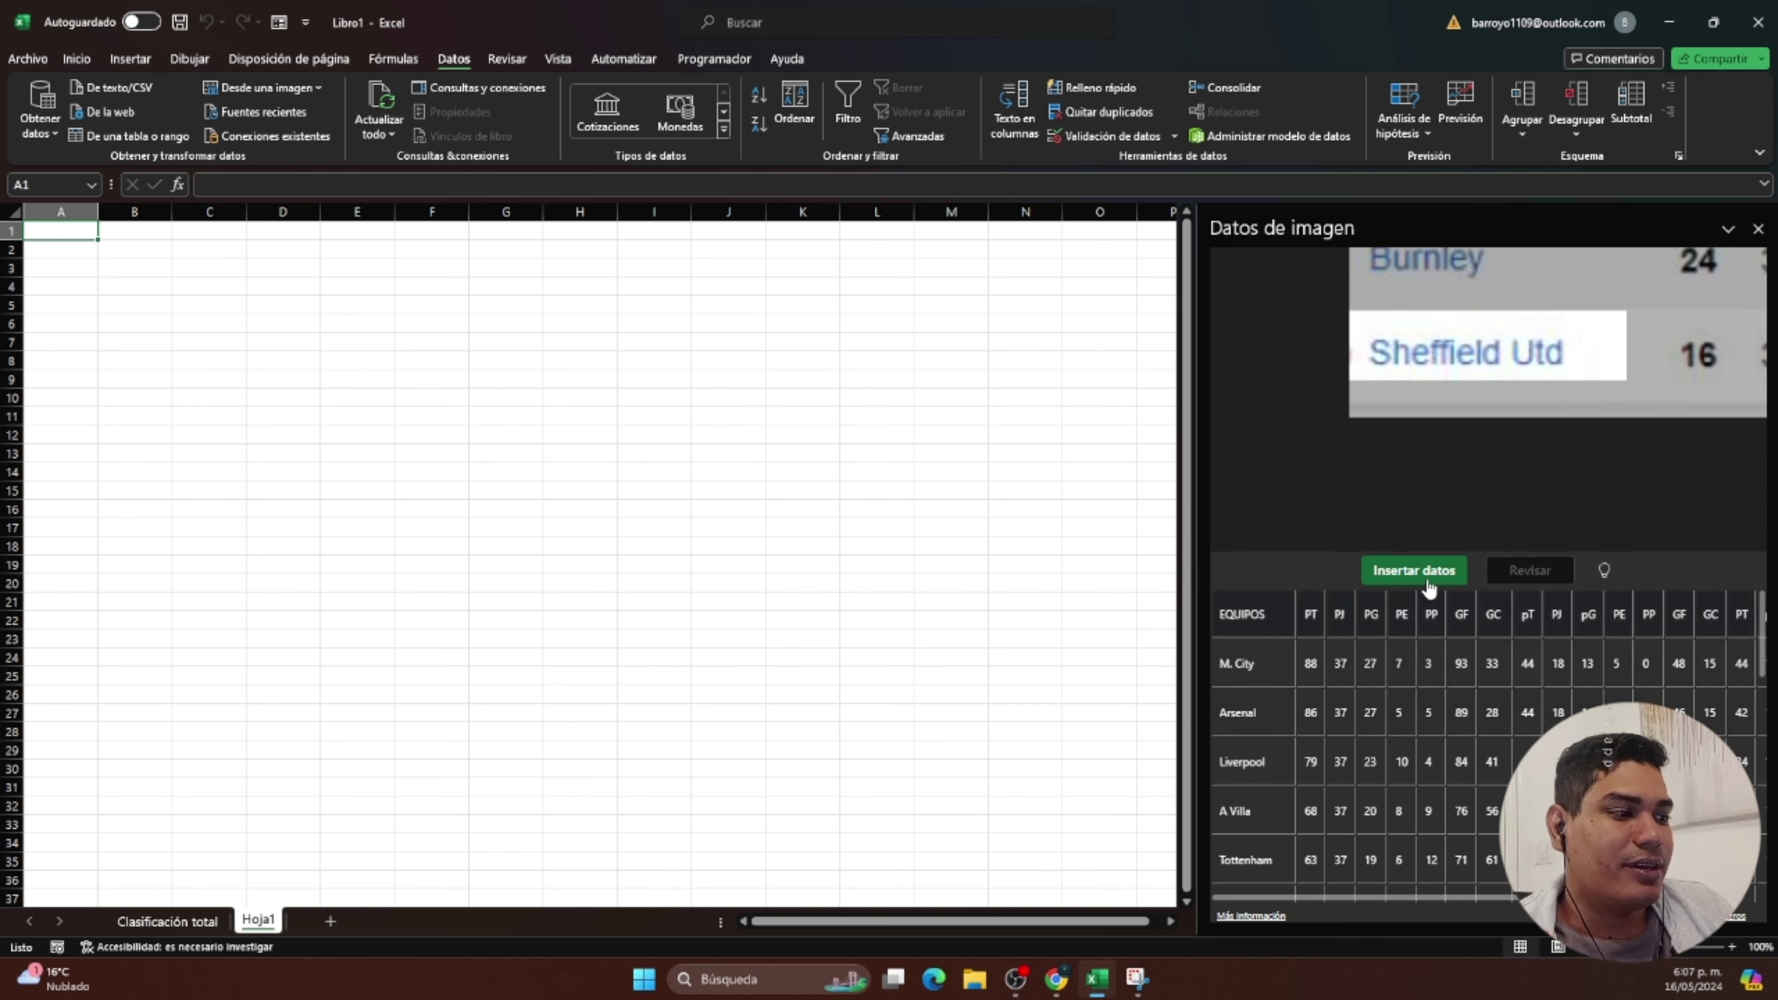
Insert the recognised table into Hoja1 despite the warning, then select A1:V22 to verify it.
{"action": "left_click", "coordinate": [1414, 571]}
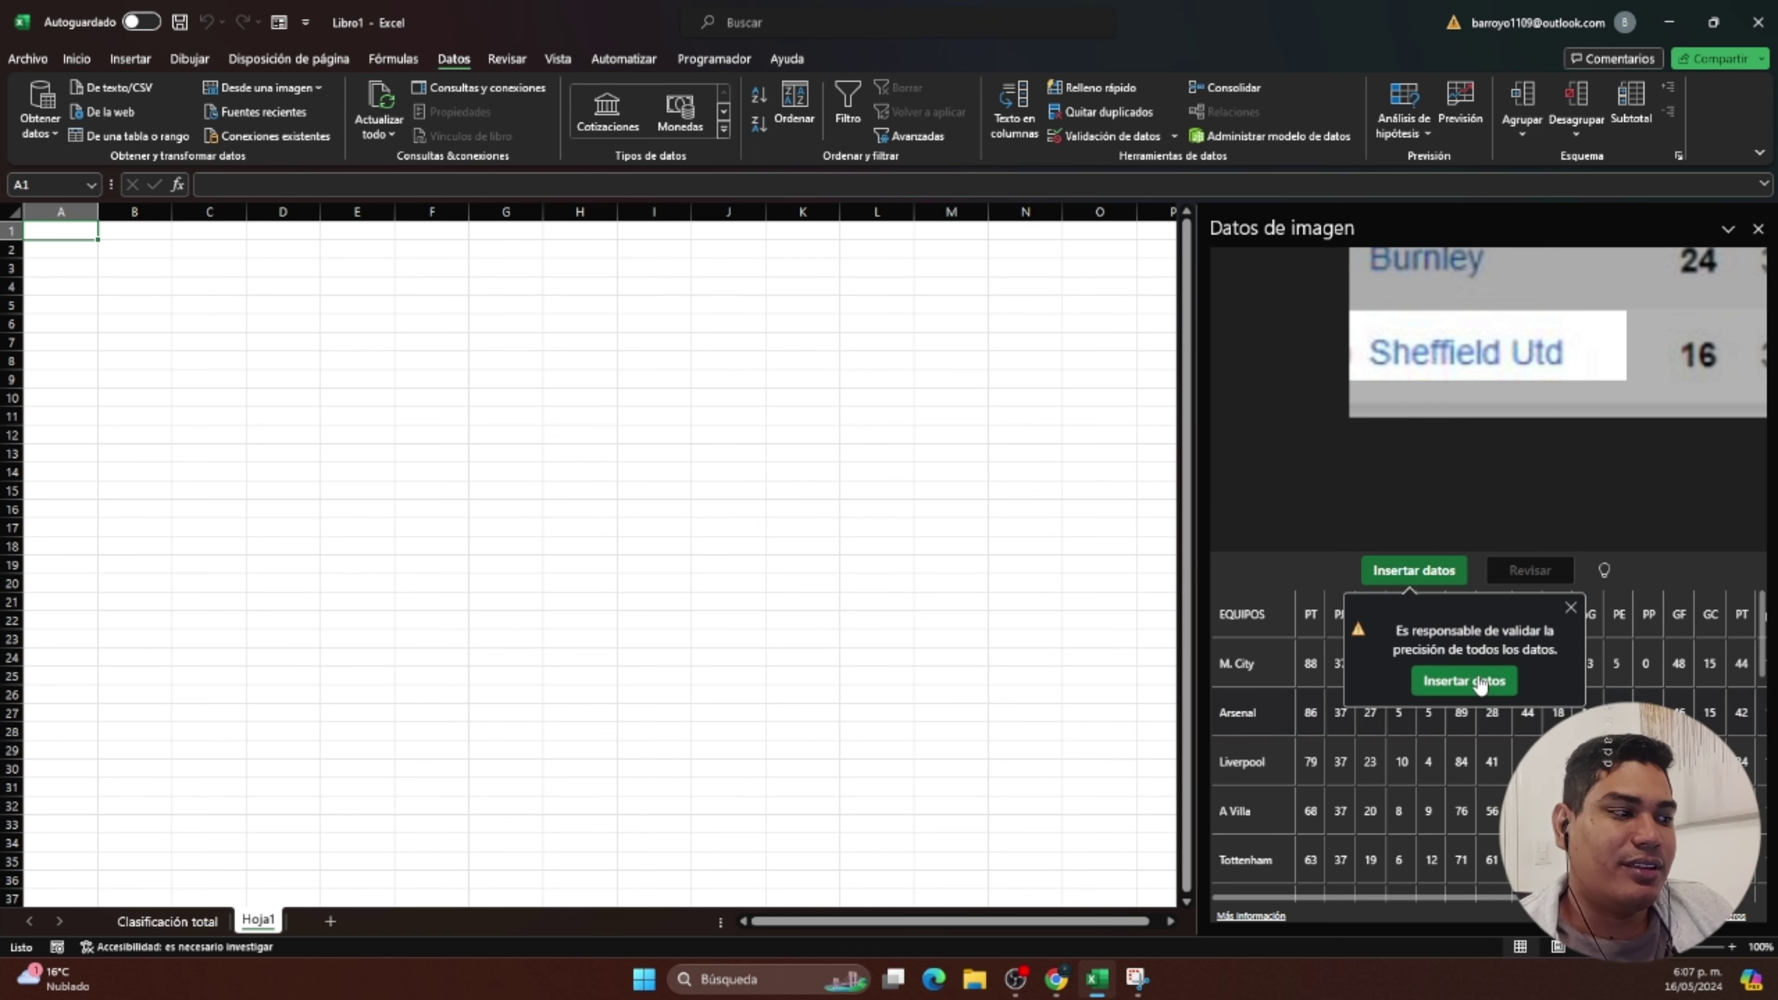
{"action": "left_click", "coordinate": [1464, 681]}
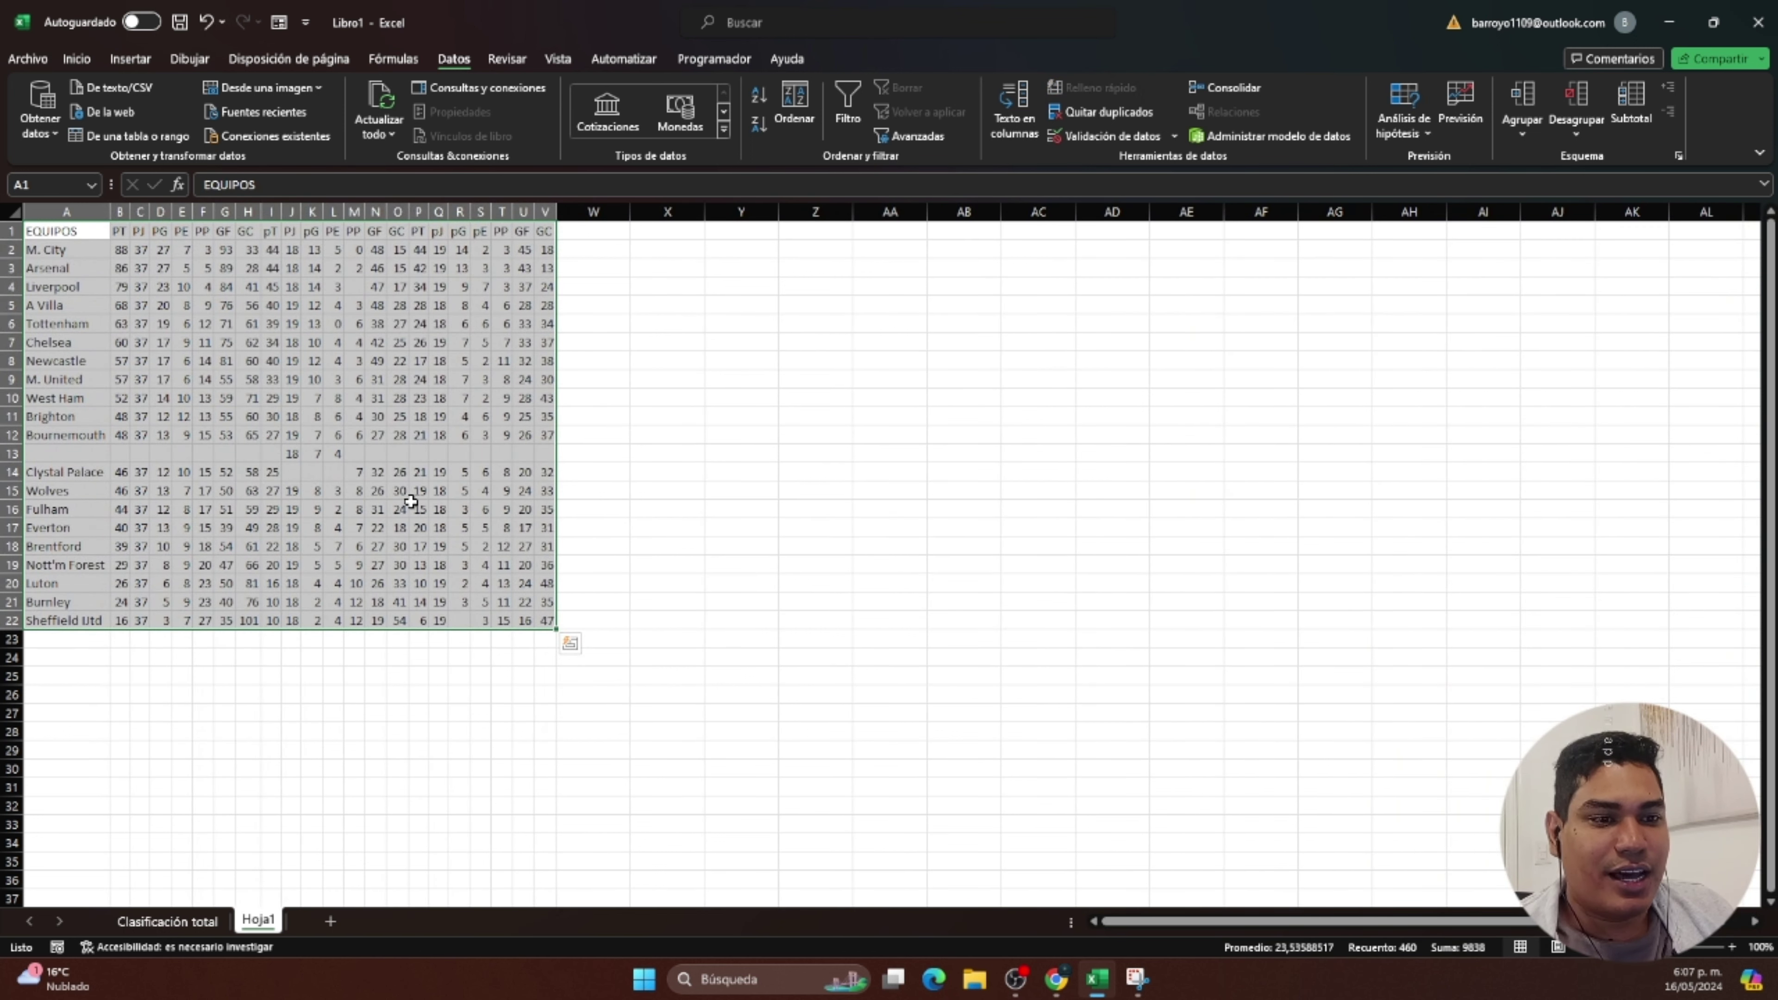
{"action": "left_click", "coordinate": [728, 511]}
{"action": "left_click_drag", "start_coordinate": [70, 235], "coordinate": [537, 622]}
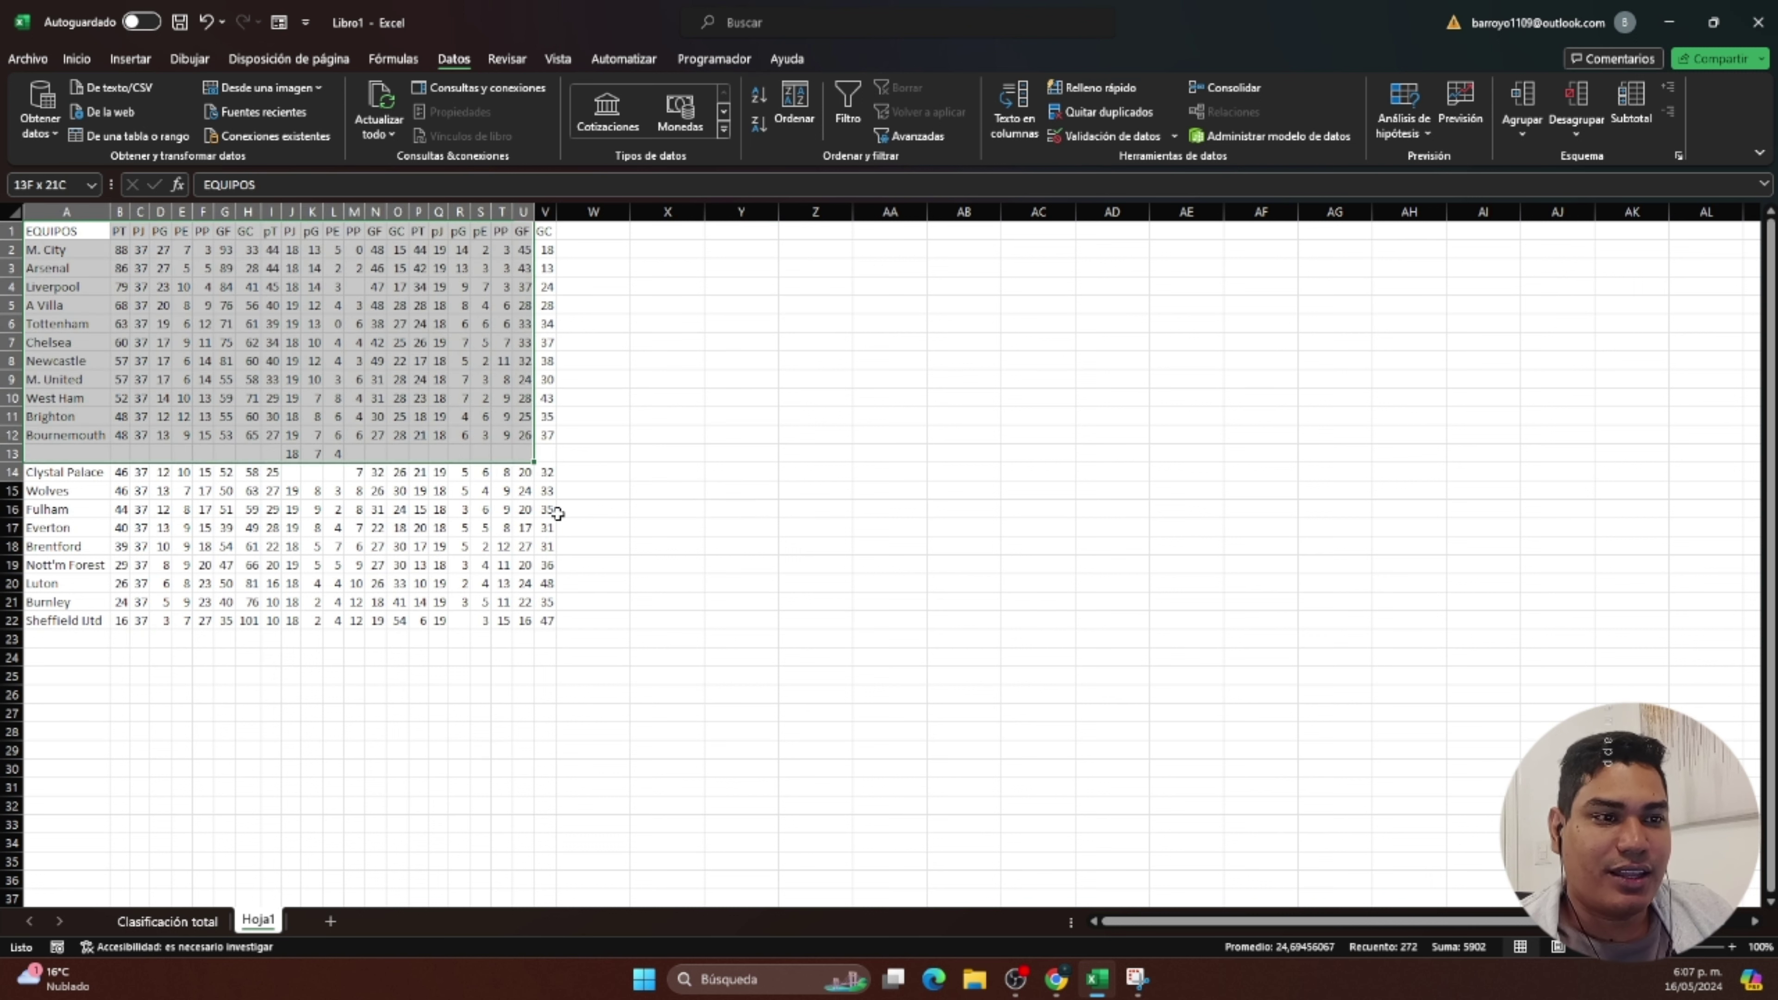
{"action": "left_click", "coordinate": [765, 433]}
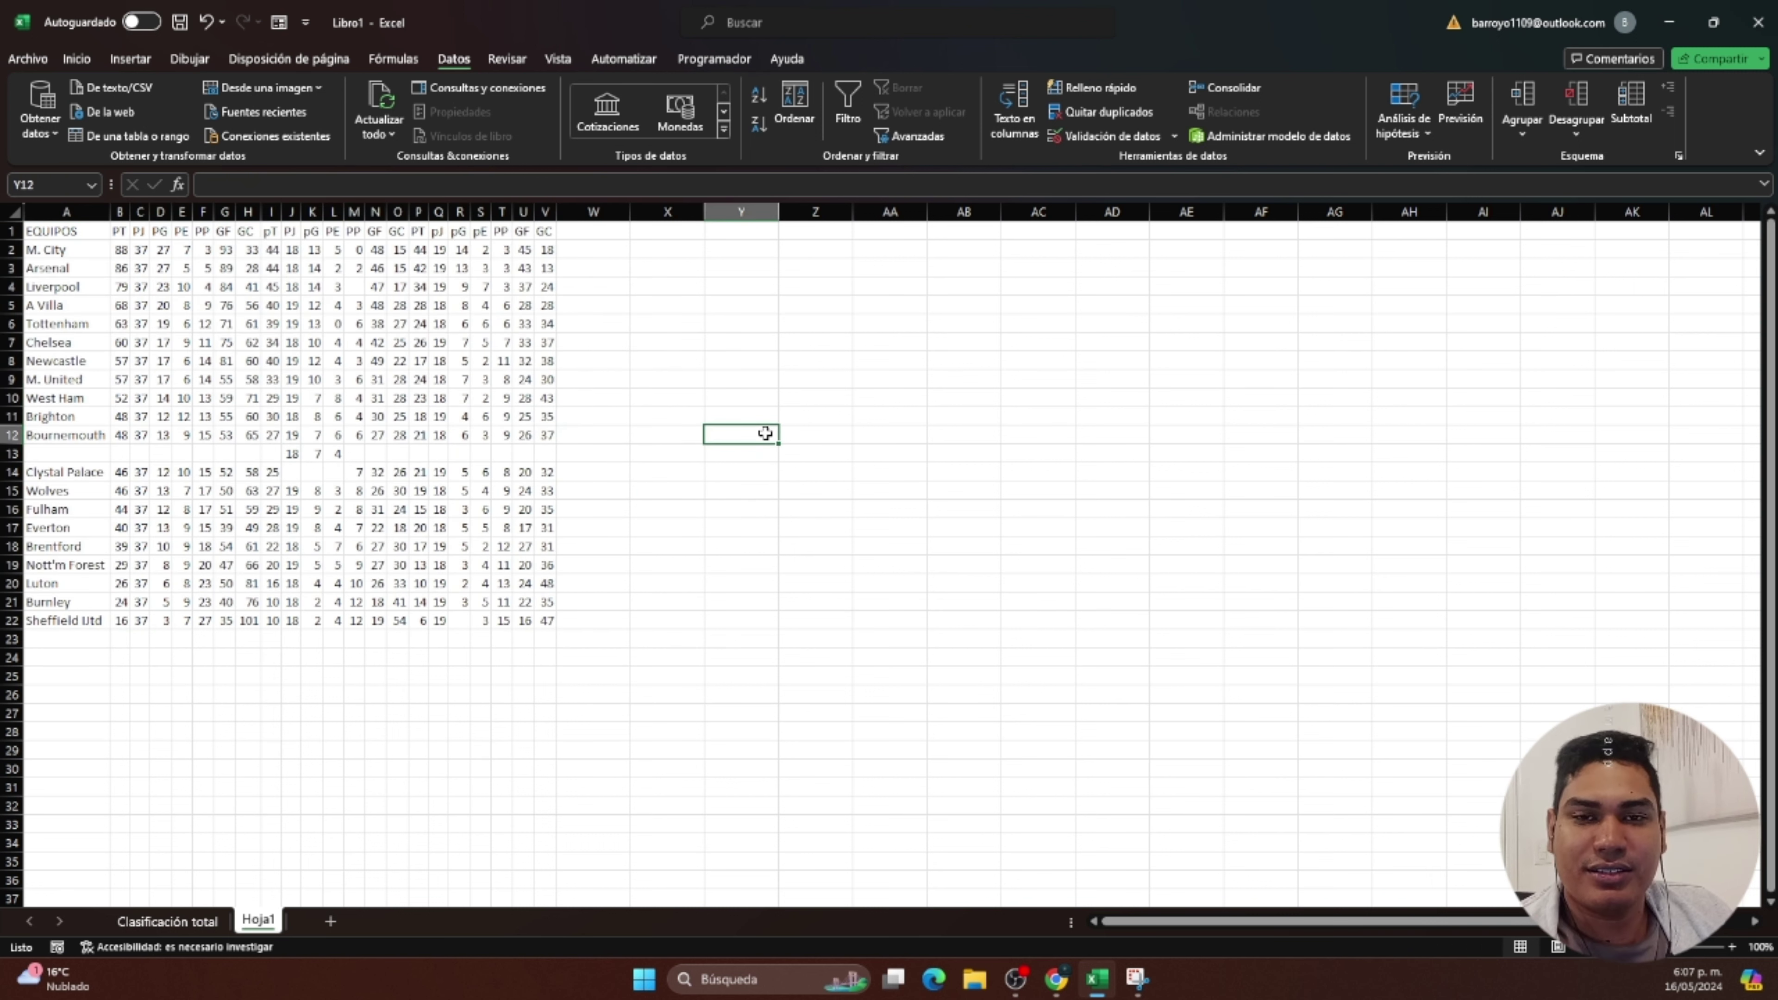